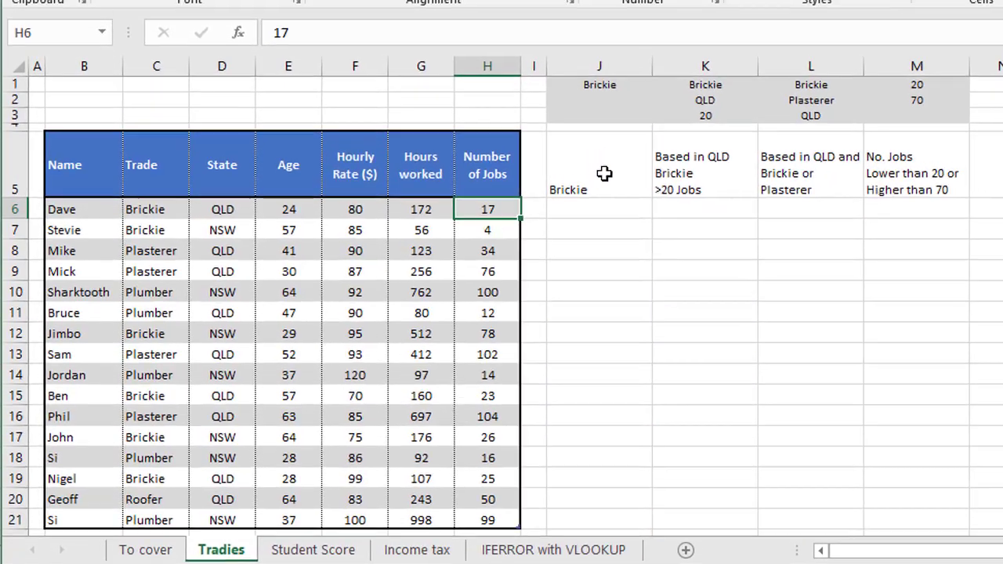
# Start an IF formula in J6 that tests whether C6 equals the text "Brickie"
pyautogui.click(578, 193)
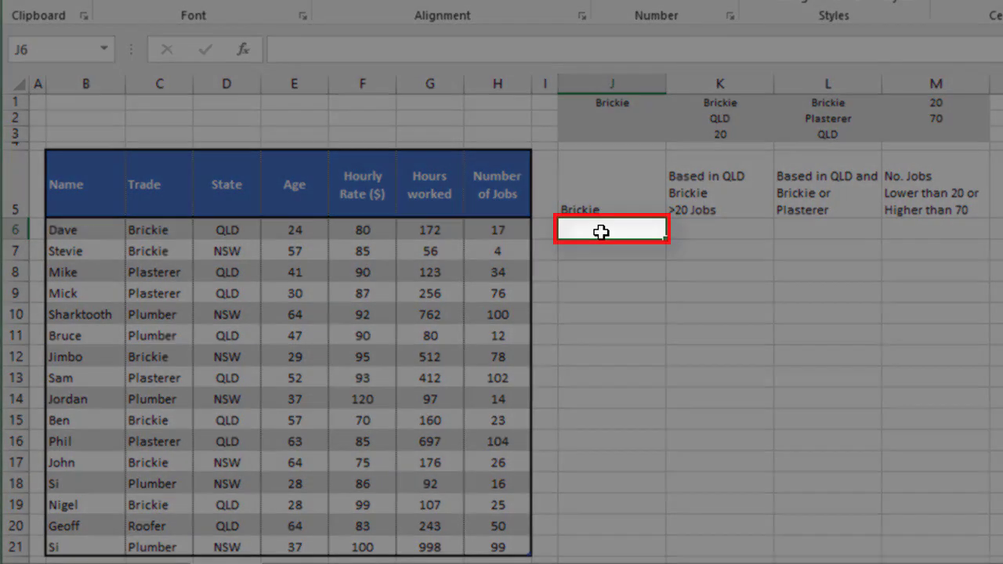
pyautogui.write('=if(')
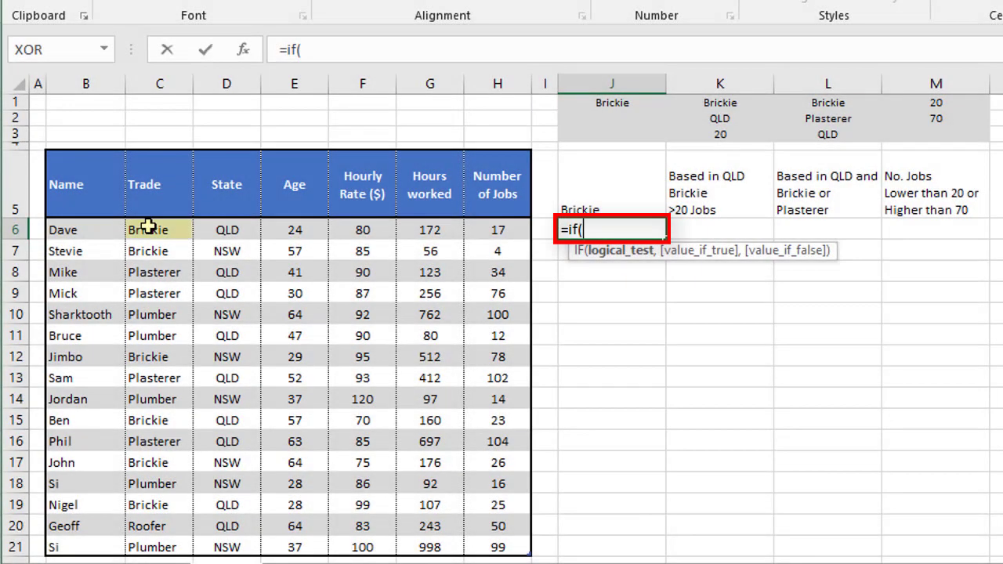
pyautogui.click(149, 229)
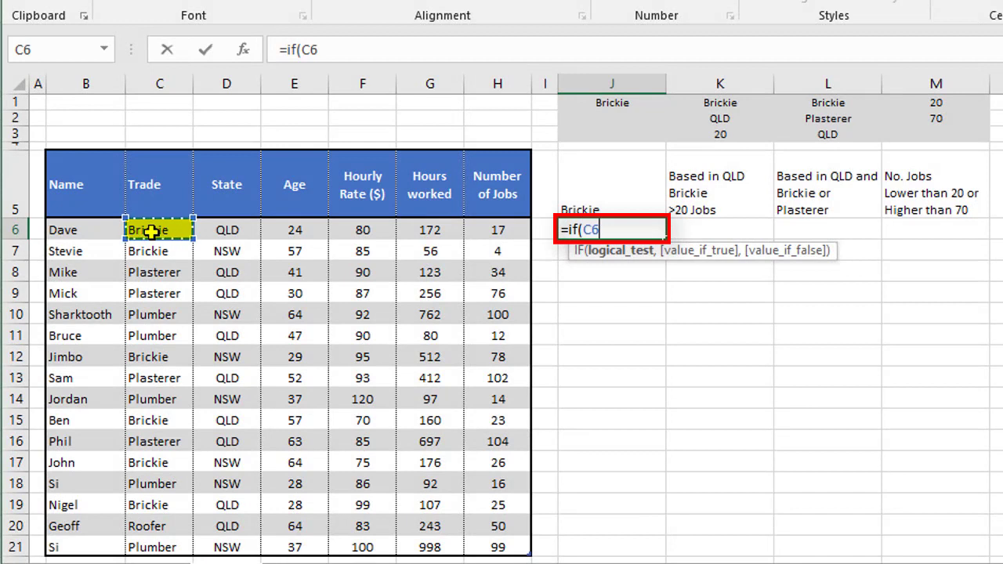
pyautogui.write('="Bric')
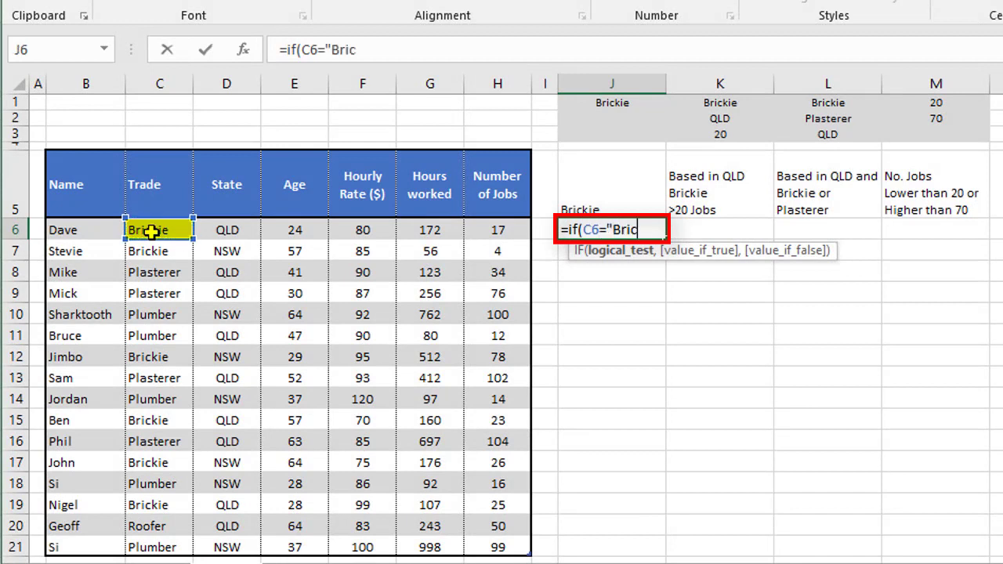
pyautogui.write('kie"')
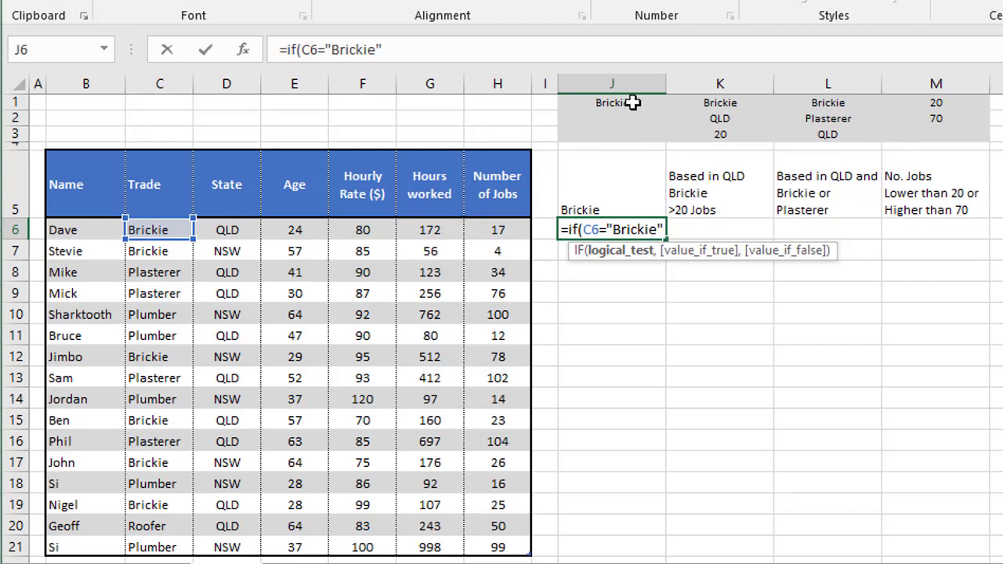
# Replace the typed "Brickie" text in J6's logical test with the absolute reference $J$1
pyautogui.hotkey('shift', 'Left')
pyautogui.hotkey('shift', 'Left')
pyautogui.hotkey('shift', 'Left')
pyautogui.hotkey('shift', 'Left')
pyautogui.hotkey('shift', 'Left')
pyautogui.hotkey('shift', 'Left')
pyautogui.hotkey('shift', 'Left')
pyautogui.hotkey('shift', 'Left')
pyautogui.hotkey('shift', 'Left')
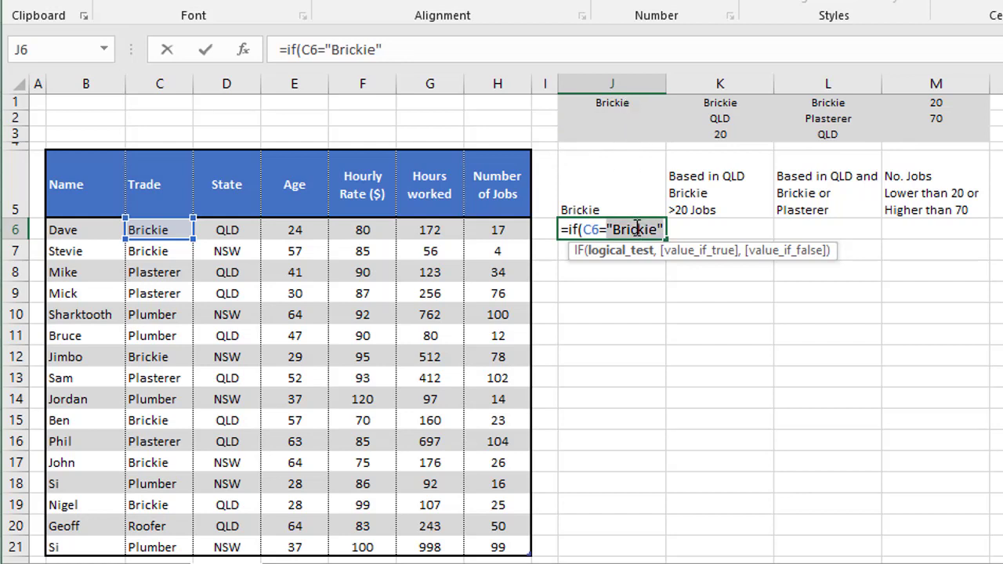
pyautogui.press('BackSpace')
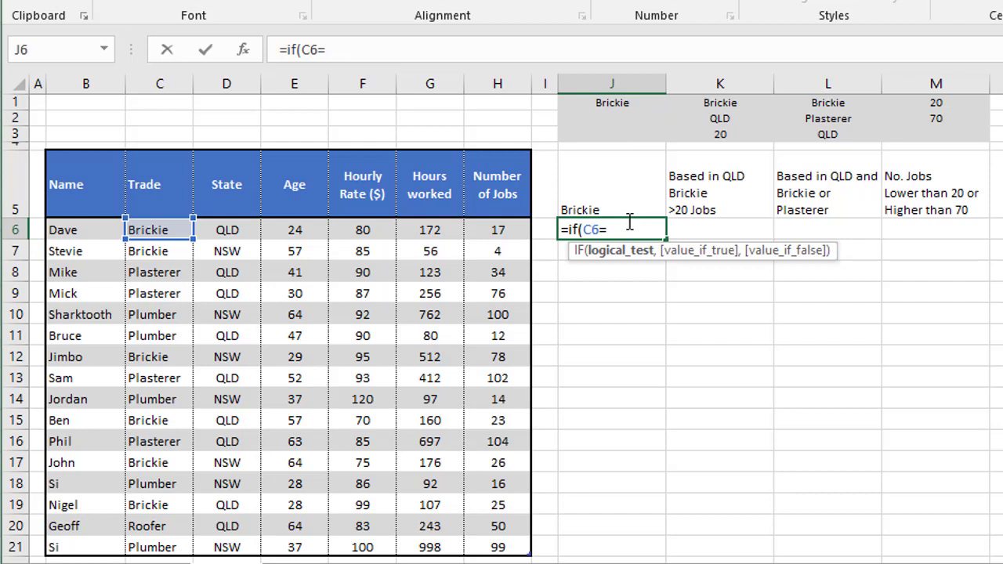
pyautogui.click(636, 103)
pyautogui.press('F4')
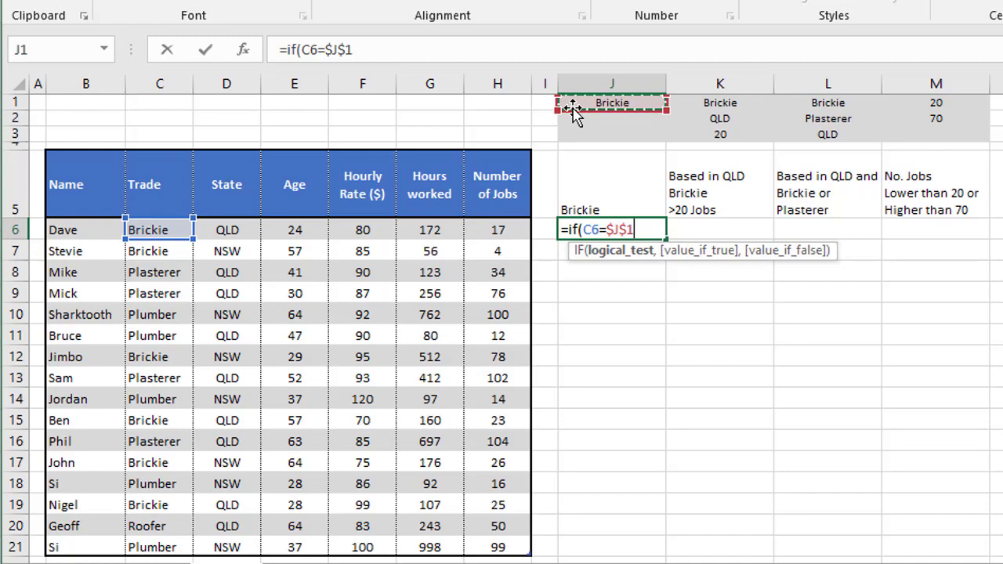
# Complete the J6 formula with "*" if true and "" if false, and fill it down to J21
pyautogui.write(', "')
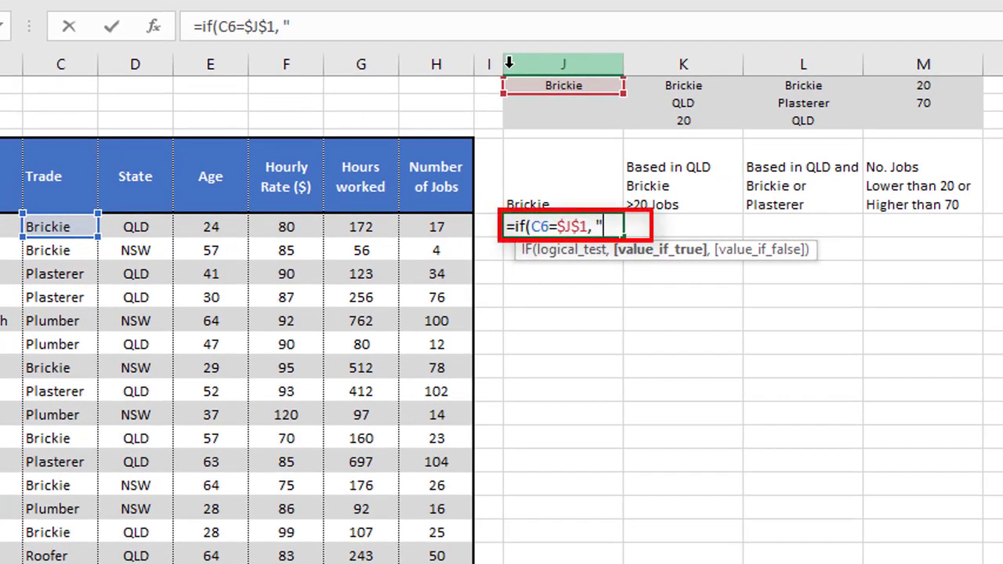
pyautogui.write('*", ""')
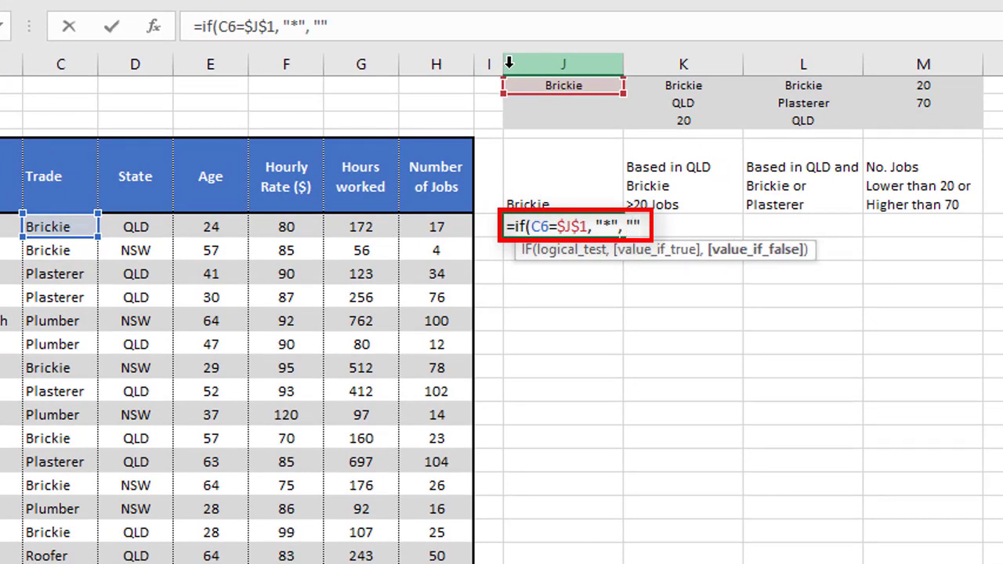
pyautogui.write(')')
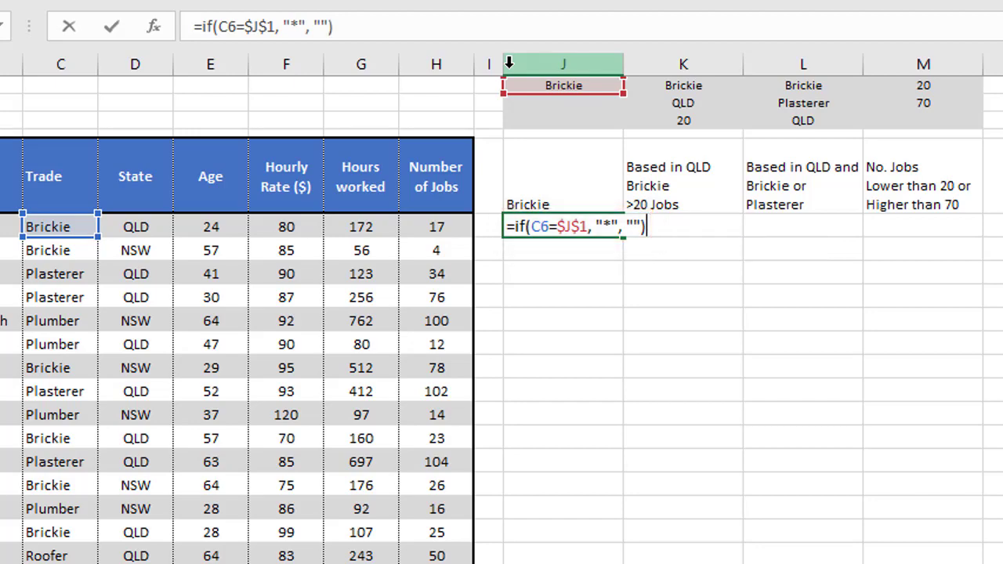
pyautogui.press('Return')
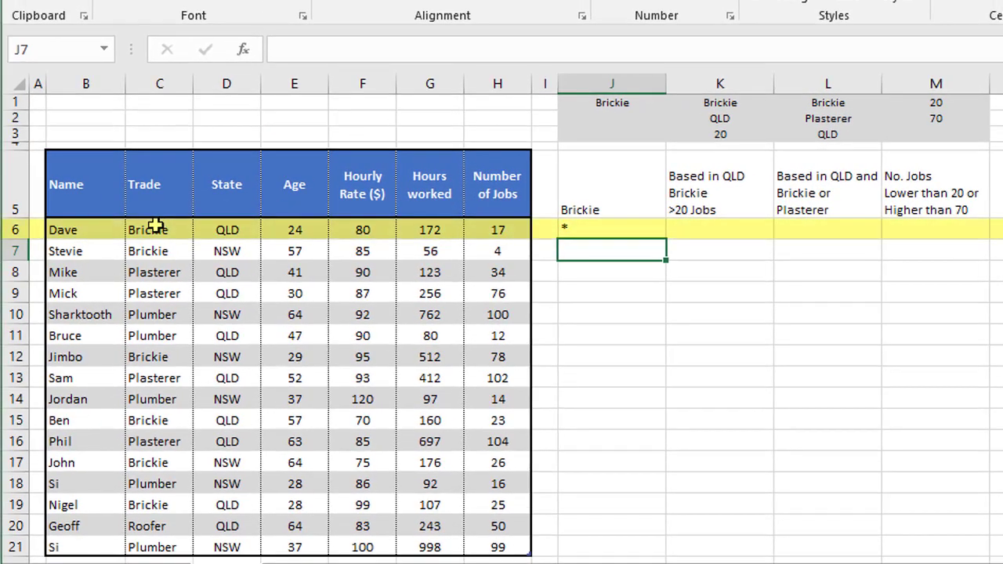
pyautogui.click(600, 229)
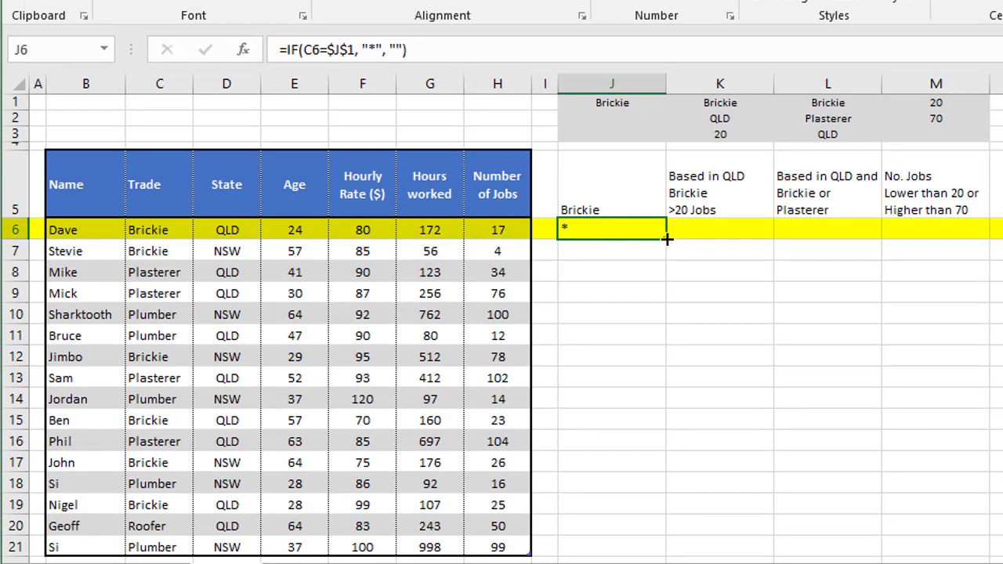
pyautogui.moveTo(666, 238); pyautogui.dragTo(667, 555)
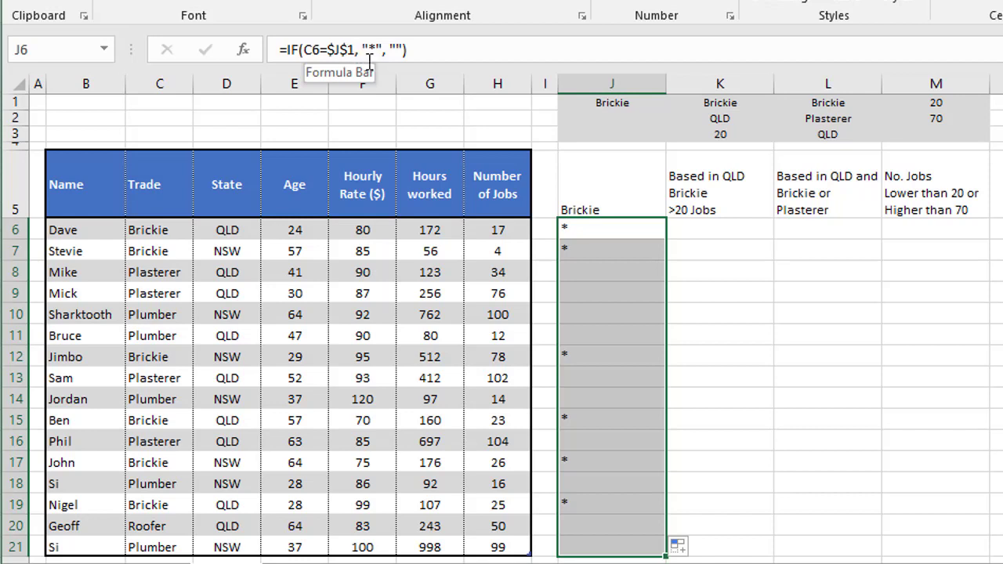
# Start an IF formula in K6 with a nested AND whose first condition is C6=$K$1
pyautogui.click(749, 81)
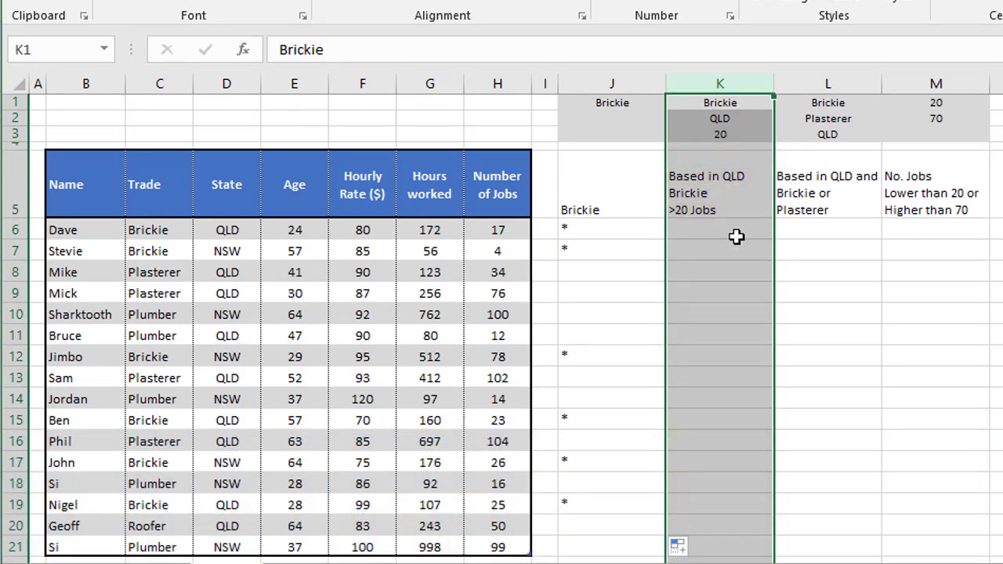
pyautogui.click(737, 235)
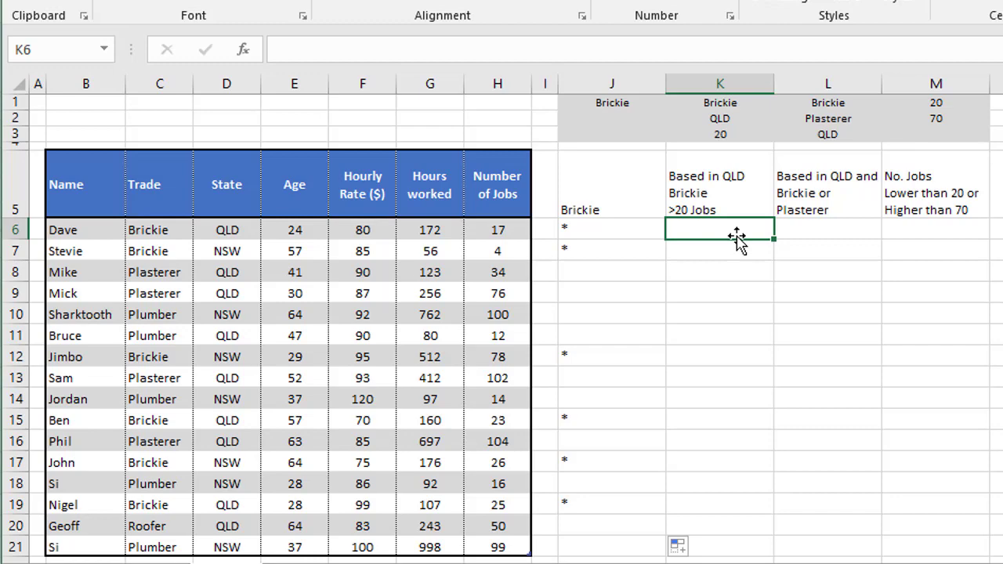
pyautogui.write('=if')
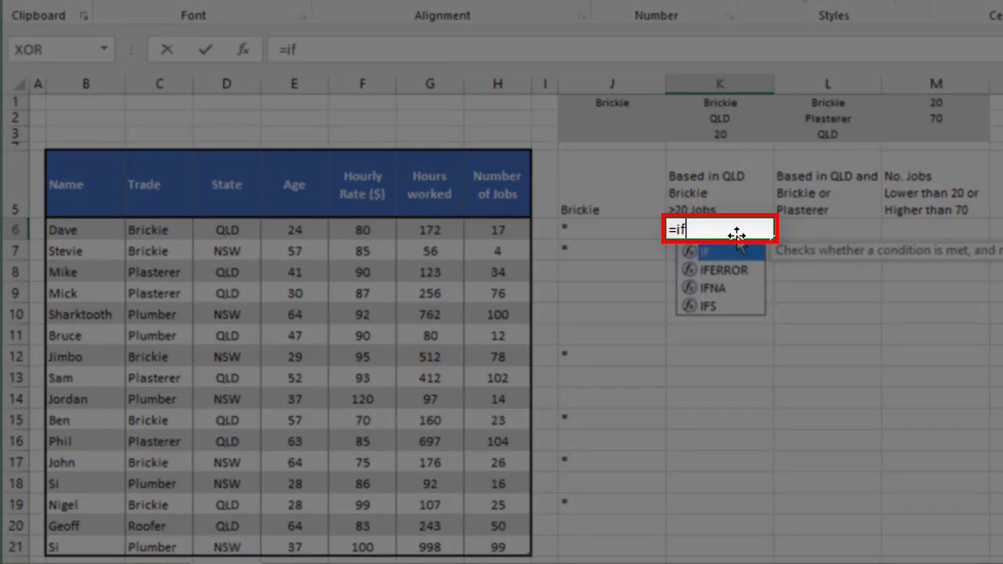
pyautogui.write('(and')
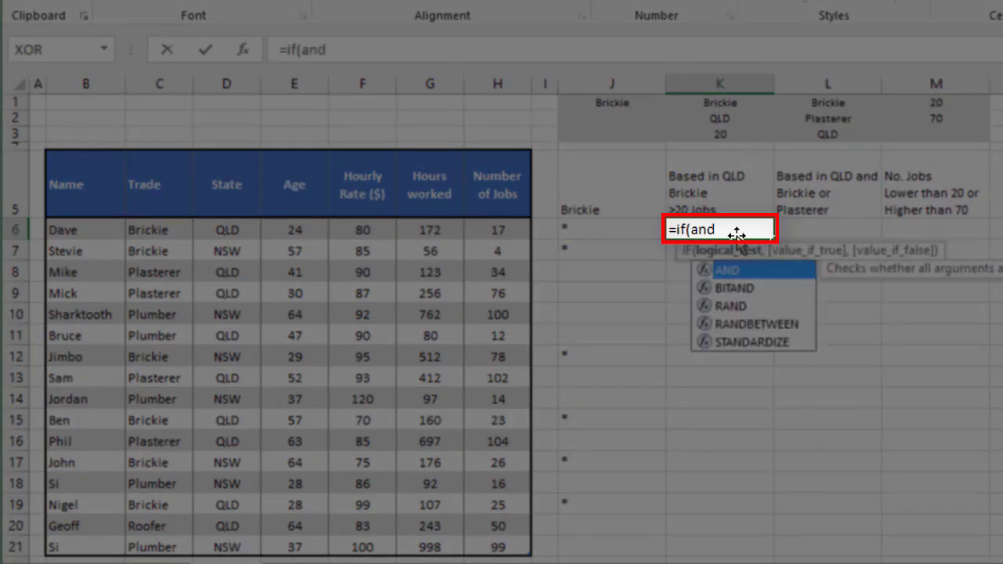
pyautogui.write('(')
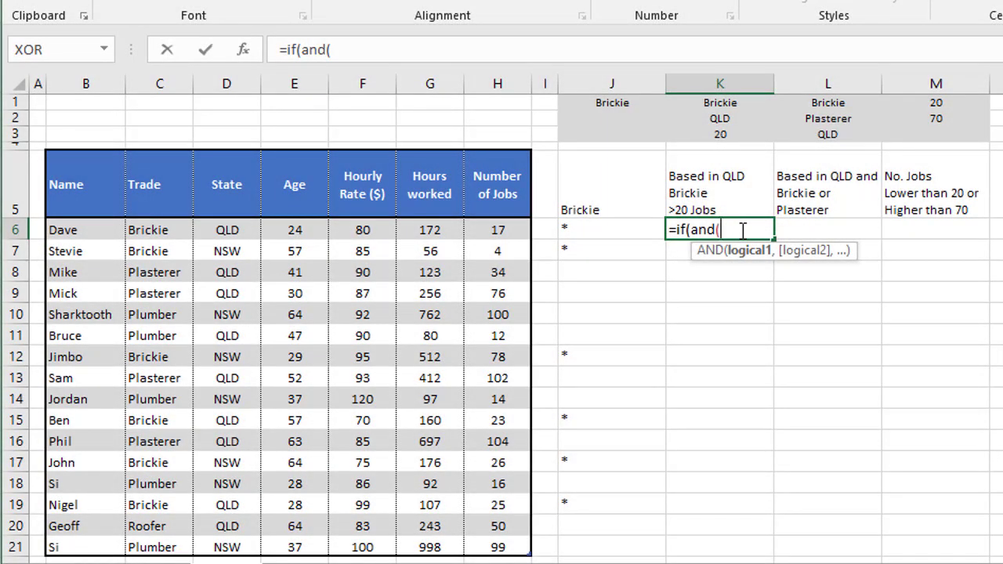
pyautogui.click(150, 230)
pyautogui.write('=')
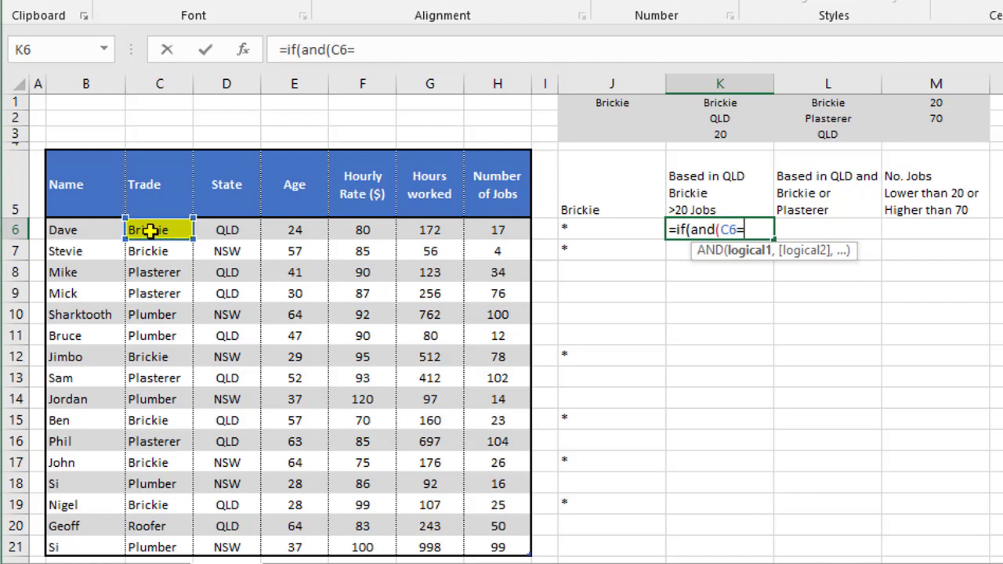
pyautogui.click(724, 104)
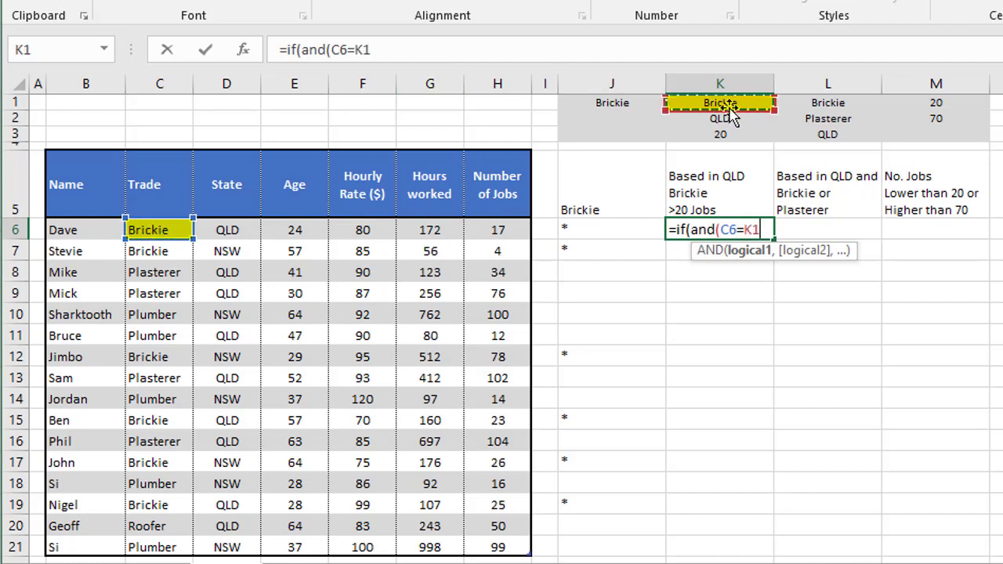
pyautogui.press('F4')
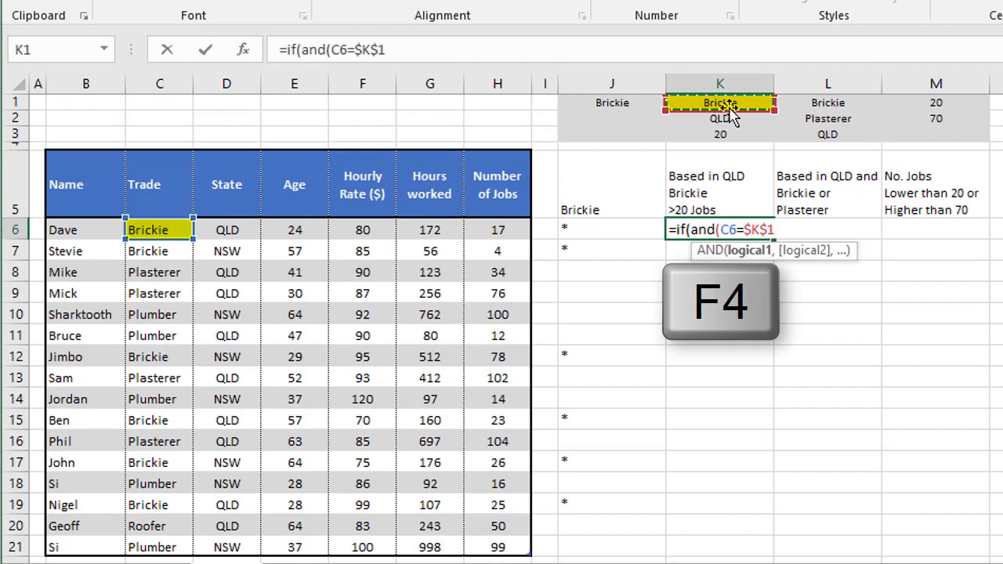
pyautogui.write(',')
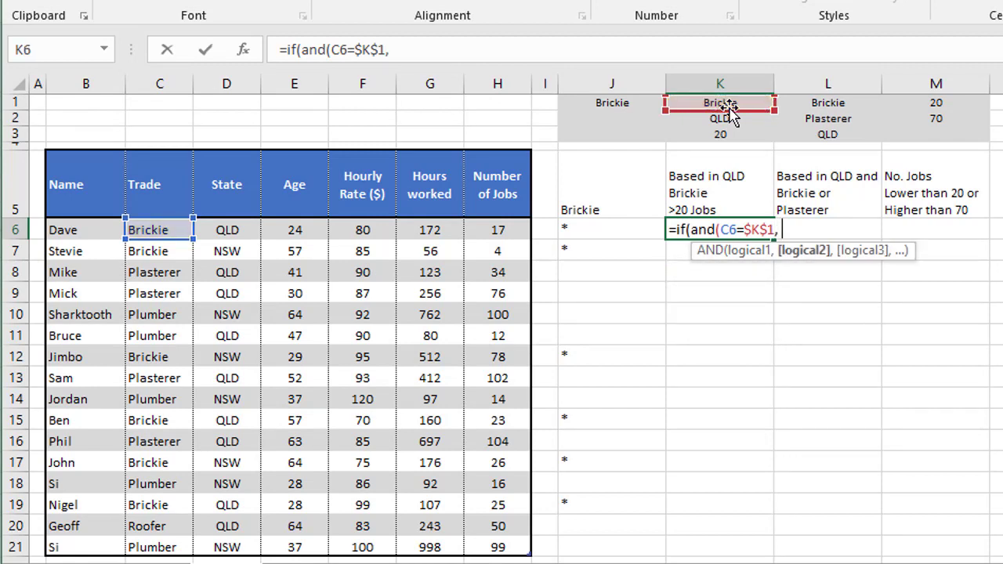
# Add D6=$K$2 as the second condition of the AND function in K6
pyautogui.click(224, 230)
pyautogui.write('=')
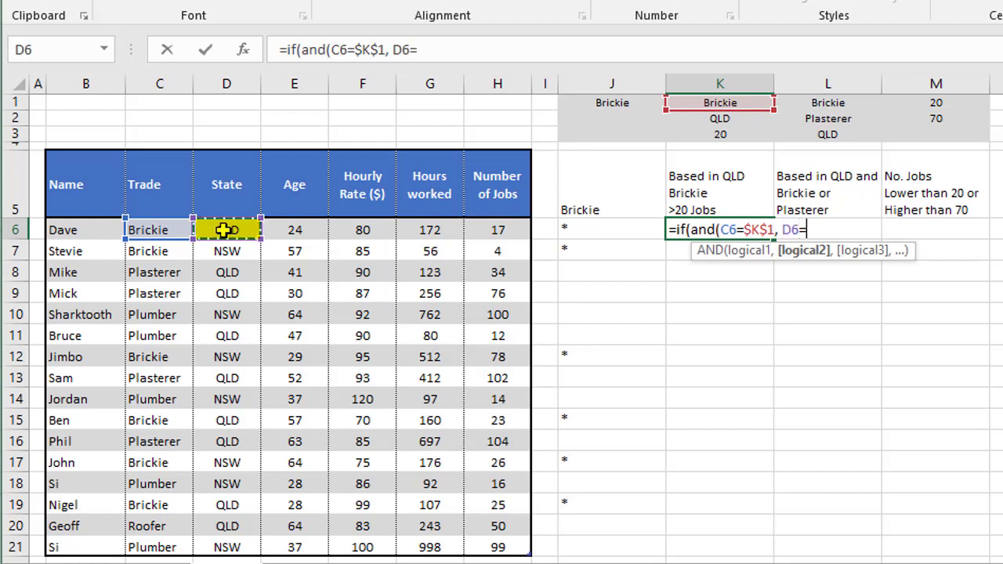
pyautogui.click(685, 118)
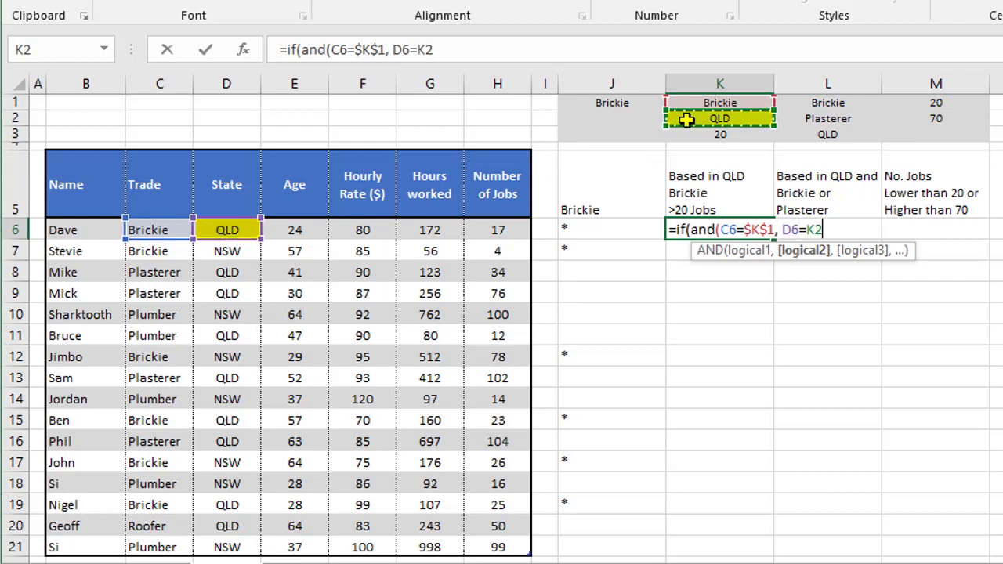
pyautogui.press('F4')
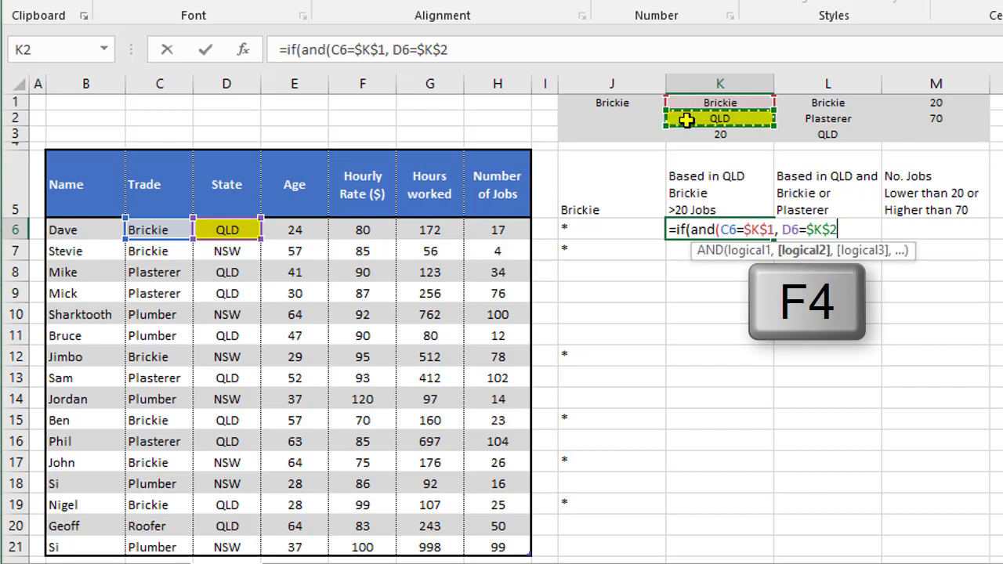
pyautogui.write(',')
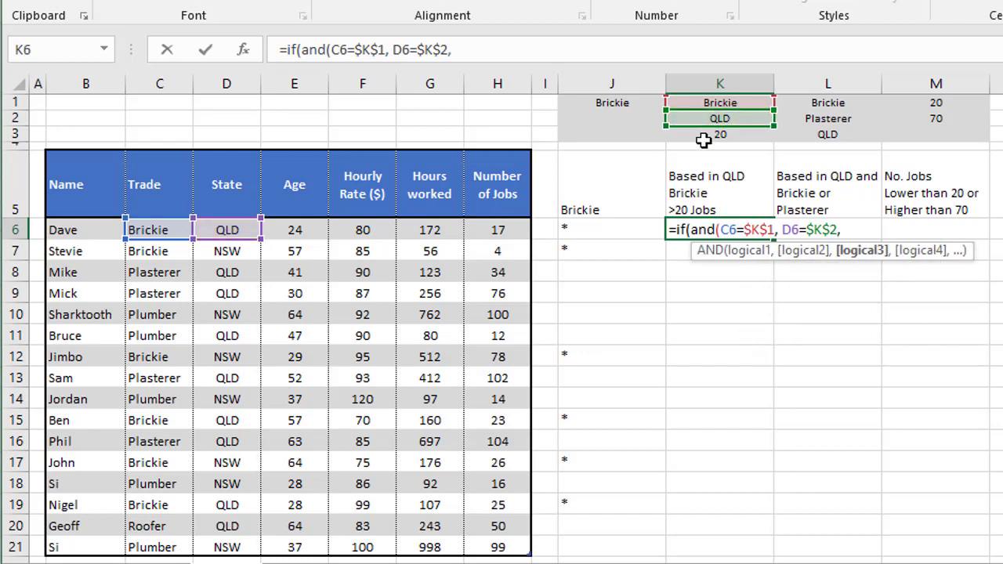
# Add H6>$K$3 as the third condition in K6 and close the AND function
pyautogui.click(482, 230)
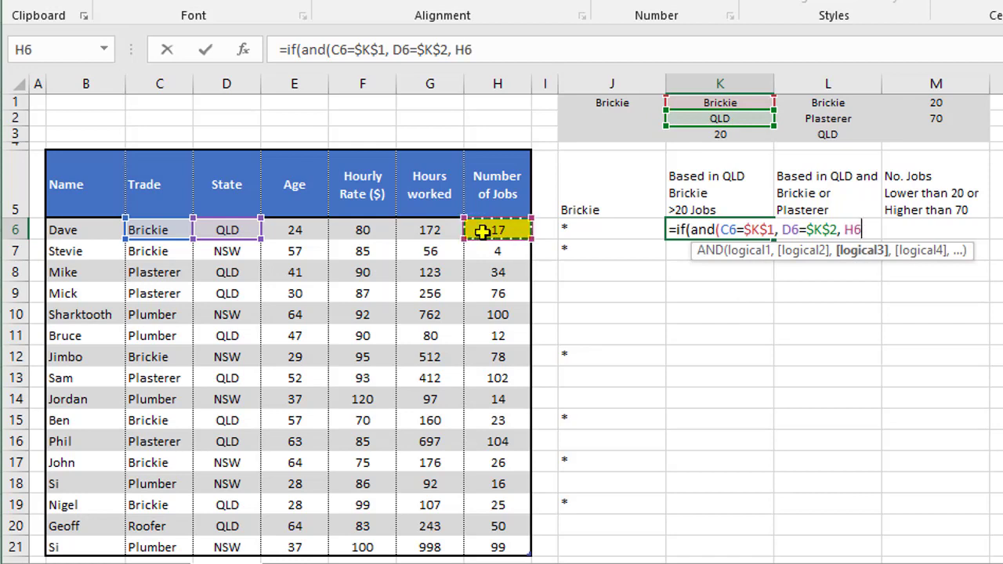
pyautogui.write('>')
pyautogui.click(707, 135)
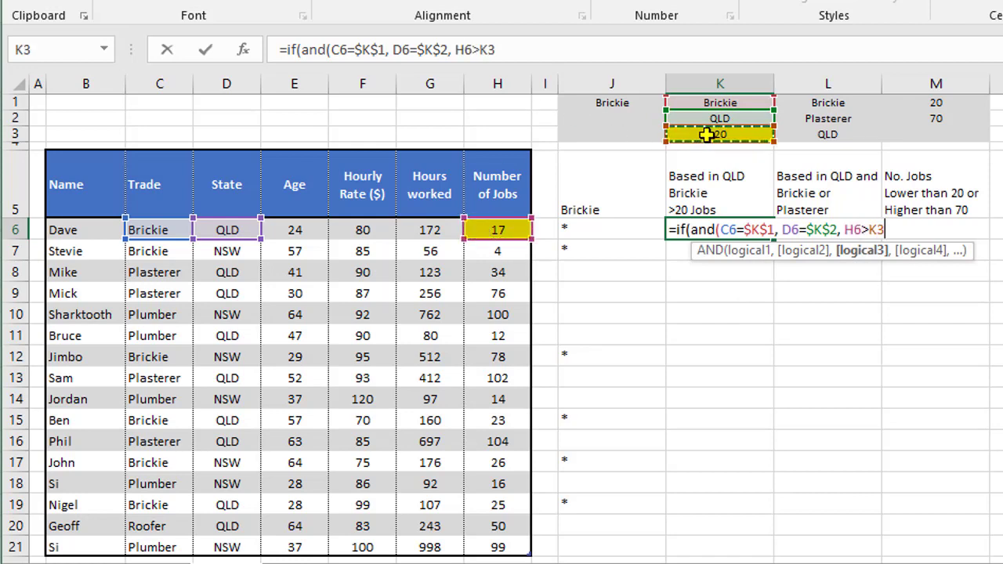
pyautogui.press('F4')
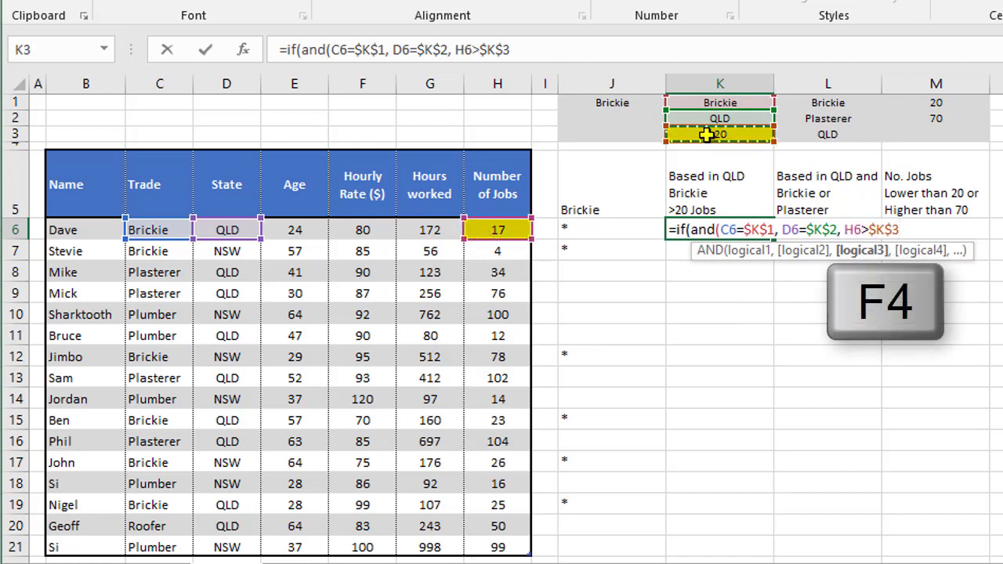
pyautogui.write(')')
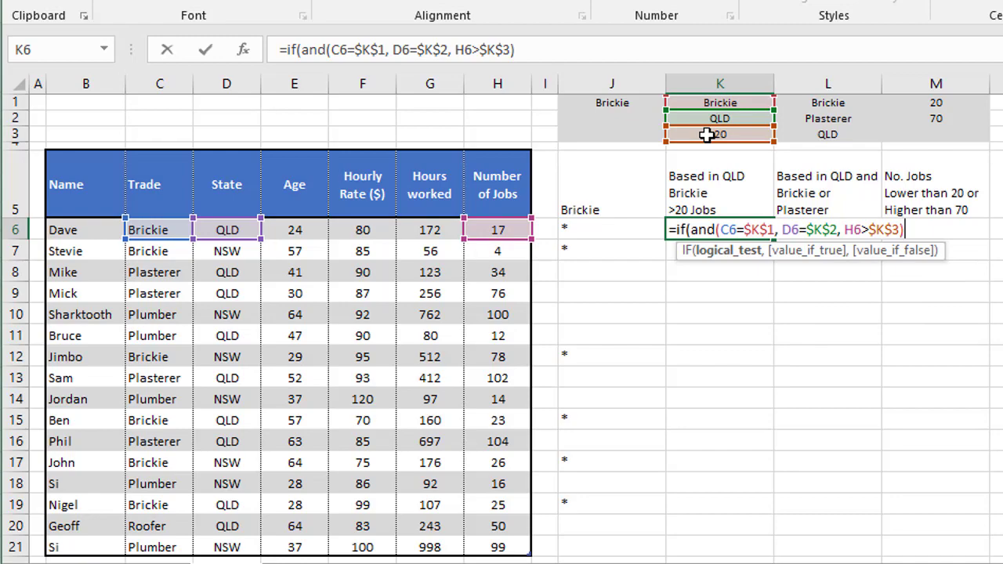
# Finish the K6 formula with "*" if true and "" if false, and fill it down to K21
pyautogui.write(', ')
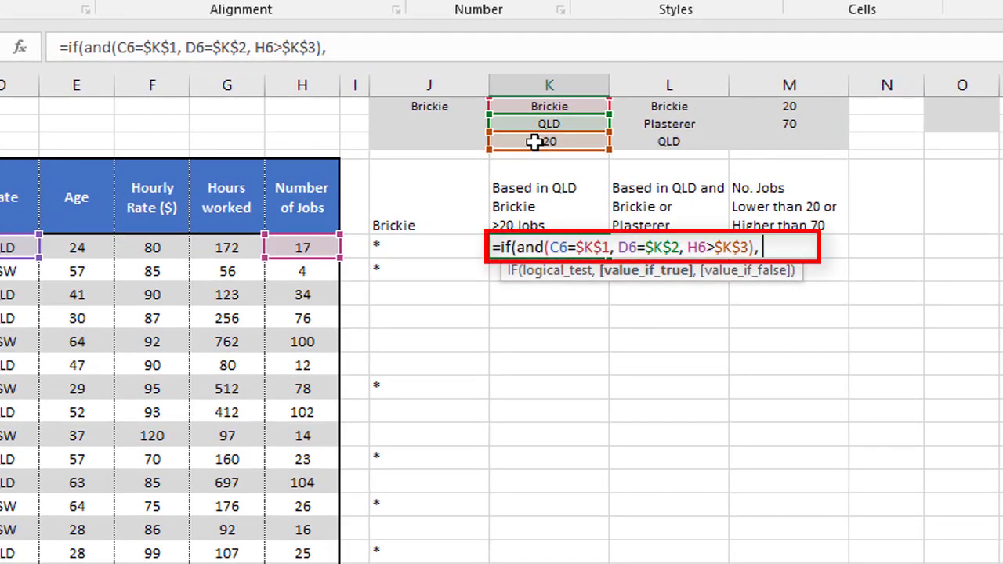
pyautogui.write('"*", "")')
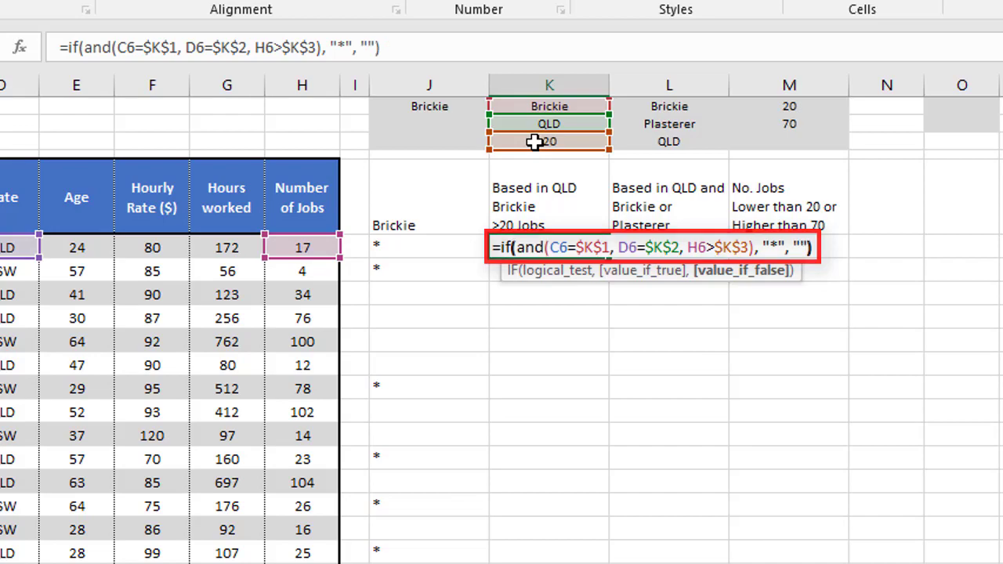
pyautogui.hotkey('ctrl', 'Return')
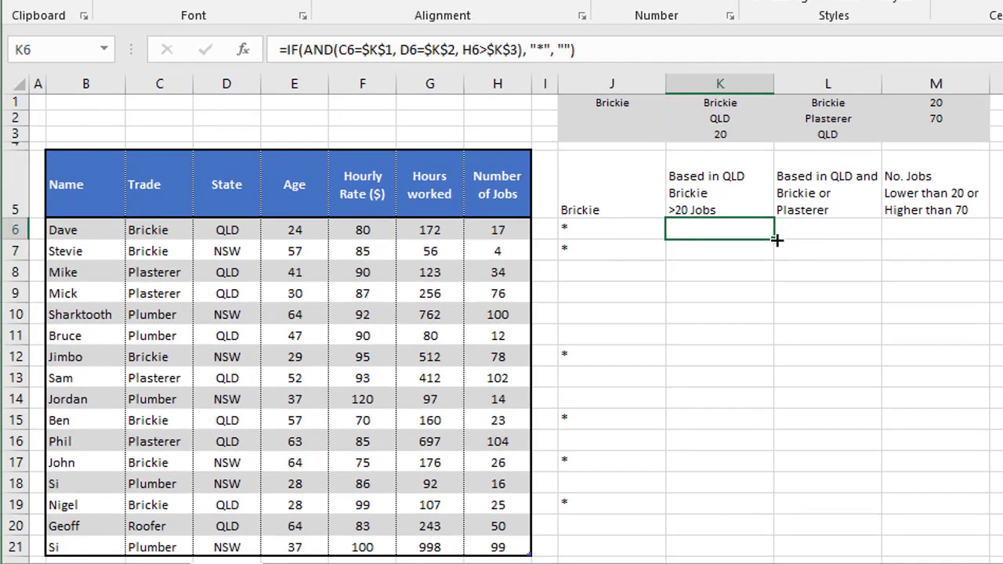
pyautogui.moveTo(775, 240); pyautogui.dragTo(723, 548)
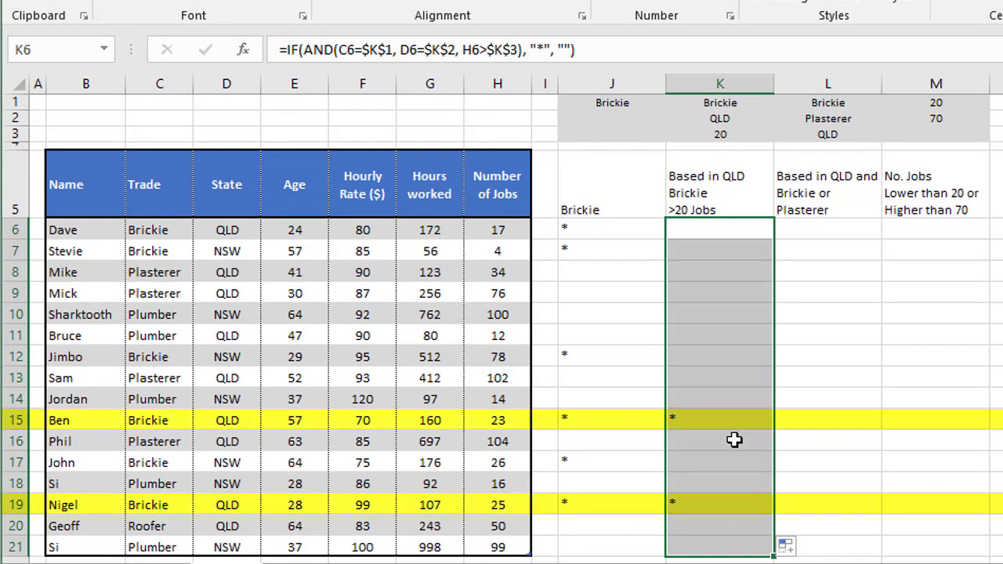
pyautogui.click(727, 425)
pyautogui.click(728, 505)
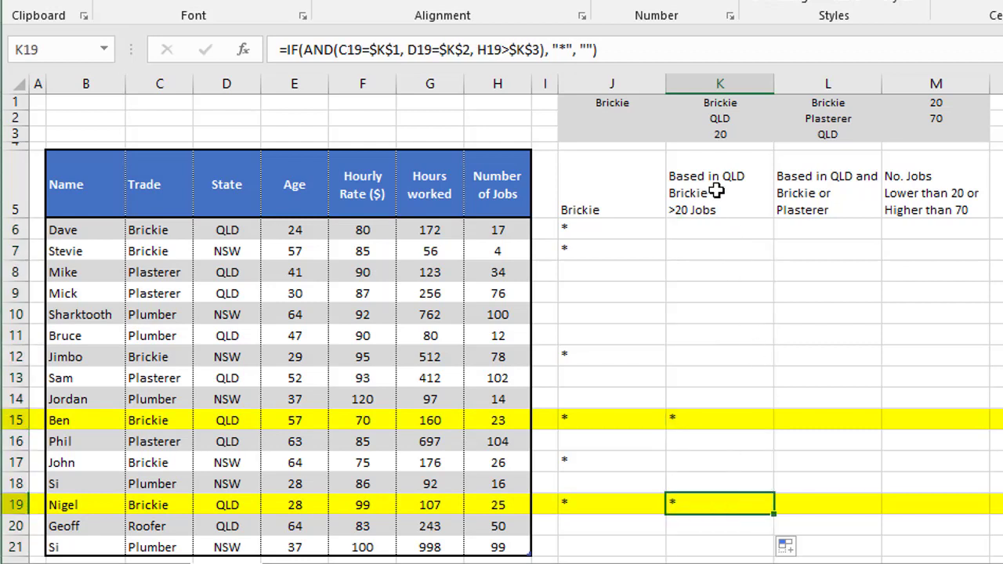
pyautogui.click(794, 81)
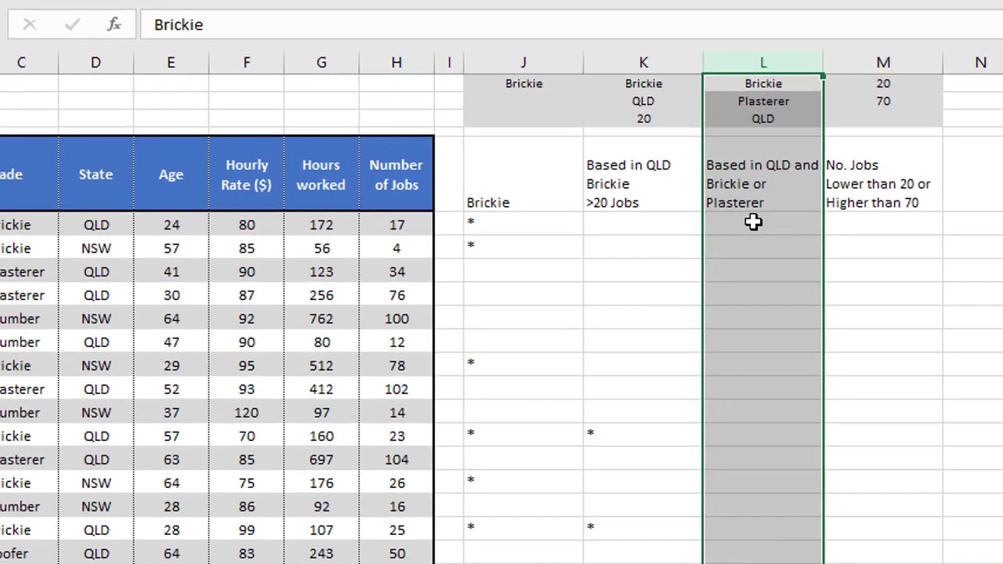
# Start an IF formula in L6 with a nested AND whose first condition is D6=$L$3
pyautogui.click(752, 222)
pyautogui.write('=if(')
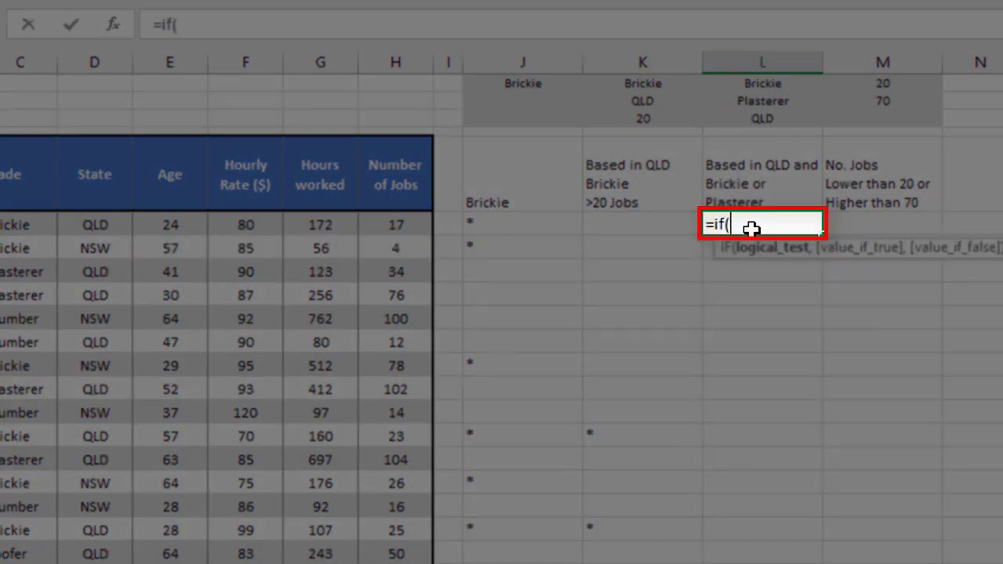
pyautogui.write('and(')
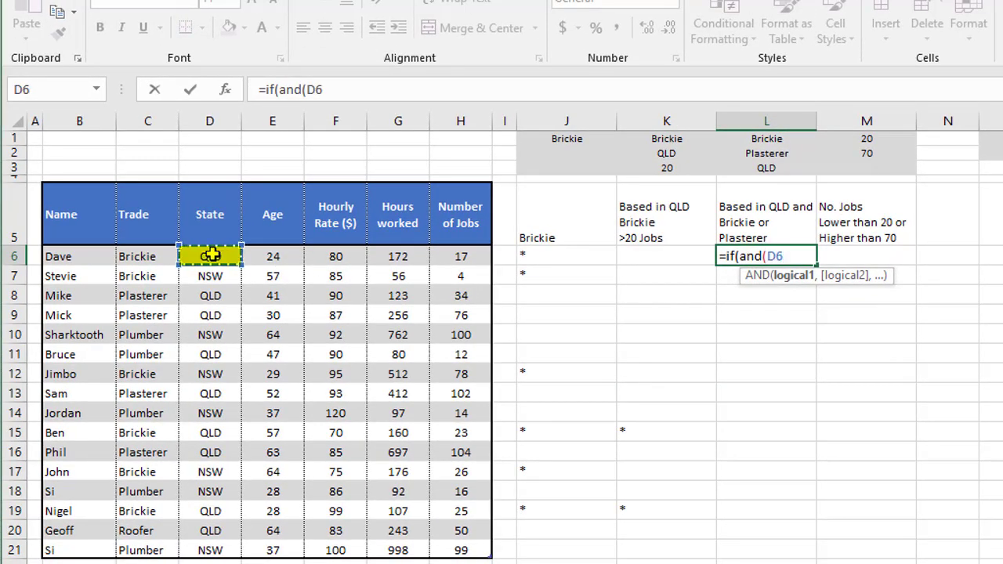
pyautogui.write('=')
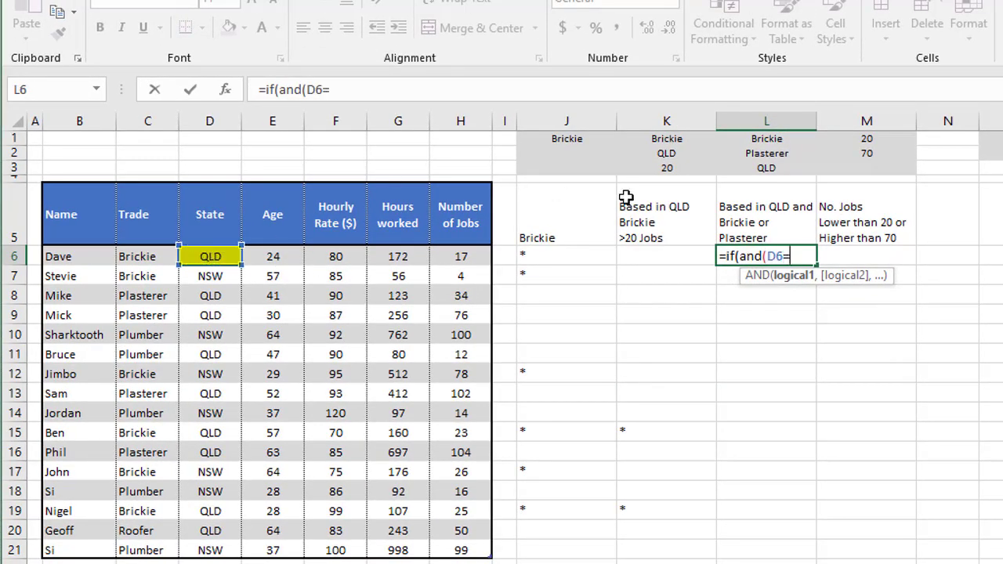
pyautogui.click(745, 167)
pyautogui.press('F4')
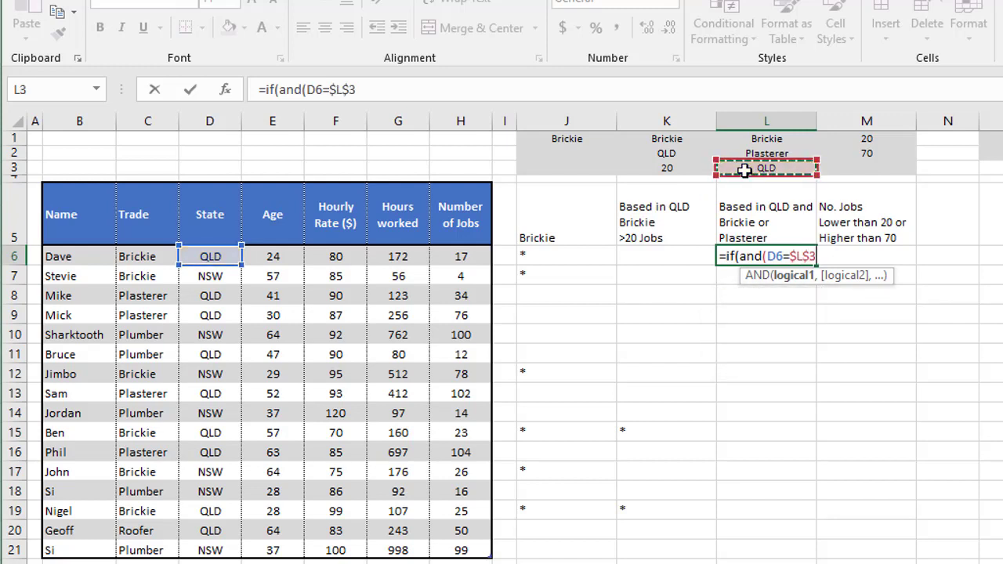
pyautogui.write(',')
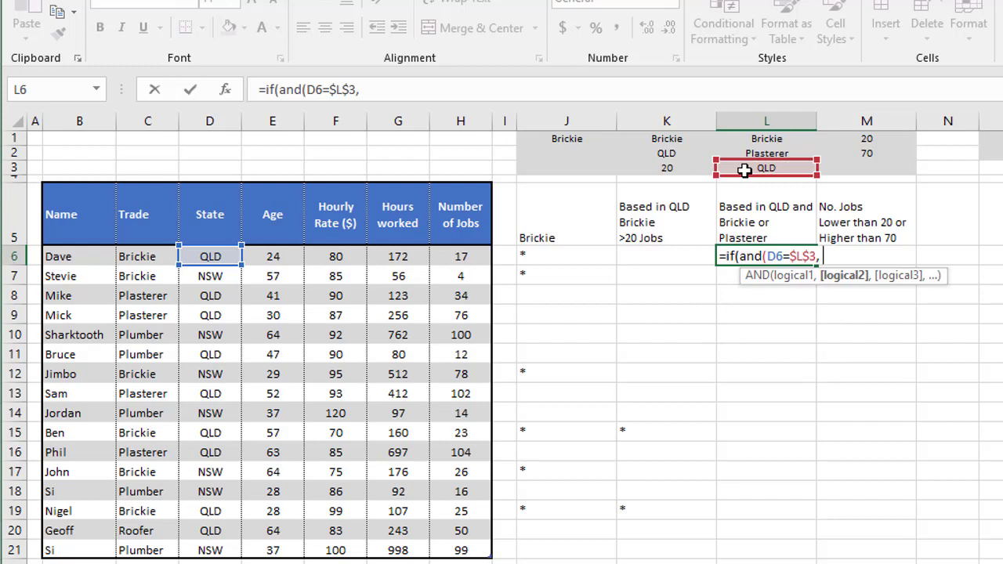
# Nest an OR function as the second AND argument in L6, with C6=$L$1 as its first condition
pyautogui.write(' or(')
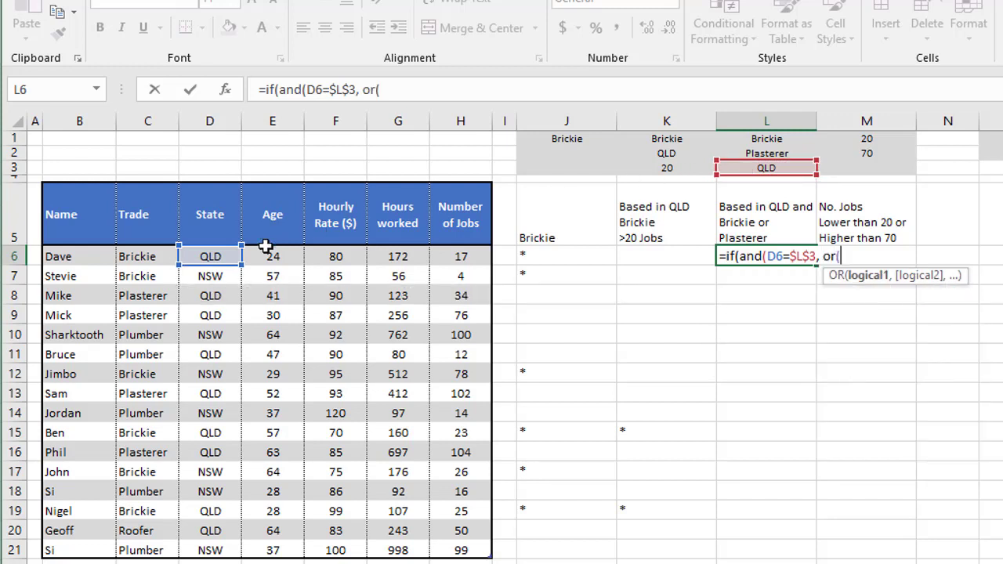
pyautogui.click(145, 258)
pyautogui.write('=')
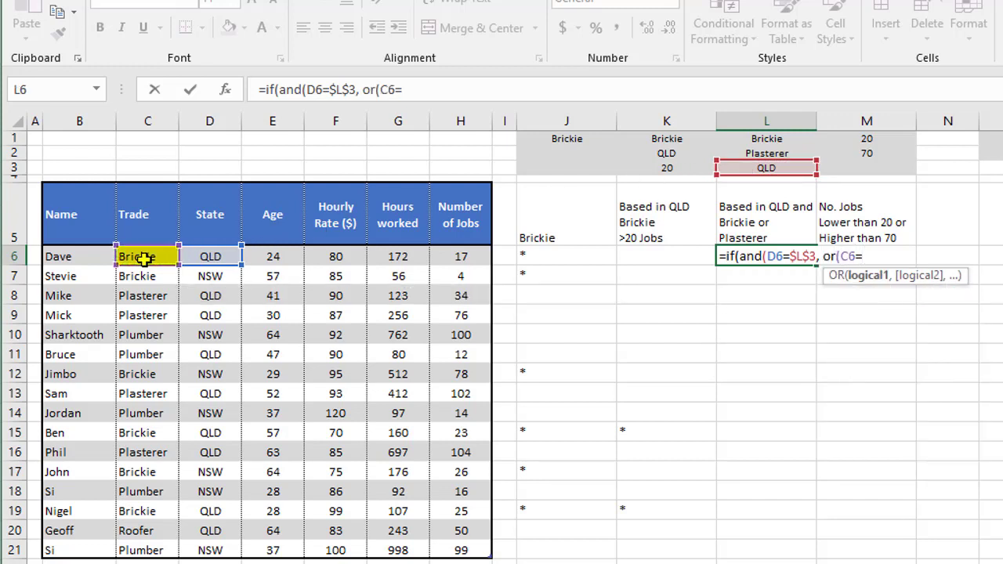
pyautogui.click(759, 141)
pyautogui.press('F4')
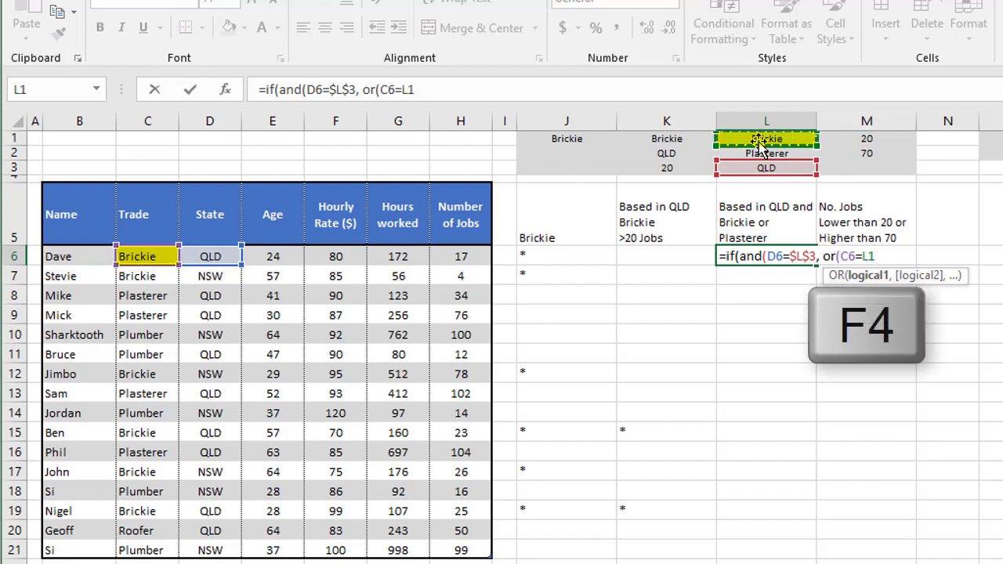
pyautogui.write(',')
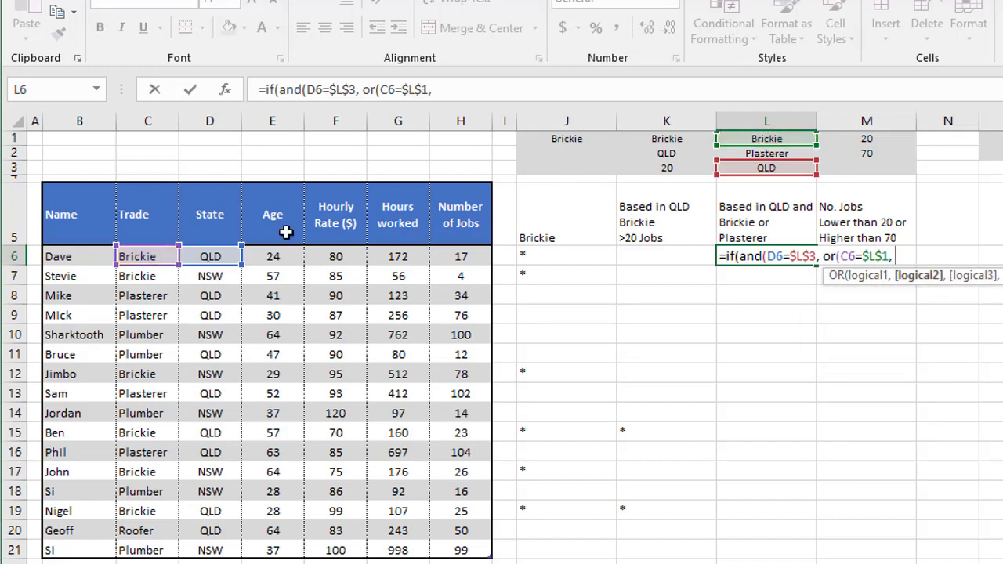
# Add C6=$L$2 as the second condition of the OR in L6 and close the OR function
pyautogui.click(135, 256)
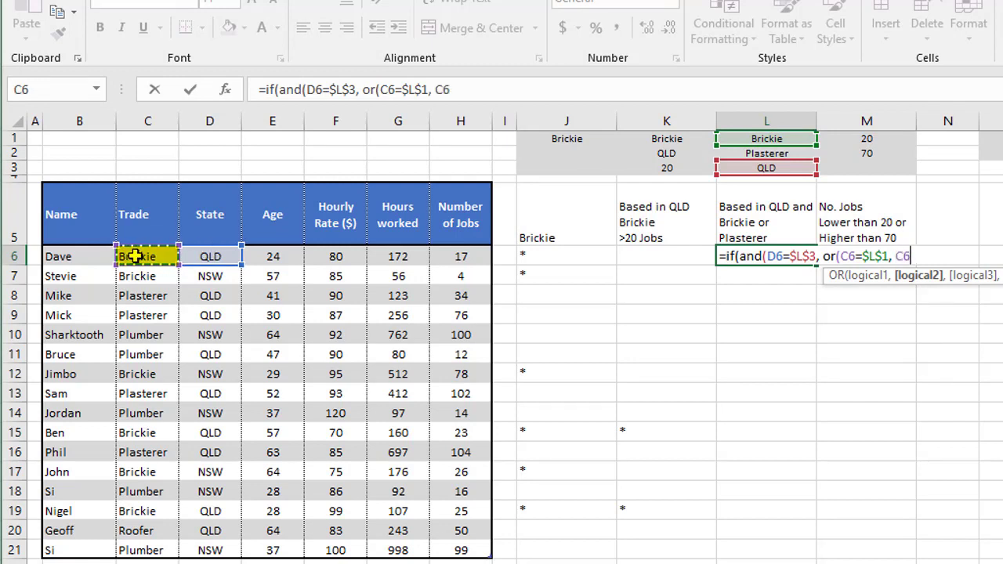
pyautogui.write('=')
pyautogui.click(745, 154)
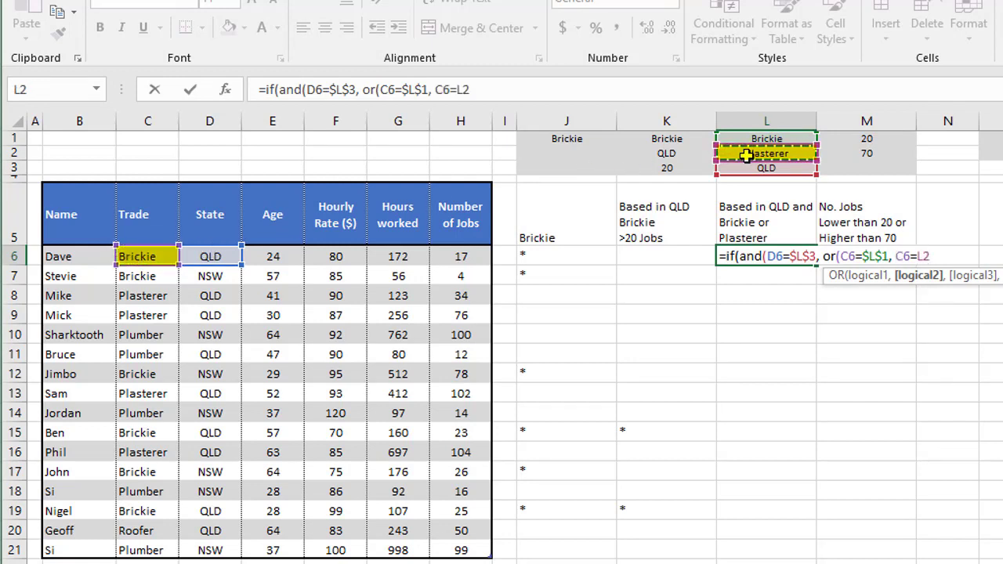
pyautogui.press('F4')
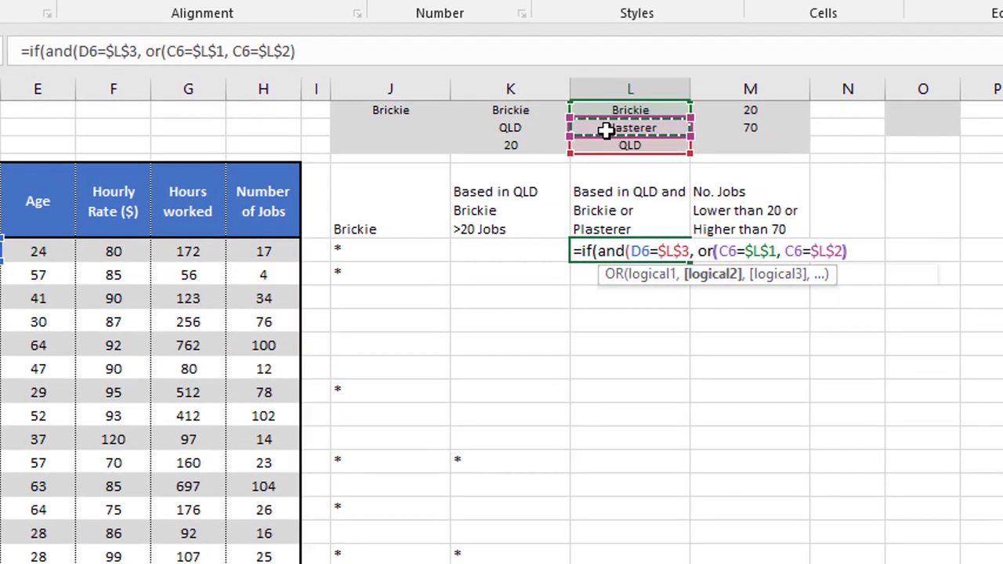
pyautogui.write(')')
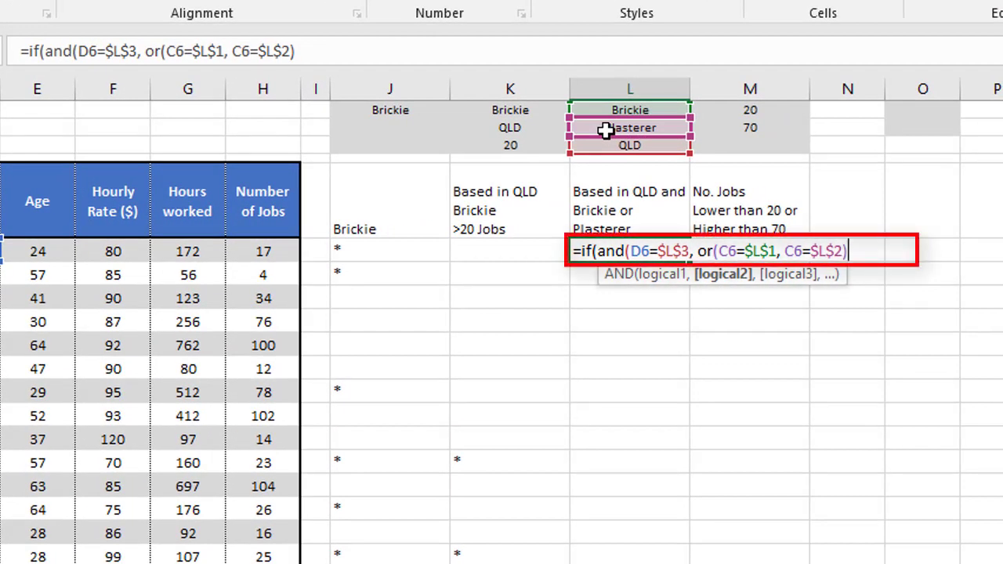
# Close the AND in L6, return "*" if true and "" if false, and fill the formula down to L21
pyautogui.write(')')
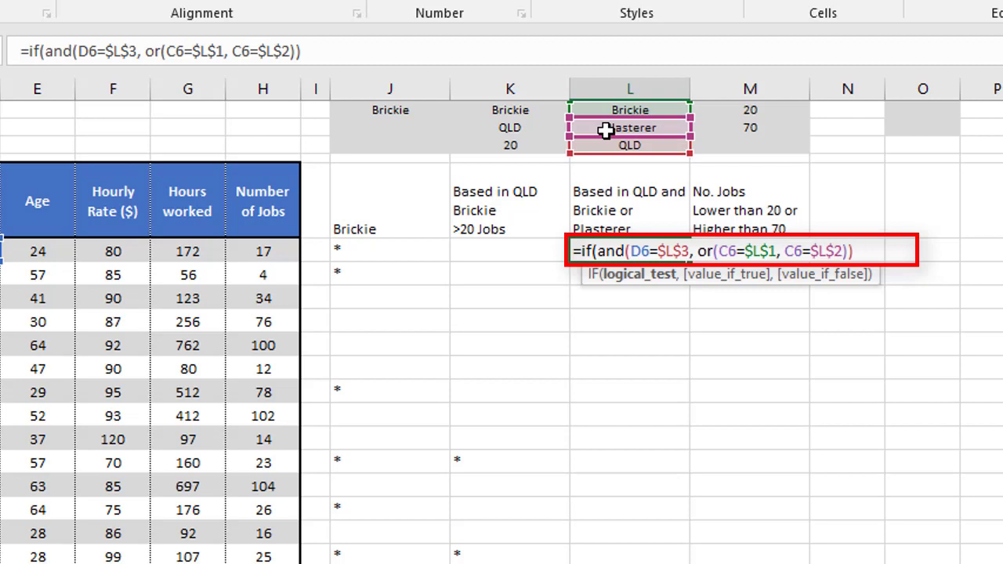
pyautogui.write(', "*", ')
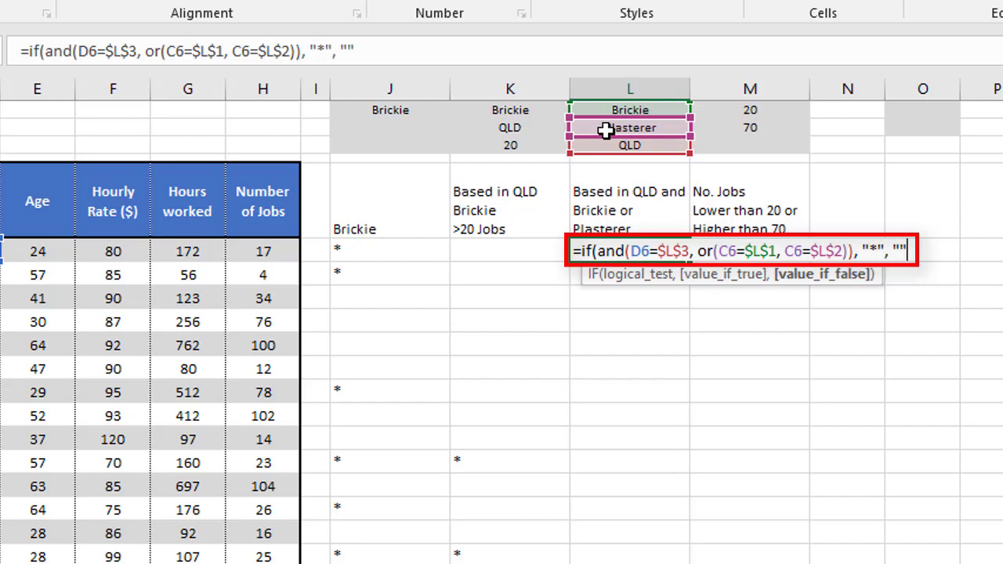
pyautogui.write('"")')
pyautogui.press('Return')
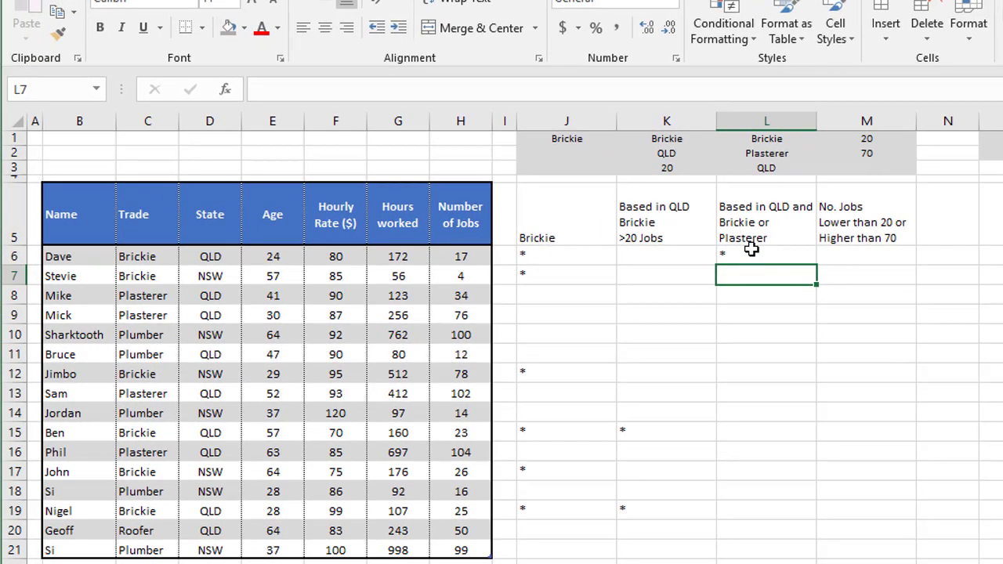
pyautogui.click(750, 249)
pyautogui.moveTo(817, 266); pyautogui.dragTo(805, 557)
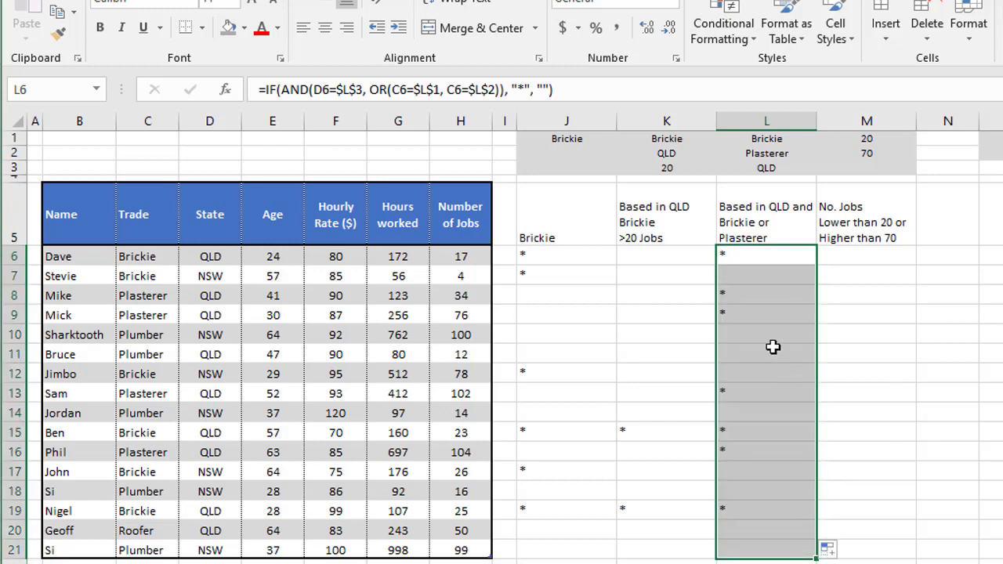
# Replace the "*" true result in the L6 formula with F6*G6 and fill it down to L21
pyautogui.doubleClick(734, 257)
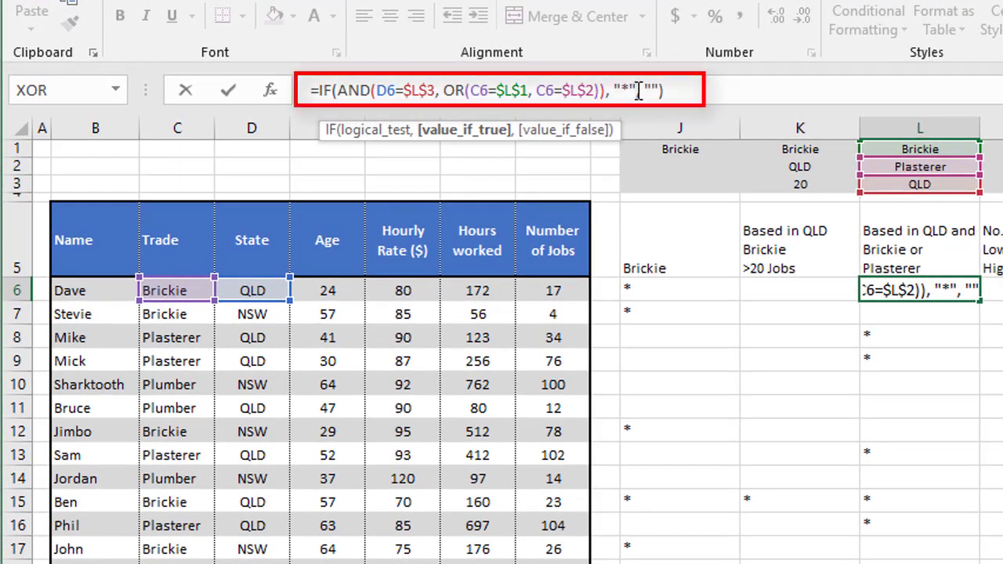
pyautogui.press('BackSpace')
pyautogui.press('BackSpace')
pyautogui.press('BackSpace')
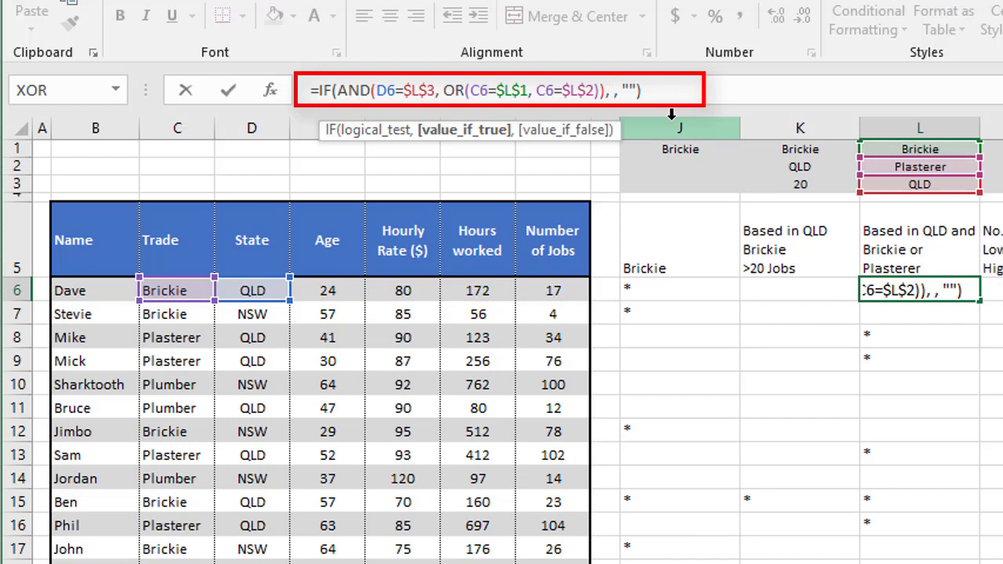
pyautogui.click(403, 291)
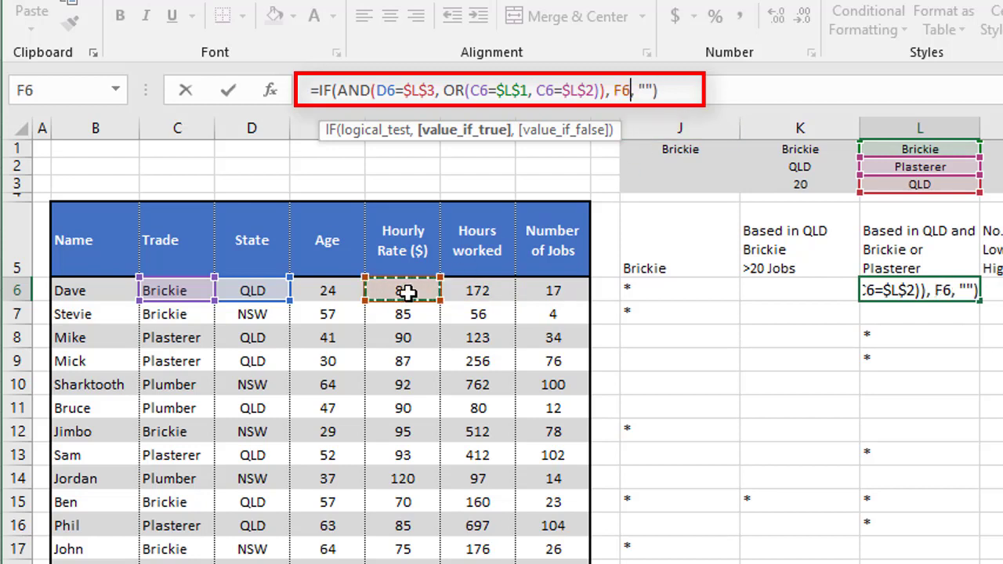
pyautogui.write('*')
pyautogui.click(477, 291)
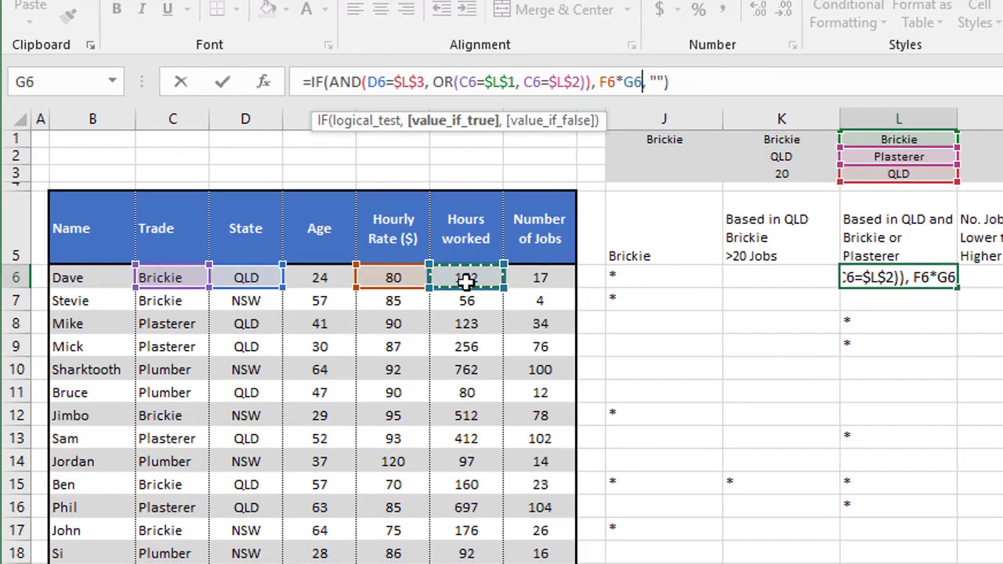
pyautogui.press('Return')
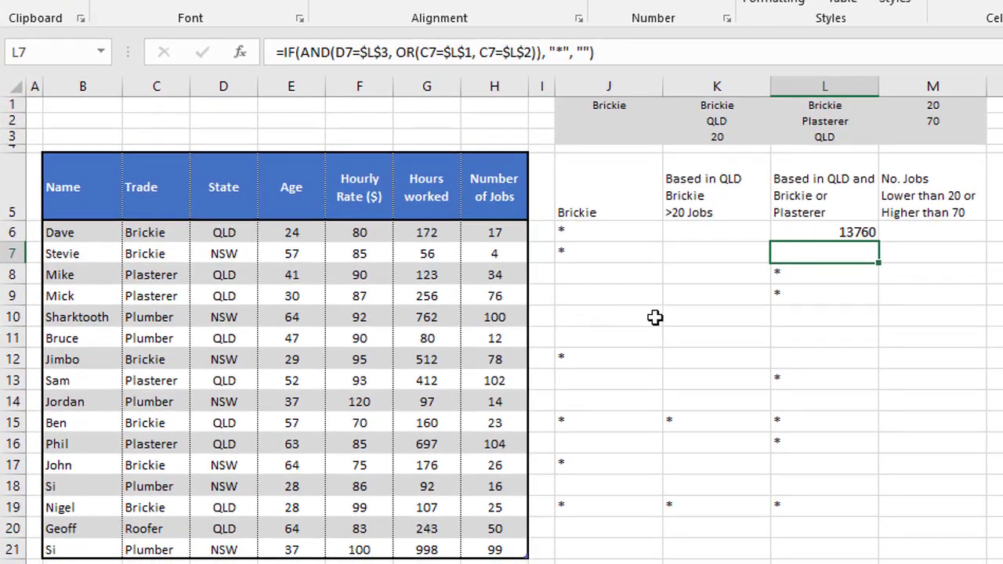
pyautogui.click(842, 232)
pyautogui.moveTo(878, 242); pyautogui.dragTo(852, 556)
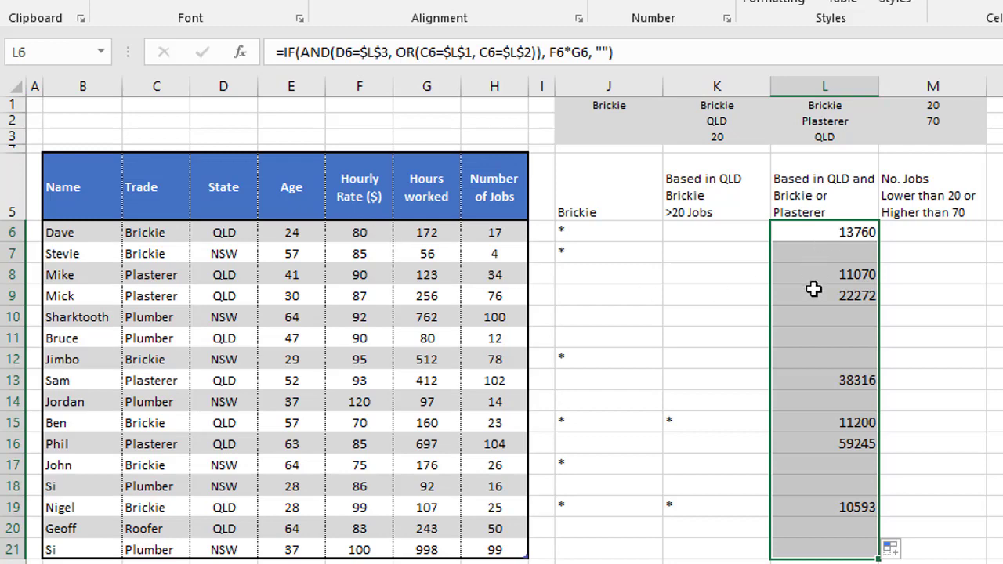
# Start an IF formula in M6 that tests H6<$M$1 and returns "L" if true
pyautogui.hscroll(2, 907, 101)
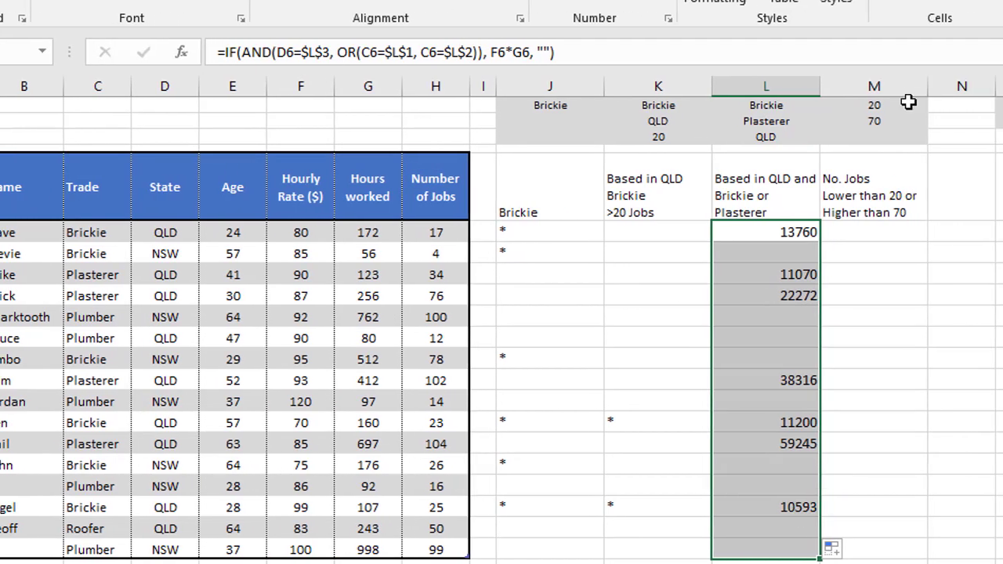
pyautogui.click(872, 91)
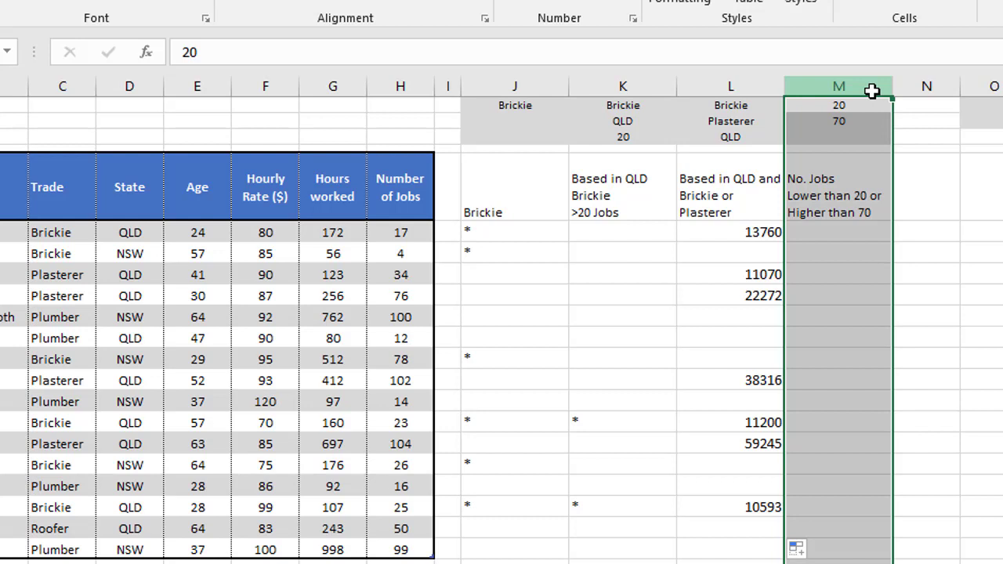
pyautogui.click(845, 233)
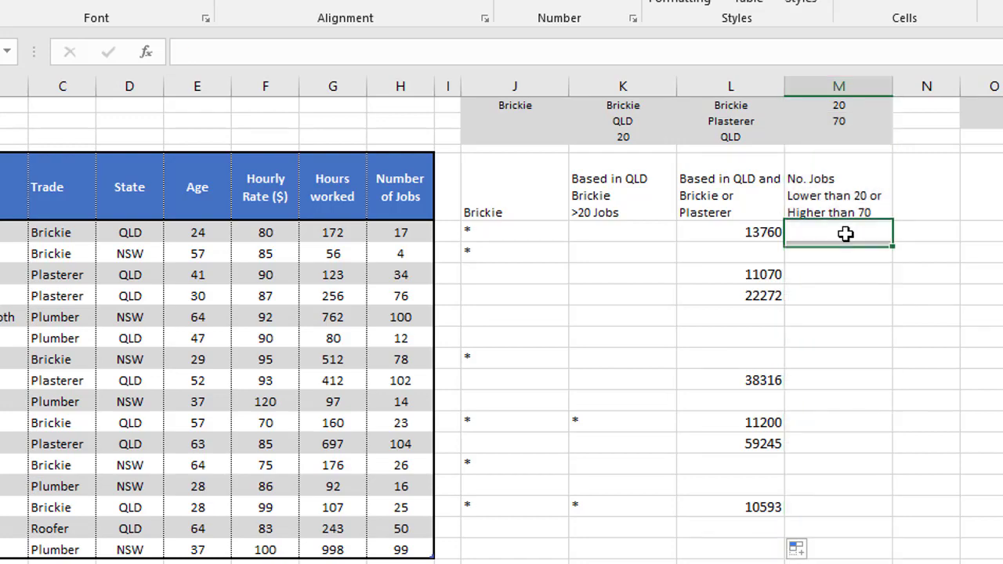
pyautogui.write('=if(')
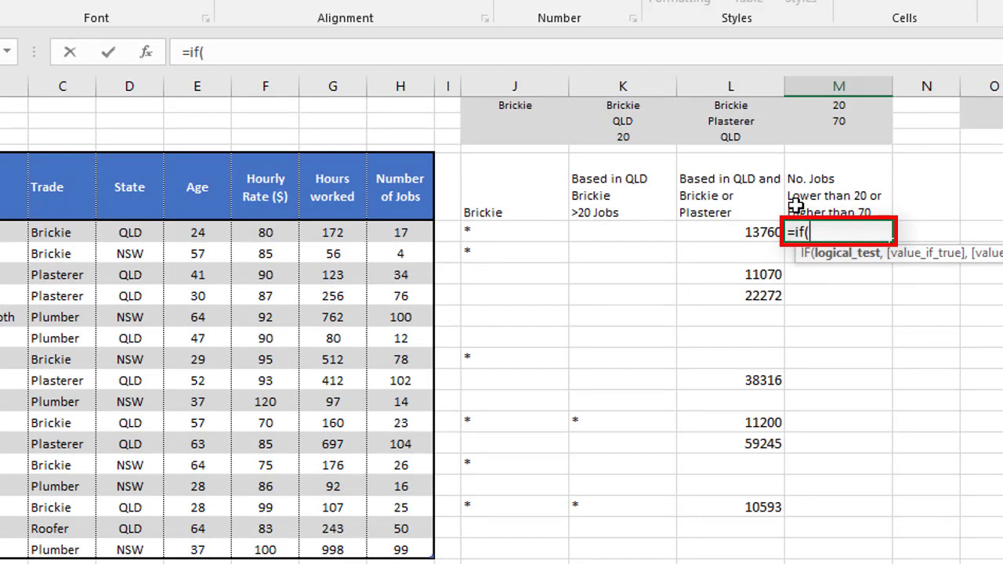
pyautogui.click(401, 232)
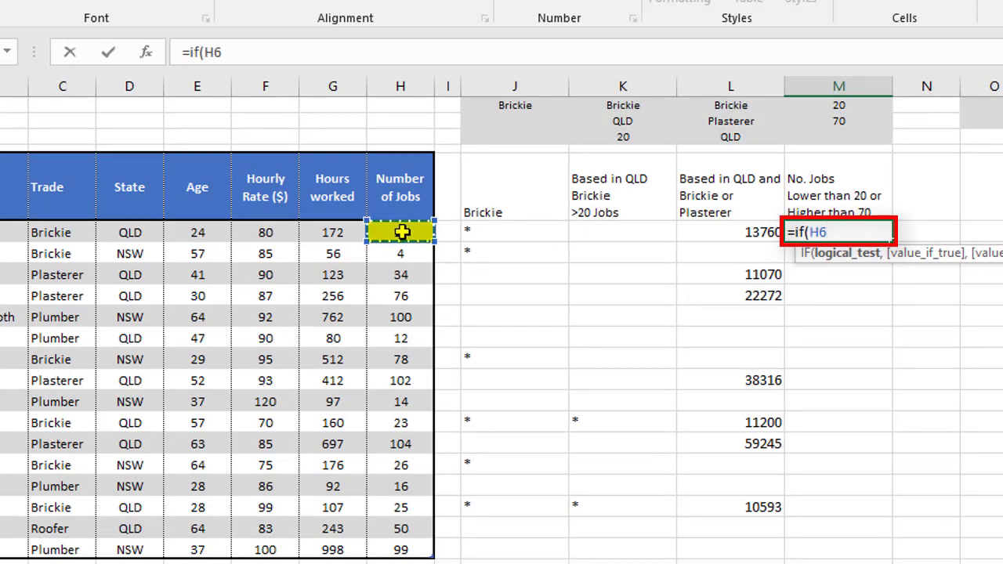
pyautogui.write('<')
pyautogui.click(870, 107)
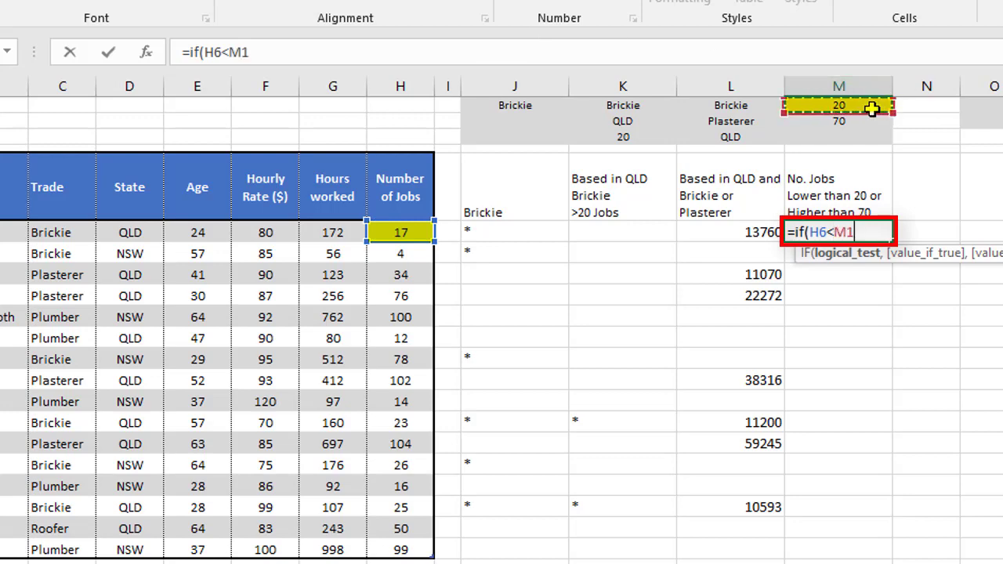
pyautogui.press('F4')
pyautogui.write(', "L')
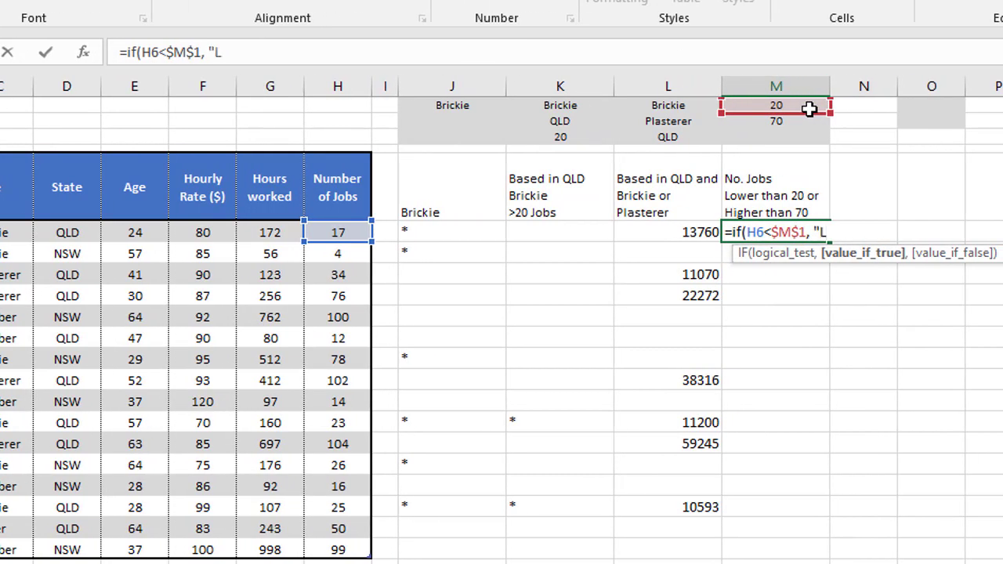
pyautogui.write('",')
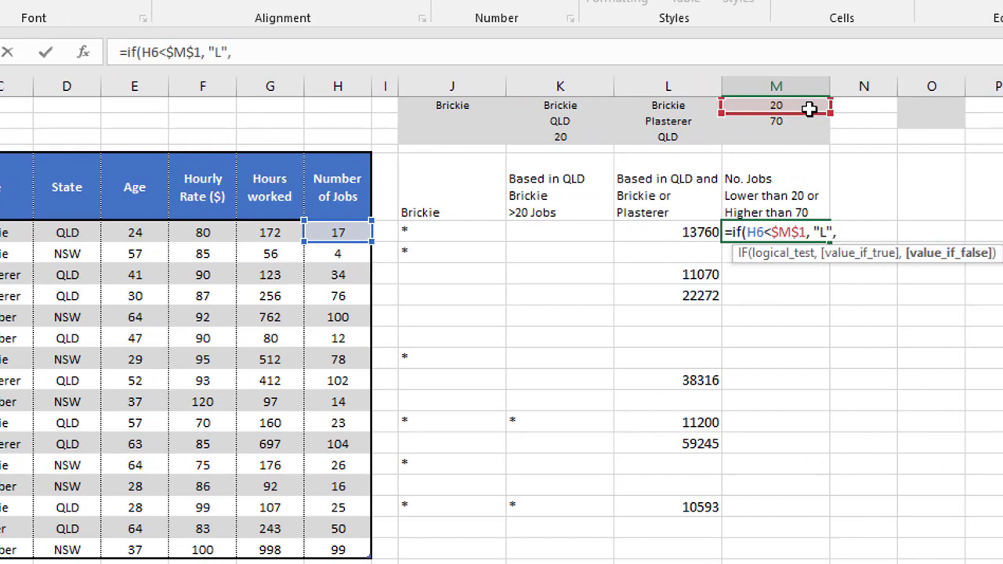
# Nest a second IF as the value if false in M6, testing H6>$M$2 with M2 as an absolute reference
pyautogui.write(' if(')
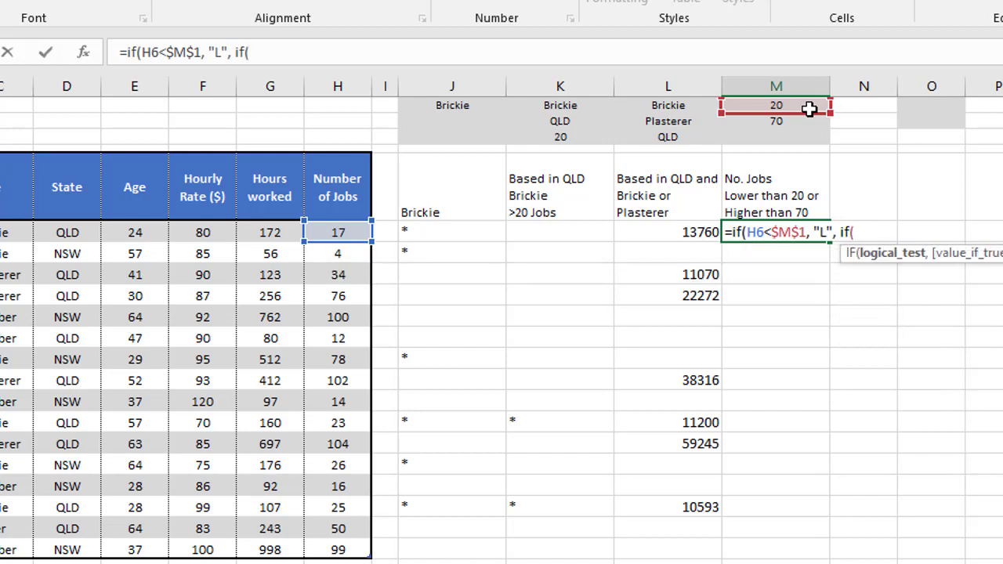
pyautogui.click(337, 232)
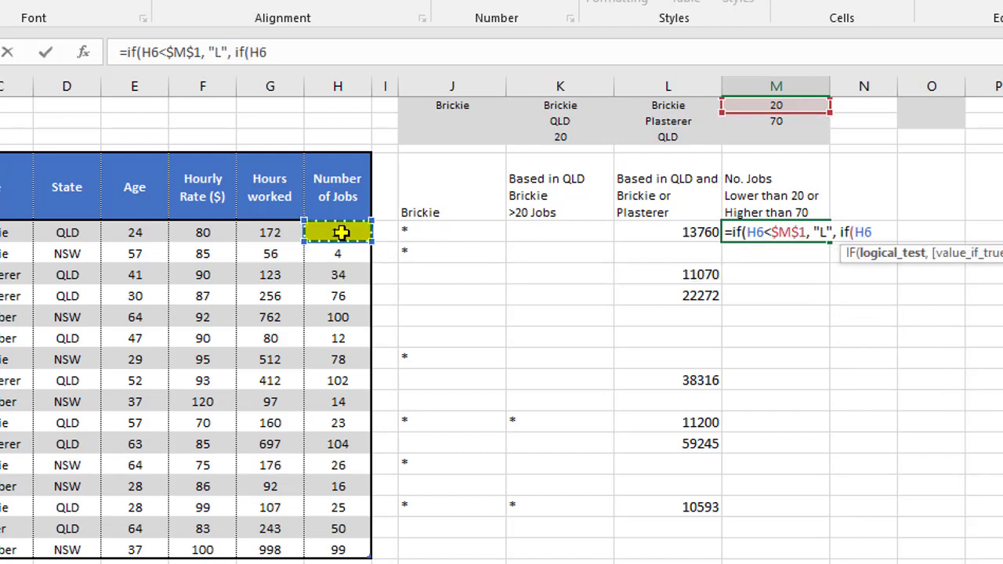
pyautogui.write('>')
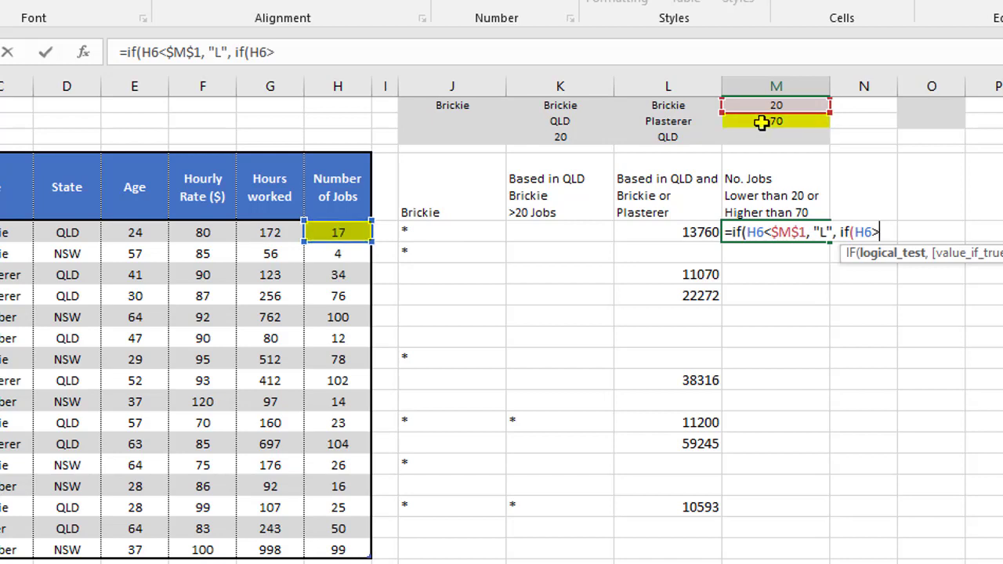
pyautogui.click(773, 119)
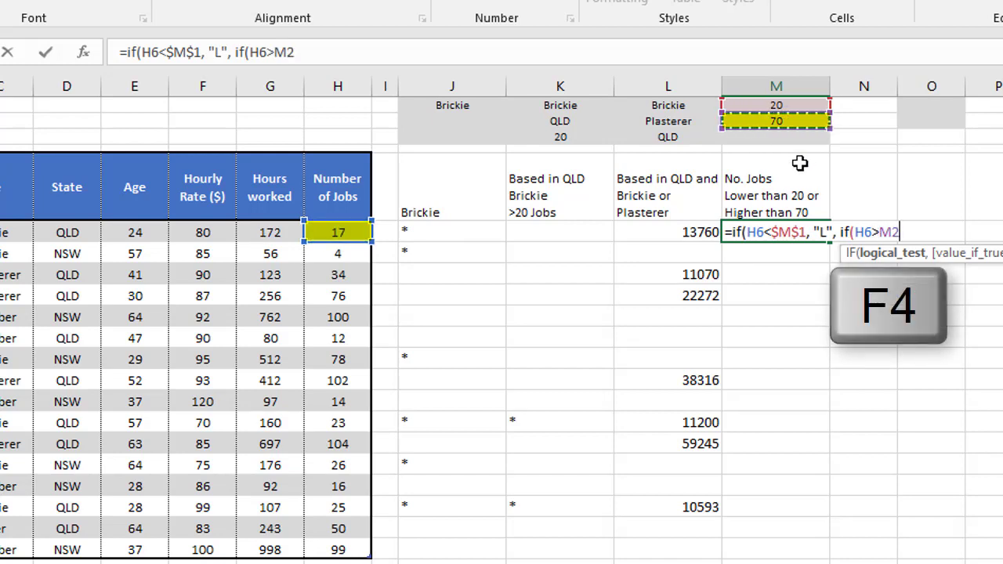
pyautogui.press('F4')
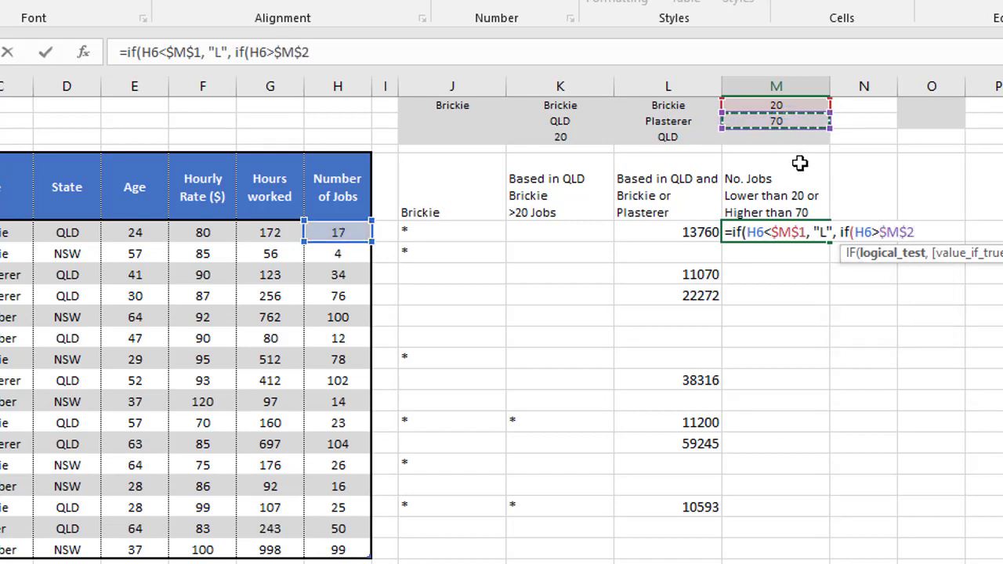
pyautogui.write(',')
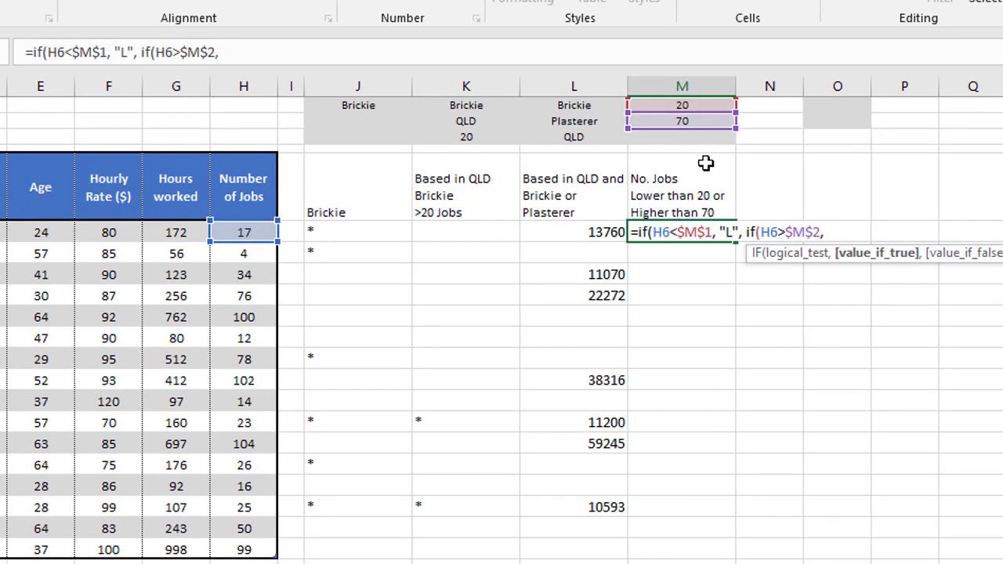
# Return "H" if true and "" if false in the nested IF, close both IFs, and fill M6 down to M21
pyautogui.write(' "H", ""')
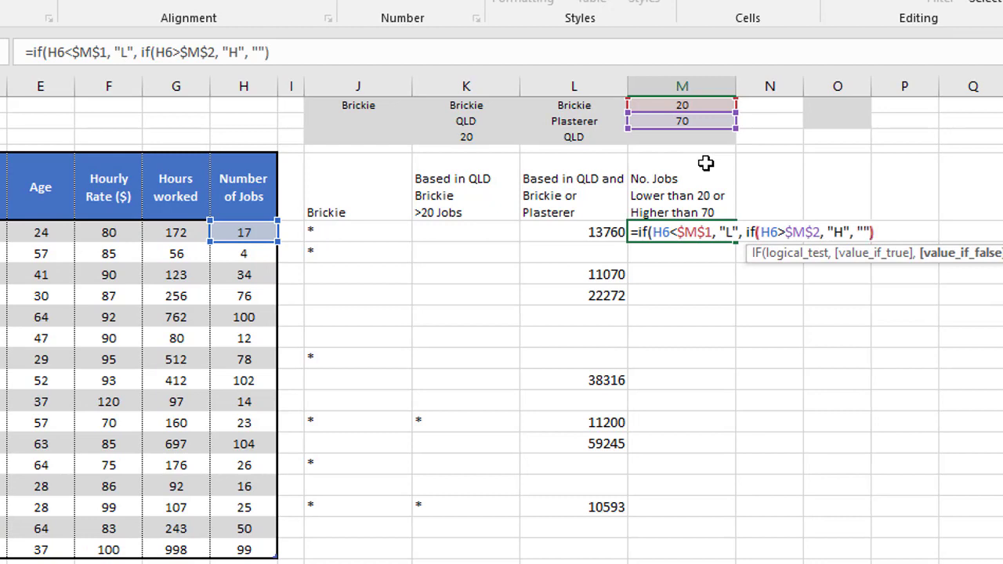
pyautogui.write(')')
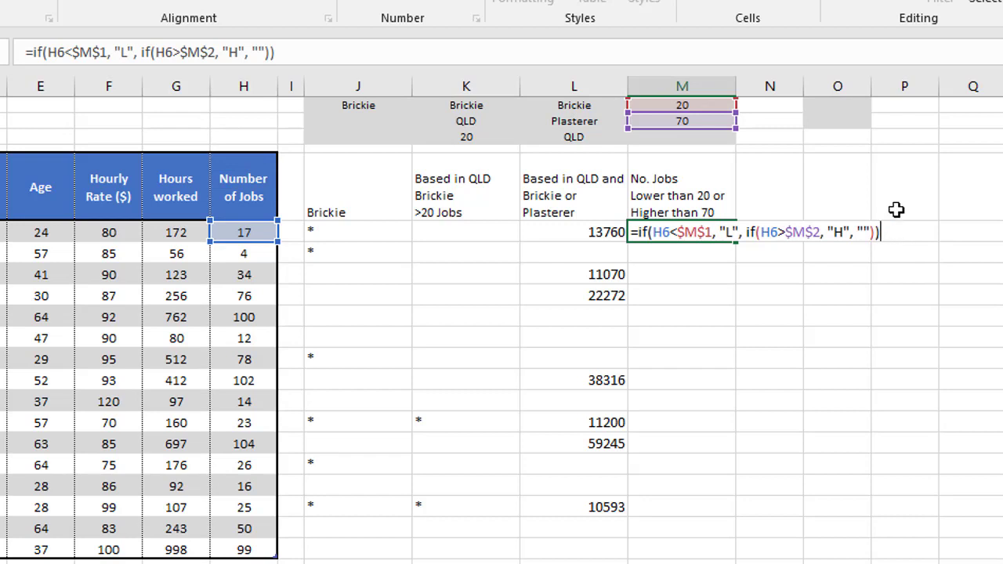
pyautogui.press('Return')
pyautogui.click(703, 228)
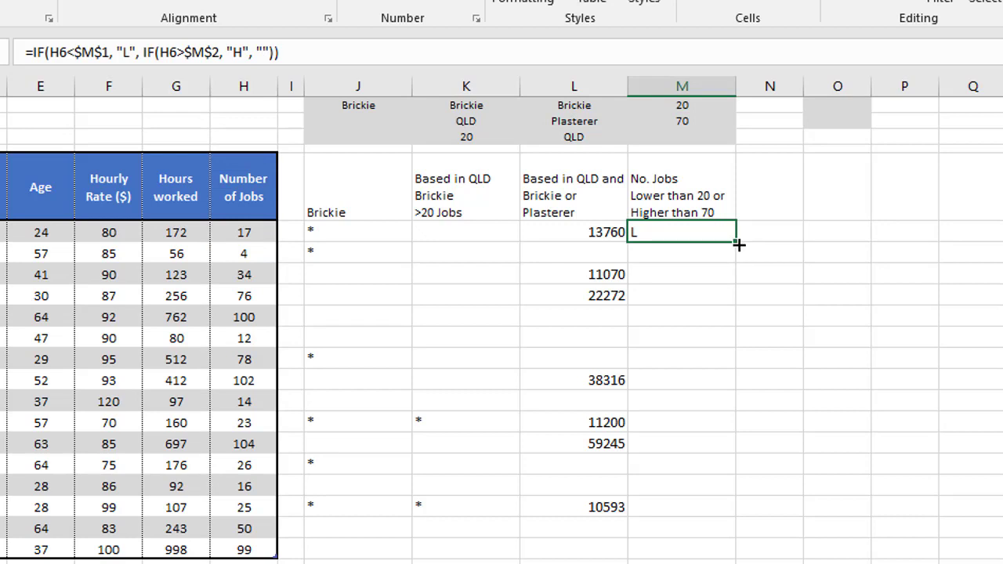
pyautogui.moveTo(737, 245); pyautogui.dragTo(718, 549)
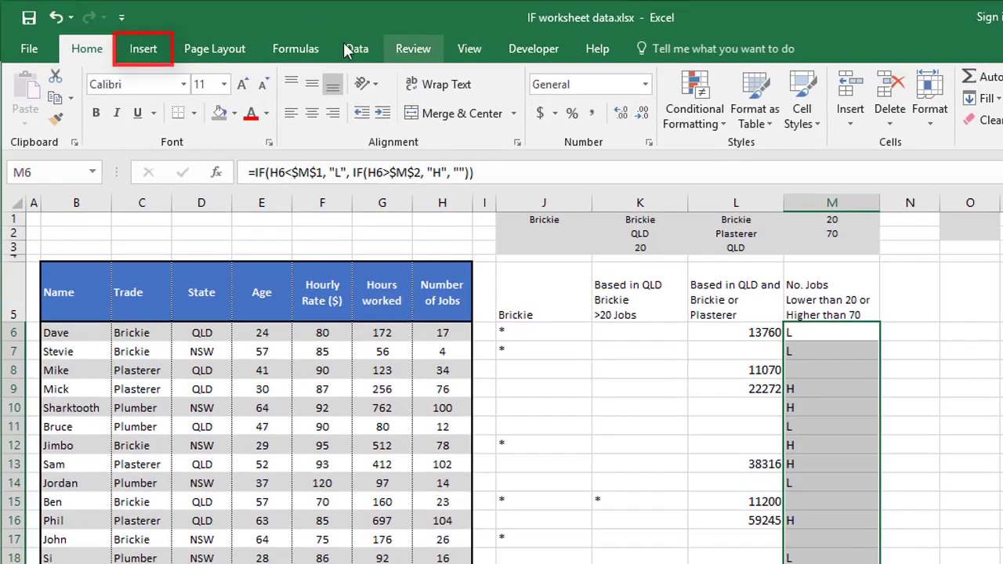
# Select cell O1 and open the Symbol dialog for inserting a special character
pyautogui.click(144, 50)
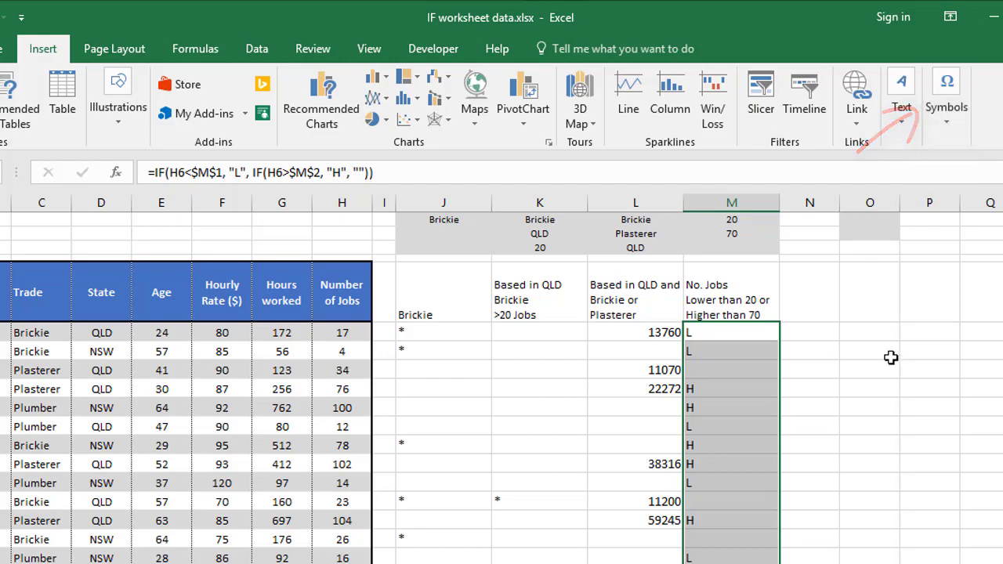
pyautogui.click(865, 220)
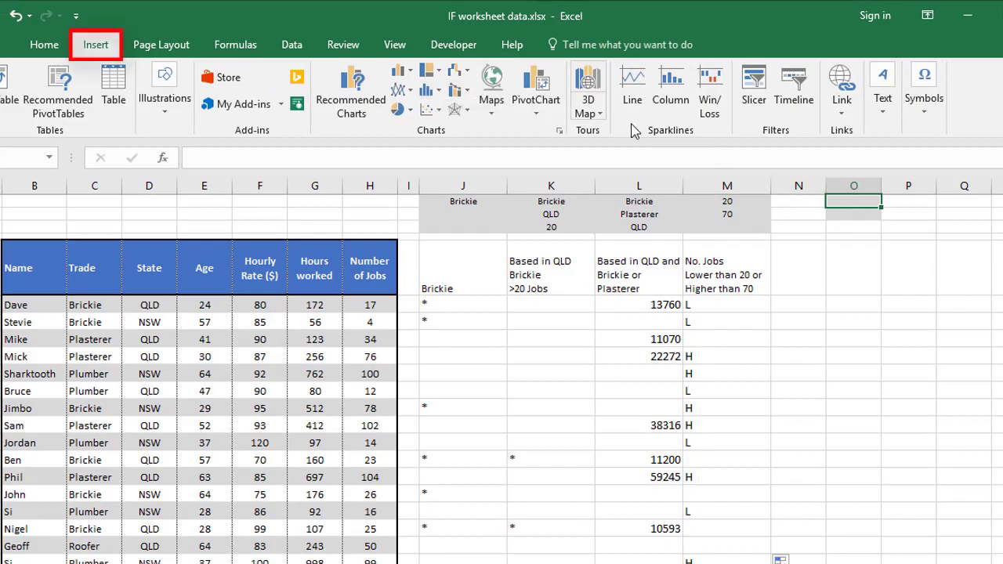
pyautogui.click(922, 114)
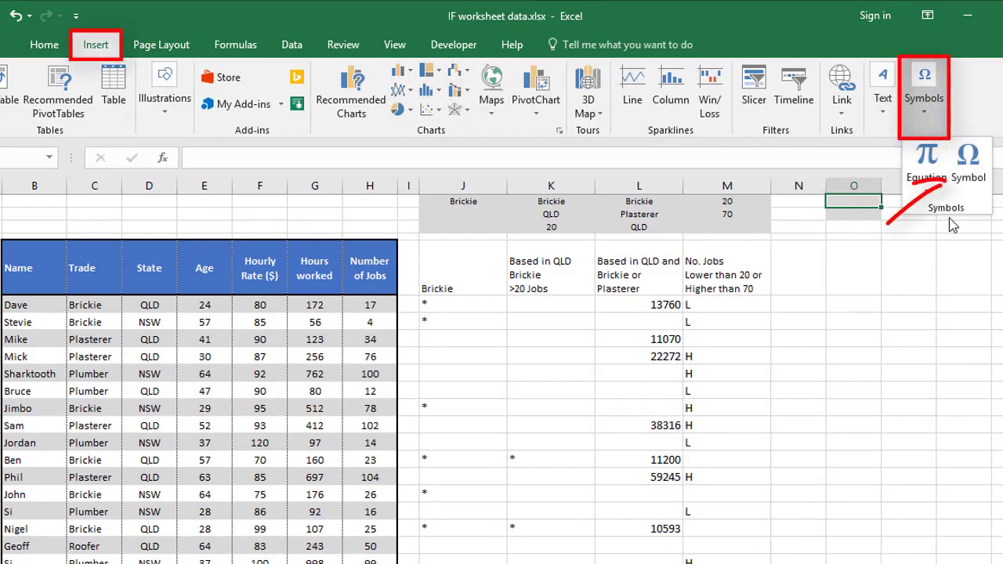
pyautogui.click(969, 169)
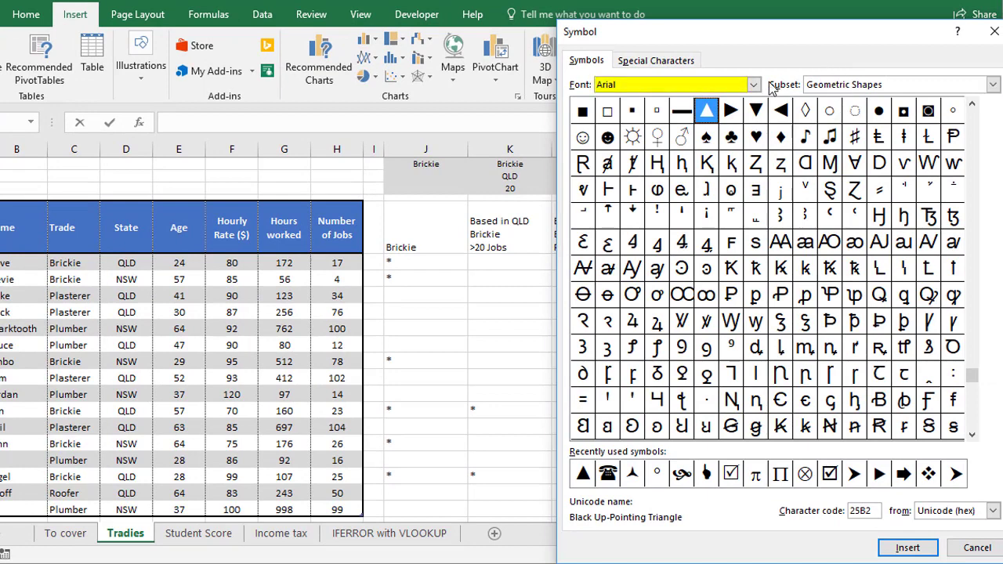
# Switch the symbol font to Wingdings 3 to view its arrows and triangles
pyautogui.click(753, 85)
pyautogui.moveTo(752, 119); pyautogui.dragTo(753, 180)
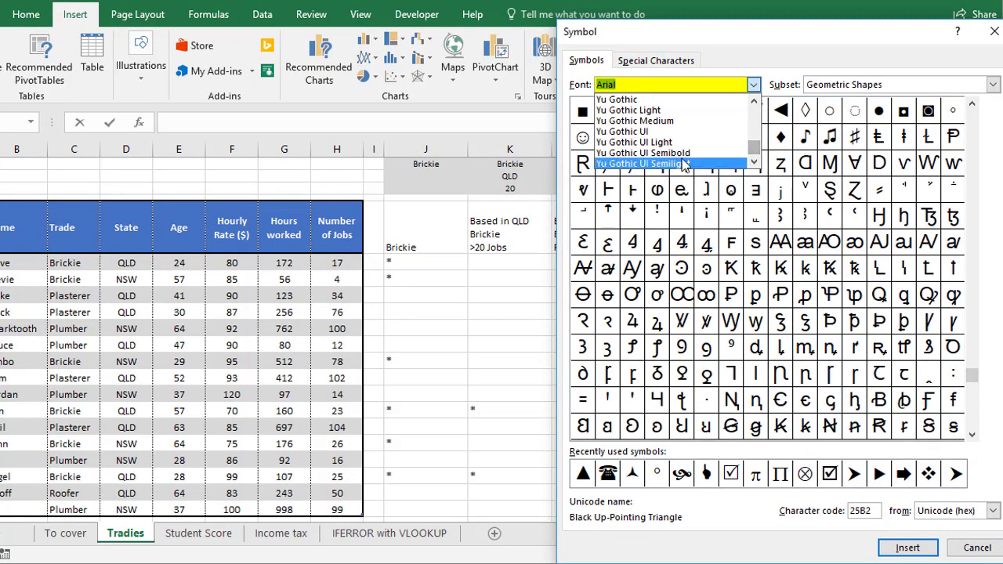
pyautogui.click(754, 98)
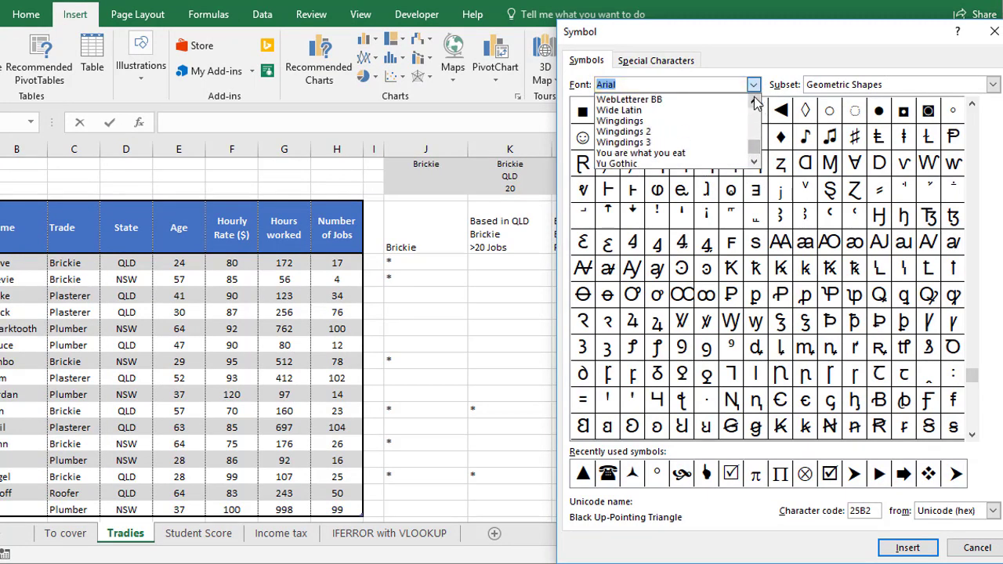
pyautogui.click(644, 141)
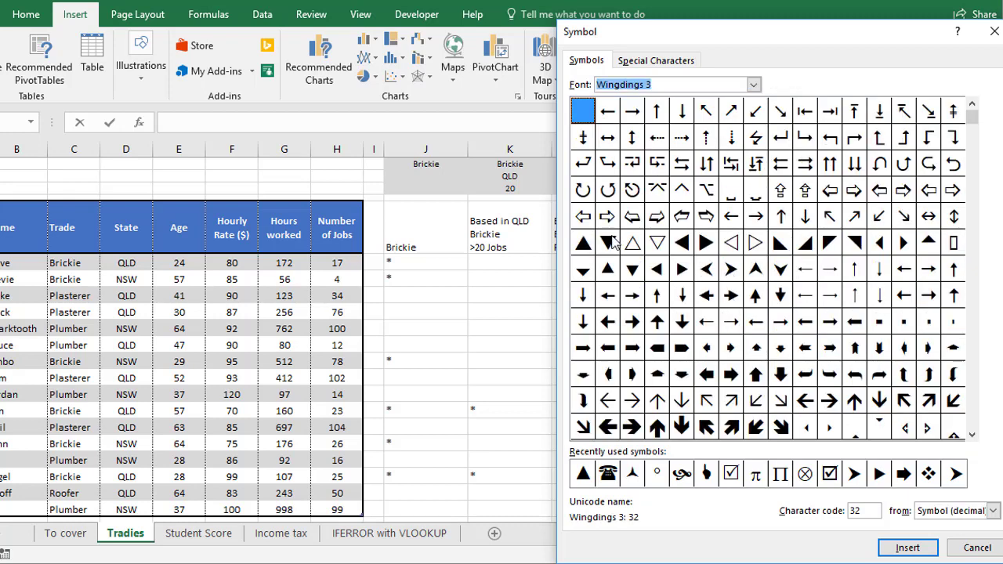
# Set the symbol font to Arial and go to the Arrows subset
pyautogui.click(753, 84)
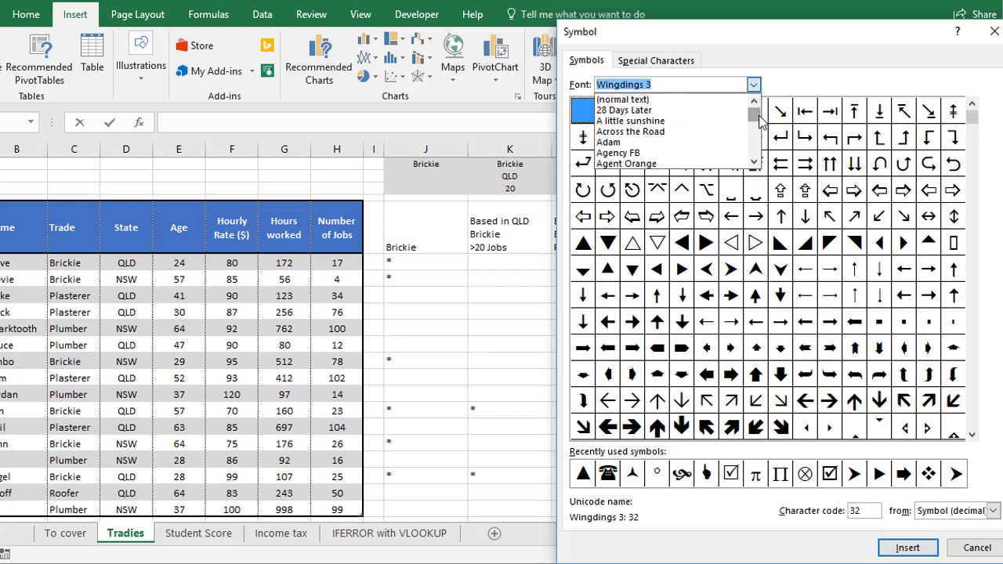
pyautogui.scroll(-3, 752, 163)
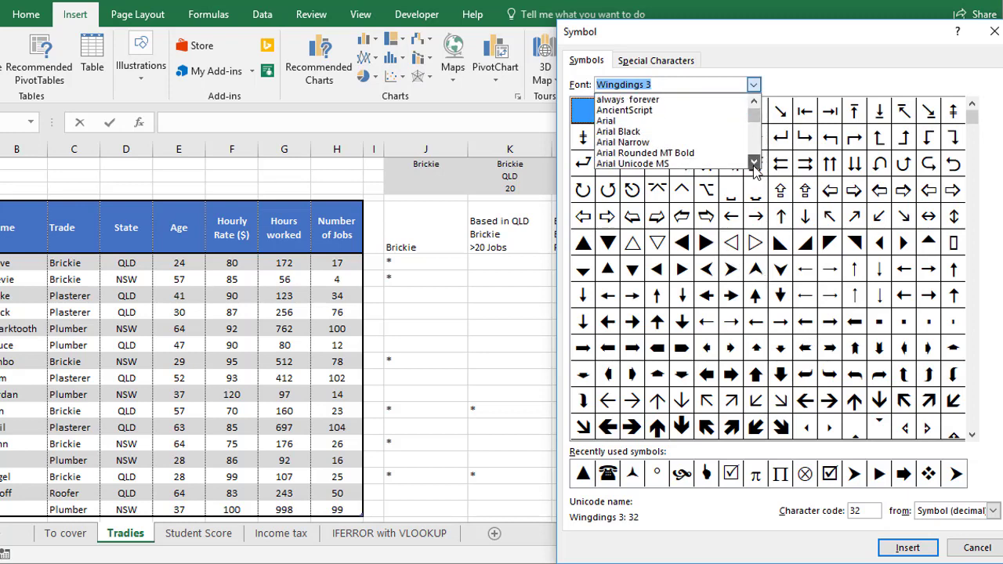
pyautogui.click(638, 118)
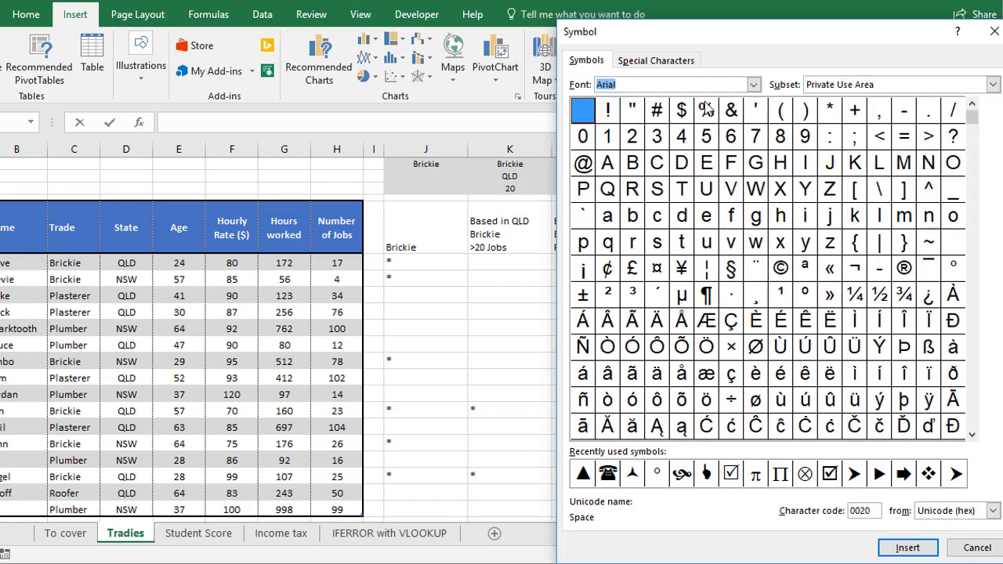
pyautogui.click(993, 85)
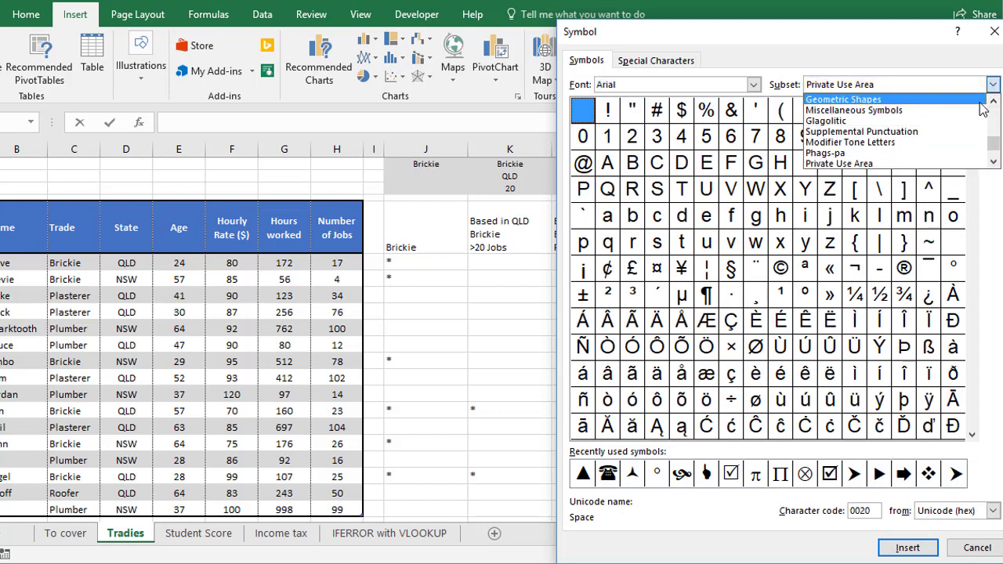
pyautogui.click(993, 102)
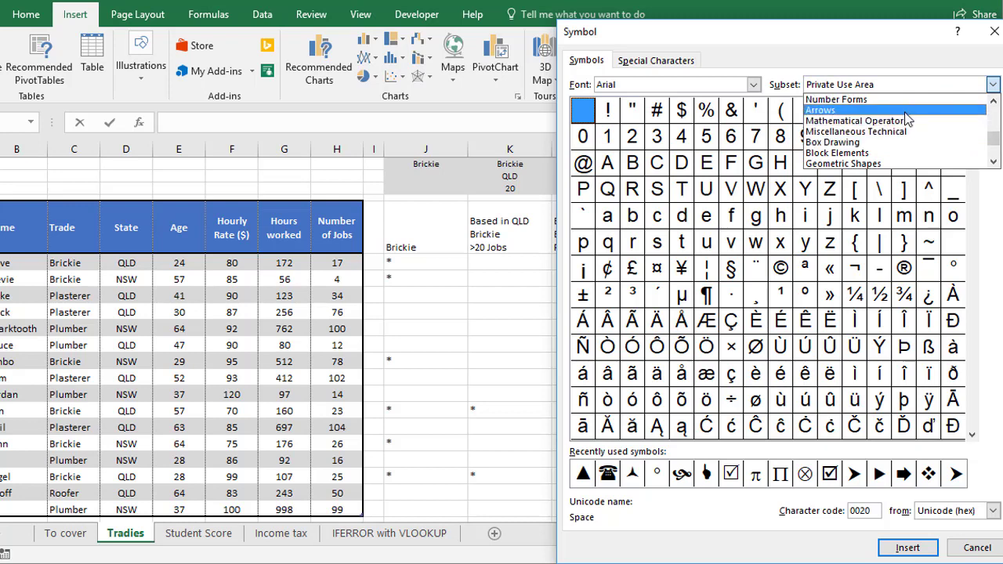
pyautogui.click(904, 111)
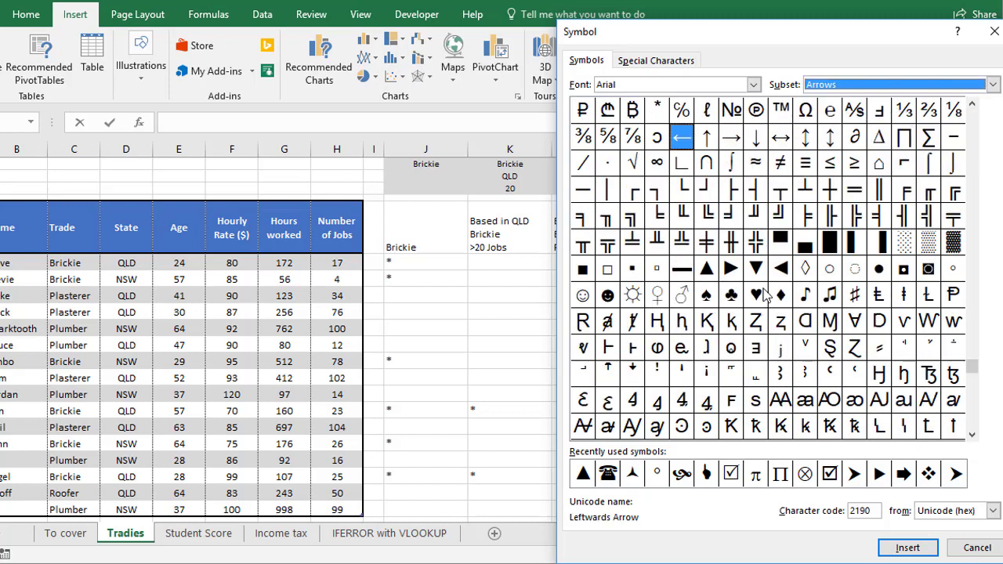
# Insert the Black Up-Pointing Triangle symbol (25B2) into O1, close the symbol dialog and confirm the entry
pyautogui.click(708, 141)
pyautogui.click(733, 142)
pyautogui.click(757, 142)
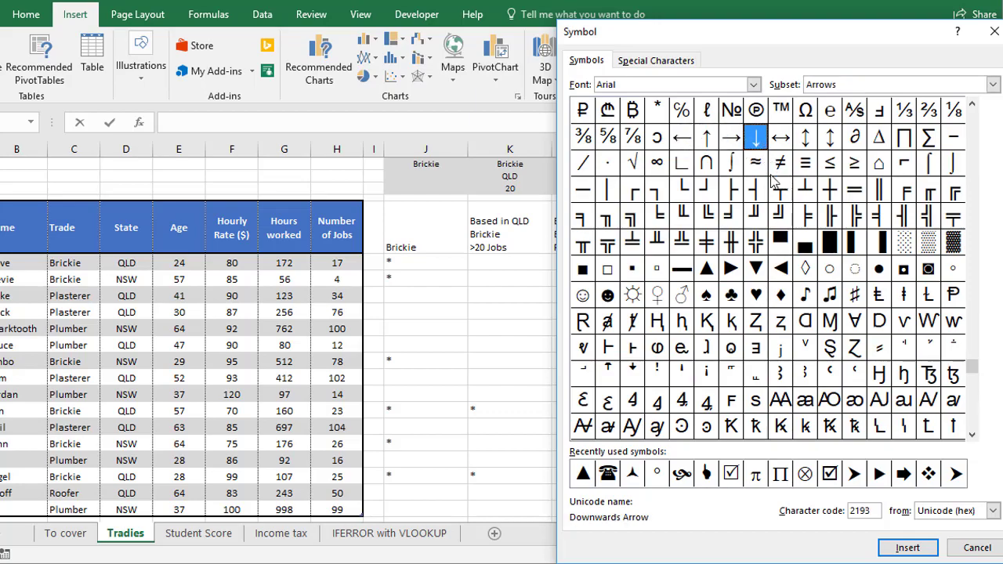
pyautogui.click(706, 268)
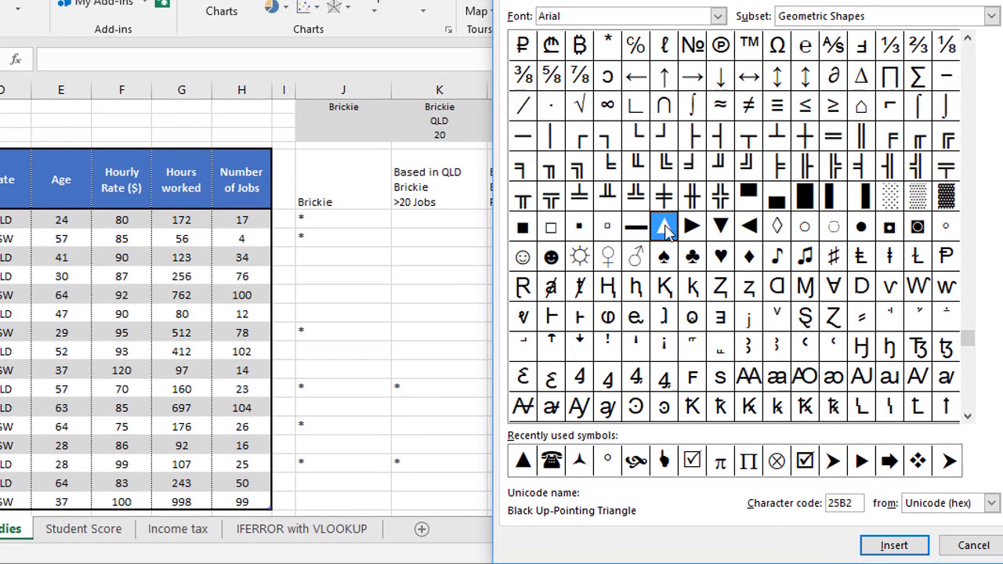
pyautogui.click(720, 227)
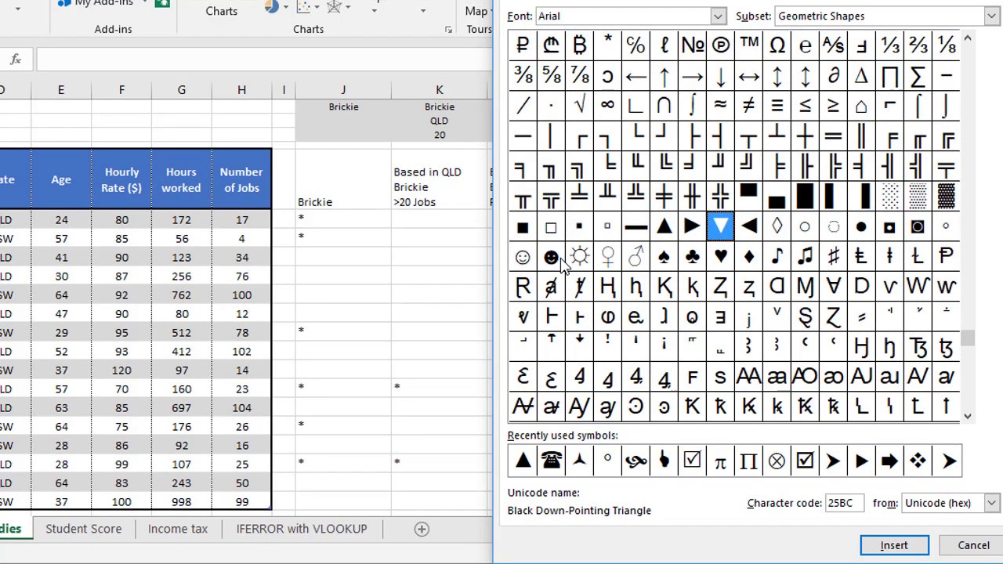
pyautogui.click(664, 229)
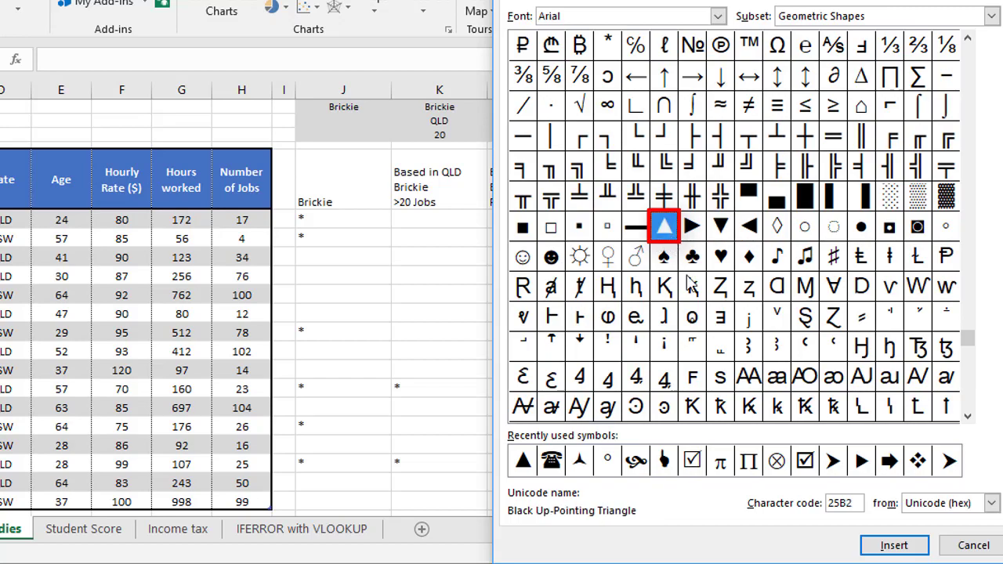
pyautogui.click(909, 547)
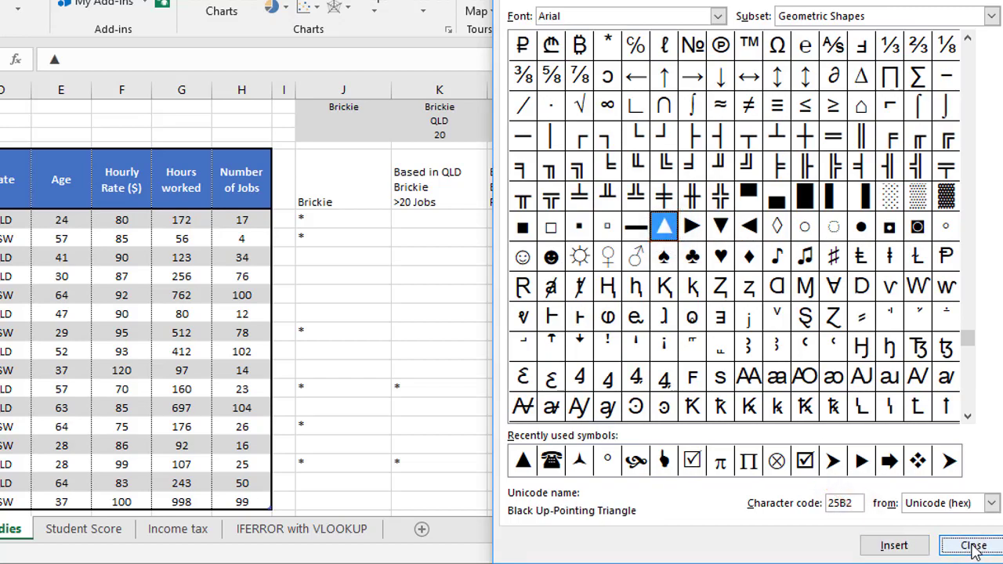
pyautogui.click(976, 549)
pyautogui.press('Return')
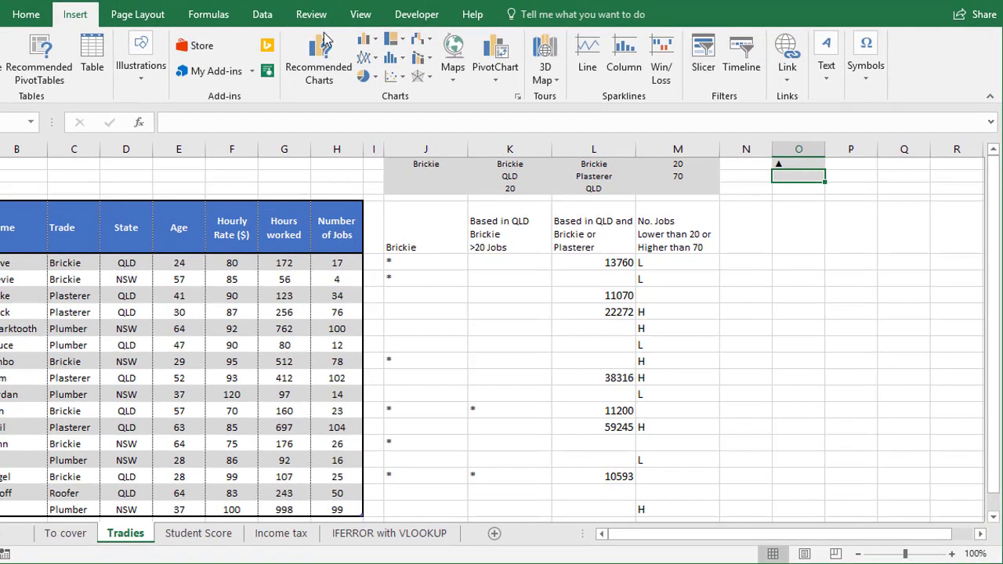
# Insert the Black Down-Pointing Triangle symbol (25BC) from the Arial font into O2 and close the symbol dialog
pyautogui.click(826, 67)
pyautogui.click(907, 58)
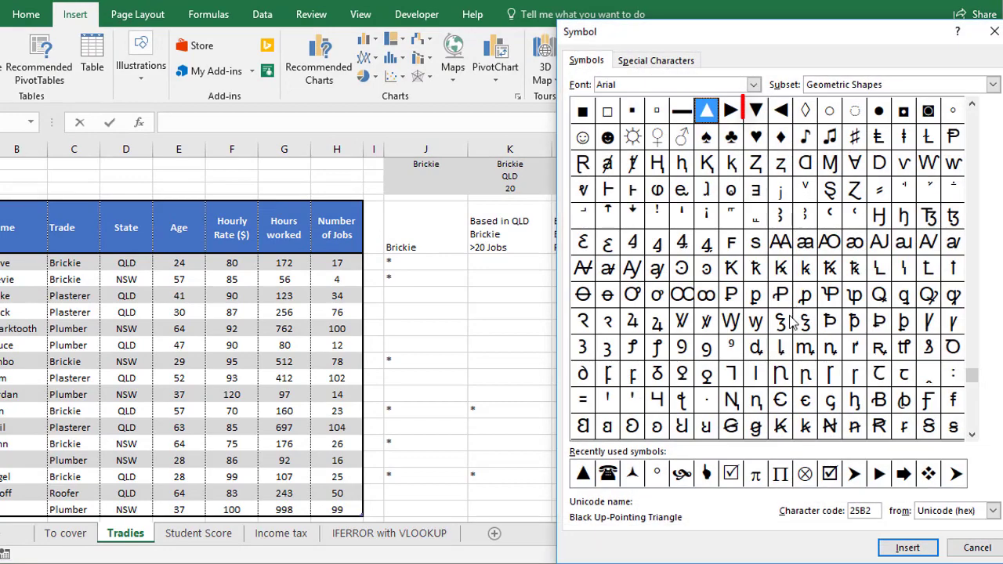
pyautogui.click(756, 111)
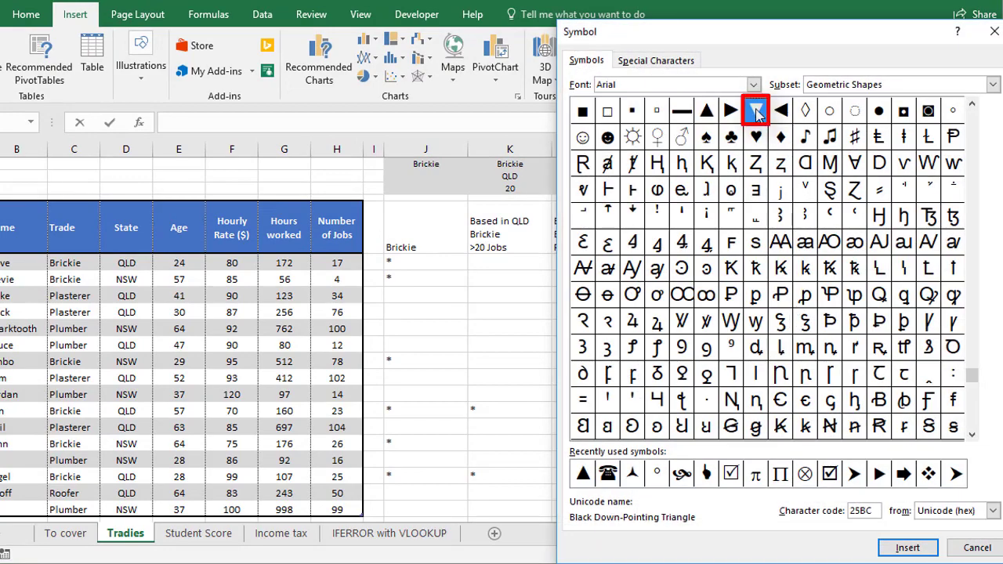
pyautogui.click(905, 547)
pyautogui.click(976, 547)
# Replace the "L" result in the M6 formula with the absolute reference $O$2
pyautogui.click(715, 264)
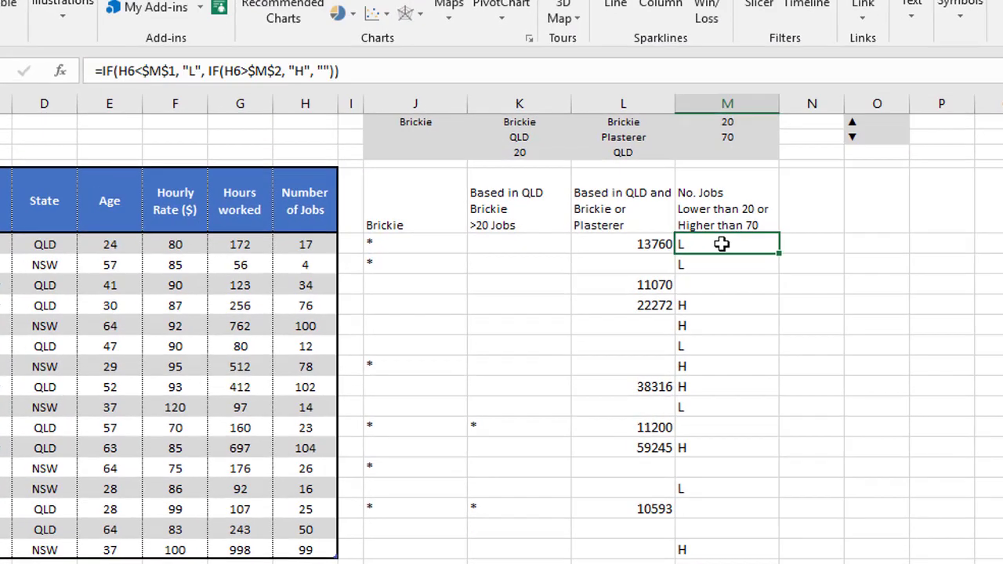
pyautogui.click(200, 71)
pyautogui.press('BackSpace')
pyautogui.press('BackSpace')
pyautogui.press('BackSpace')
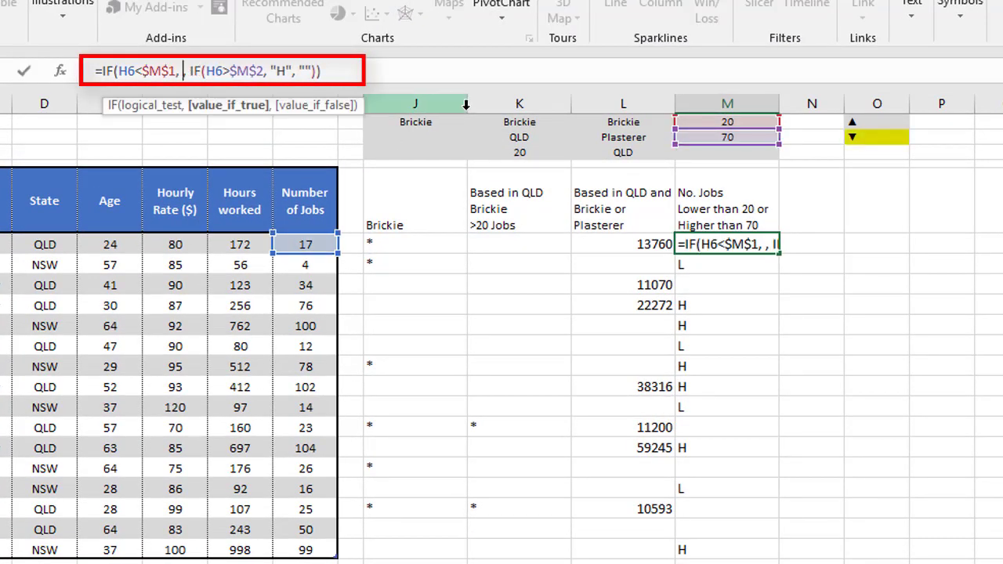
pyautogui.click(862, 136)
pyautogui.press('F4')
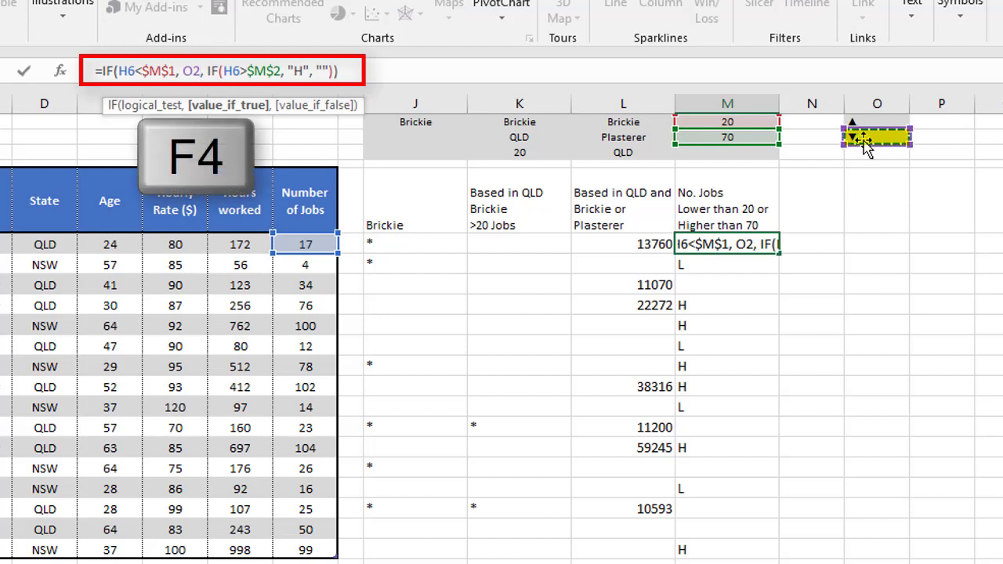
# Replace the "H" result in the M6 formula with the absolute reference $O$1 and confirm the formula
pyautogui.click(318, 70)
pyautogui.press('BackSpace')
pyautogui.press('Delete')
pyautogui.press('BackSpace')
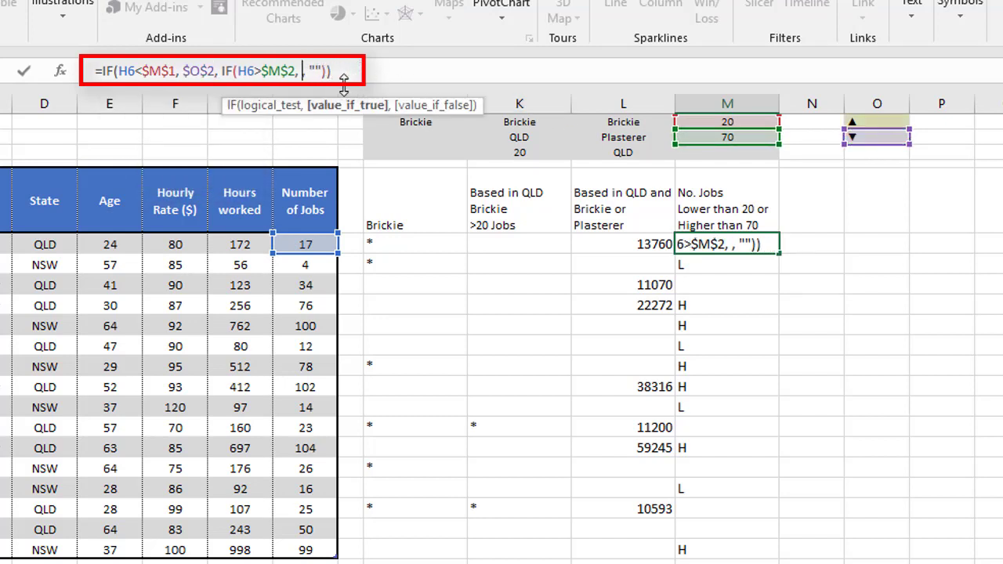
pyautogui.click(877, 122)
pyautogui.press('F4')
pyautogui.press('Return')
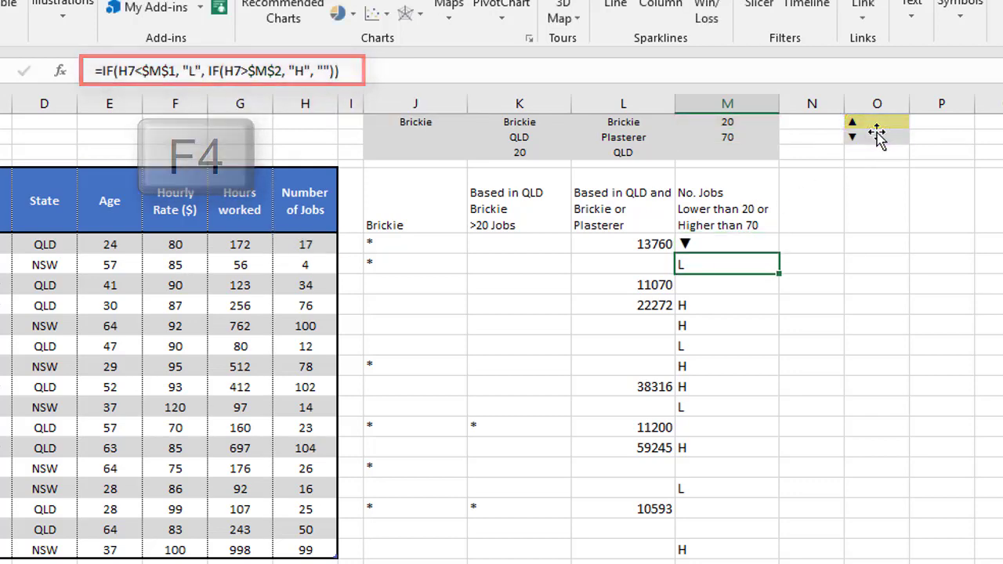
# Fill the M6 formula down the No. Jobs column to the last tradie row
pyautogui.click(733, 244)
pyautogui.moveTo(778, 254); pyautogui.dragTo(774, 441)
pyautogui.scroll(2, 889, 368)
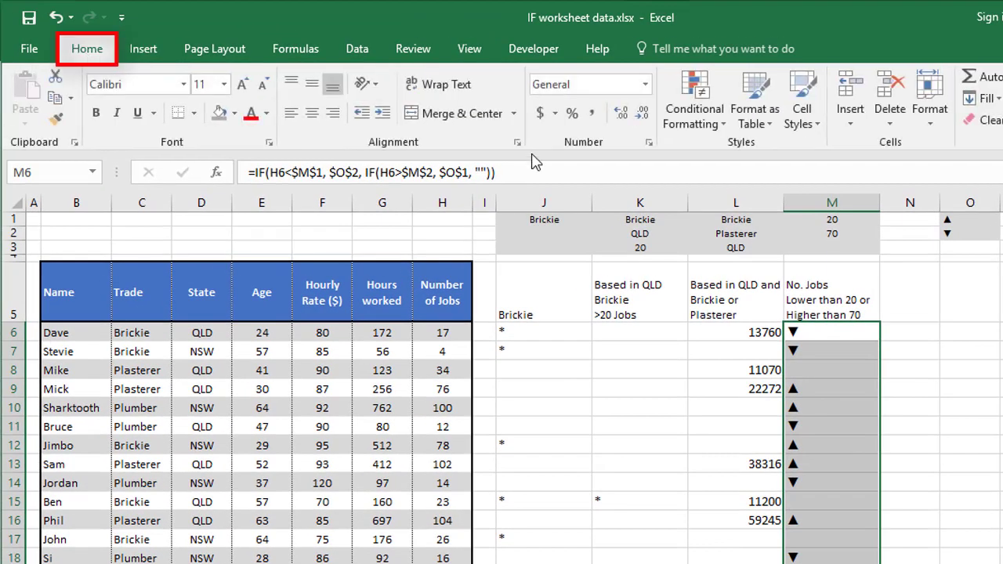
# Create a conditional formatting rule for the selected No. Jobs results that formats only cells with a value equal to =$O$1
pyautogui.click(700, 107)
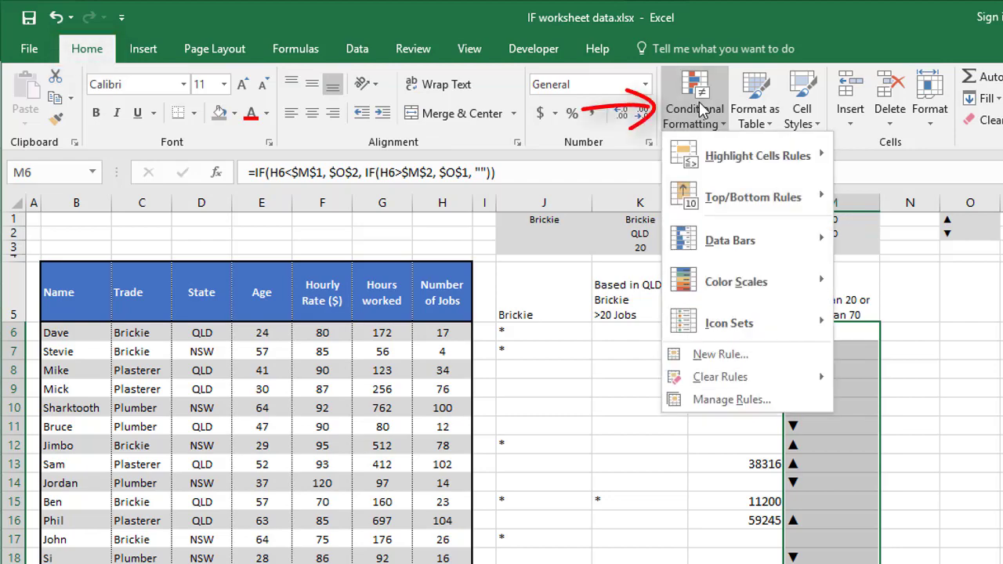
pyautogui.click(705, 354)
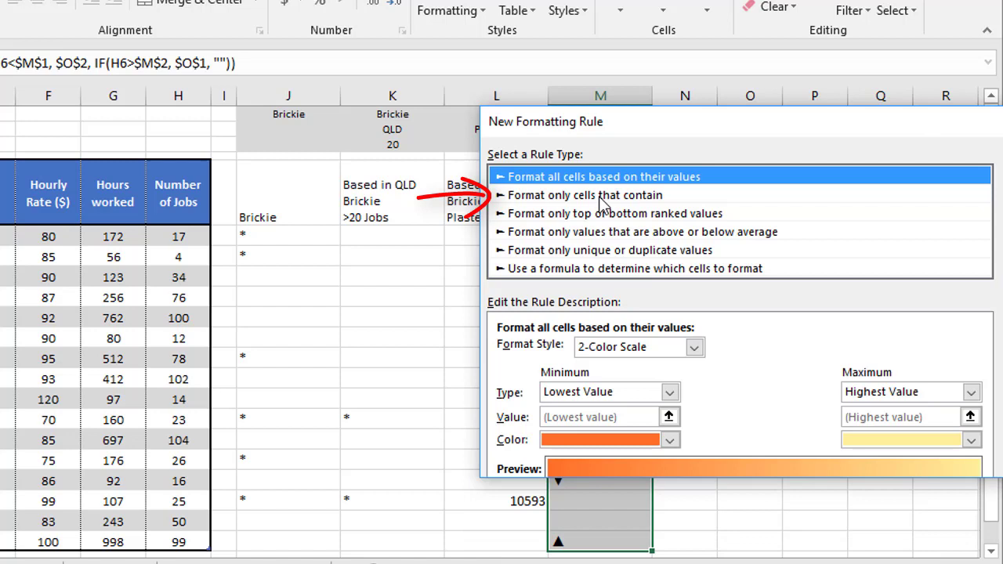
pyautogui.click(632, 205)
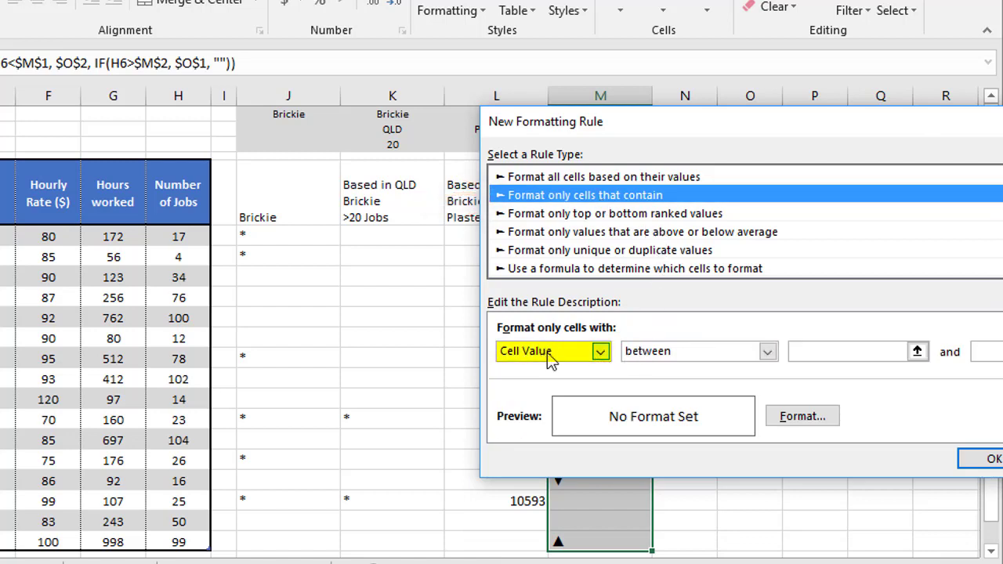
pyautogui.click(728, 356)
pyautogui.click(766, 398)
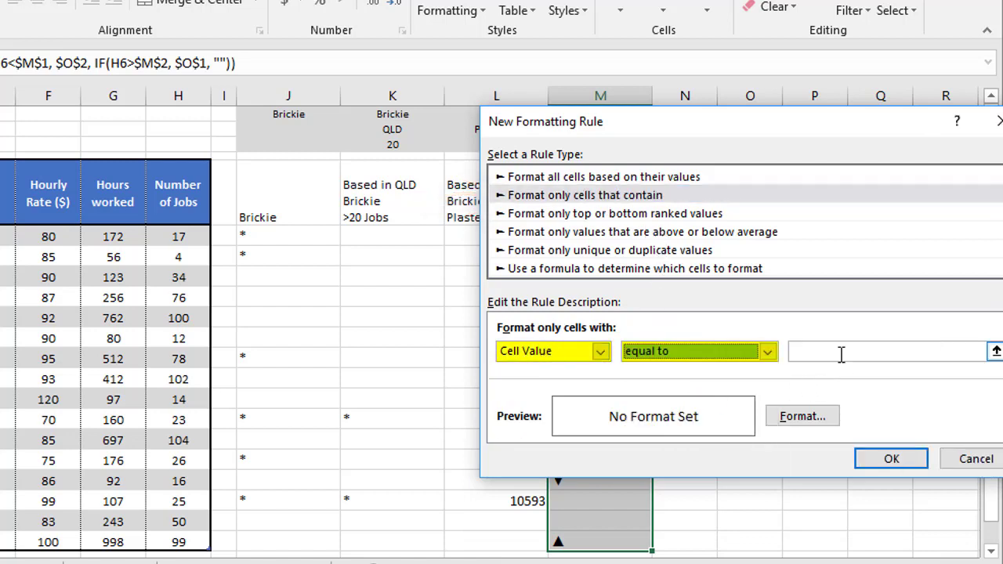
pyautogui.click(840, 354)
pyautogui.moveTo(674, 124); pyautogui.dragTo(600, 190)
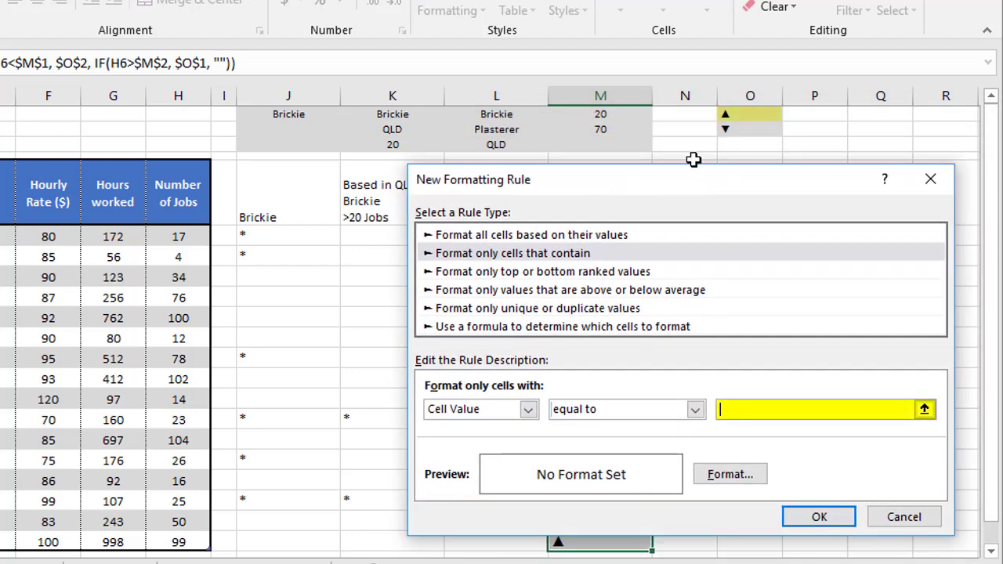
pyautogui.click(748, 115)
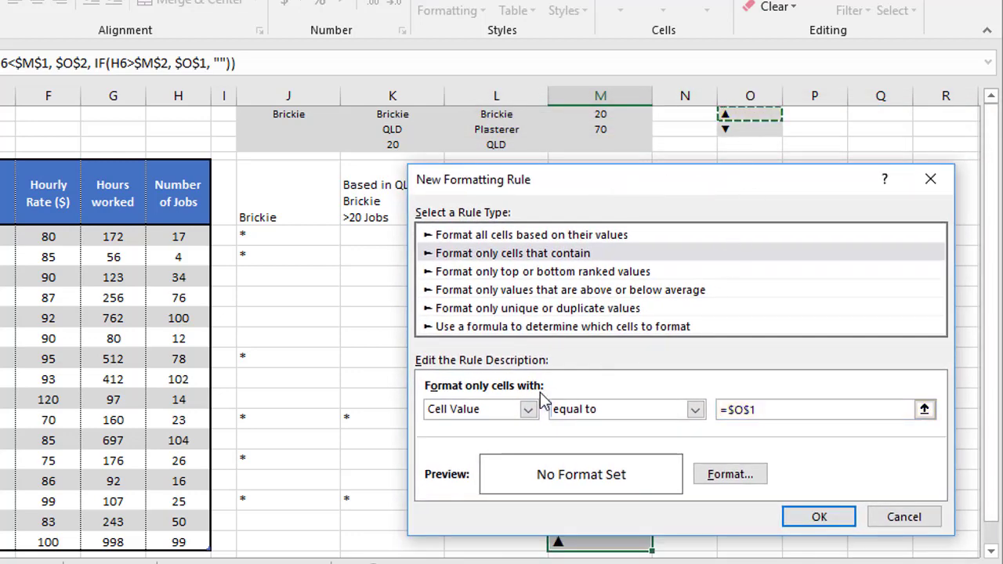
# Give the $O$1 rule a dark blue font color and apply the rule
pyautogui.click(730, 475)
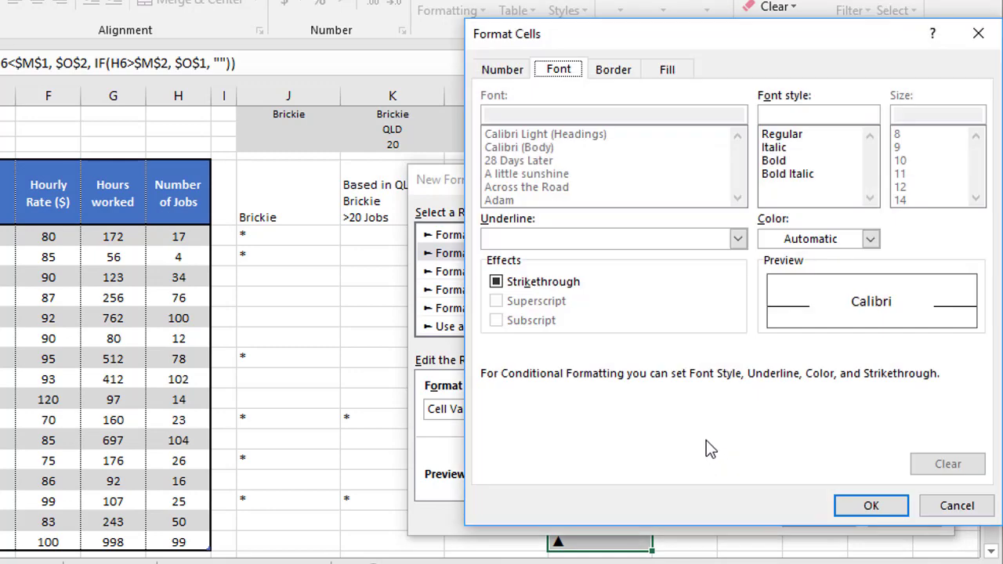
pyautogui.click(870, 239)
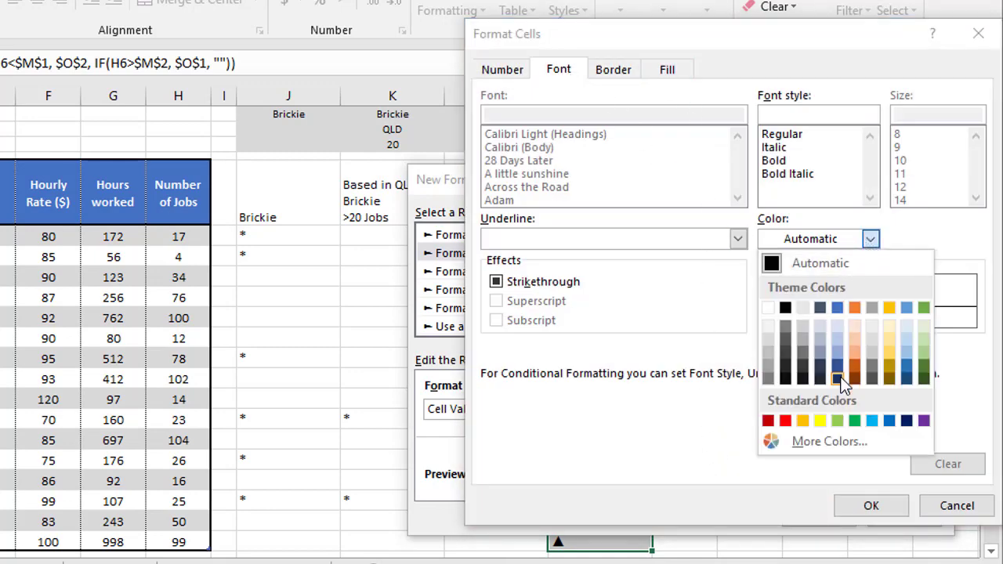
pyautogui.click(838, 379)
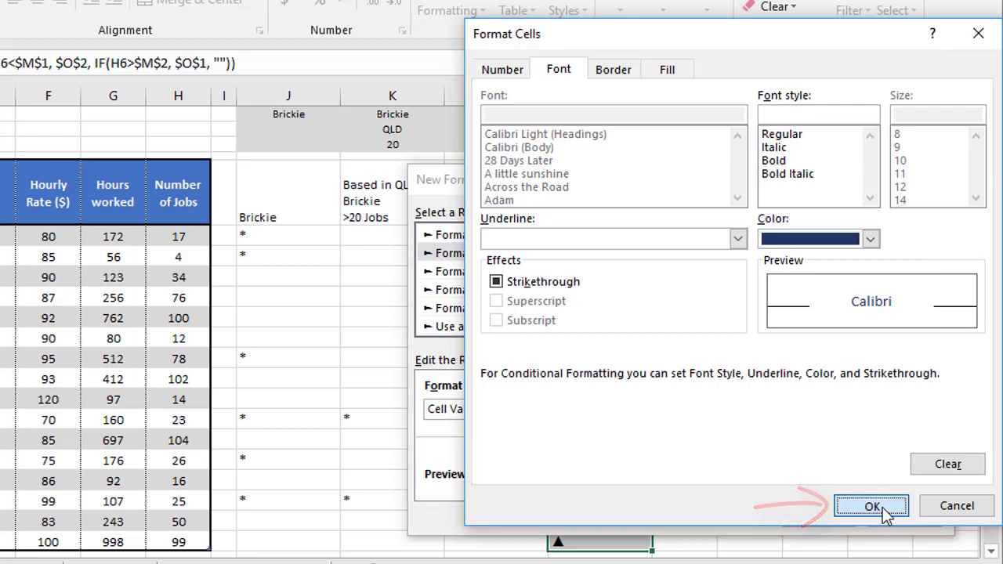
pyautogui.click(884, 511)
pyautogui.click(819, 516)
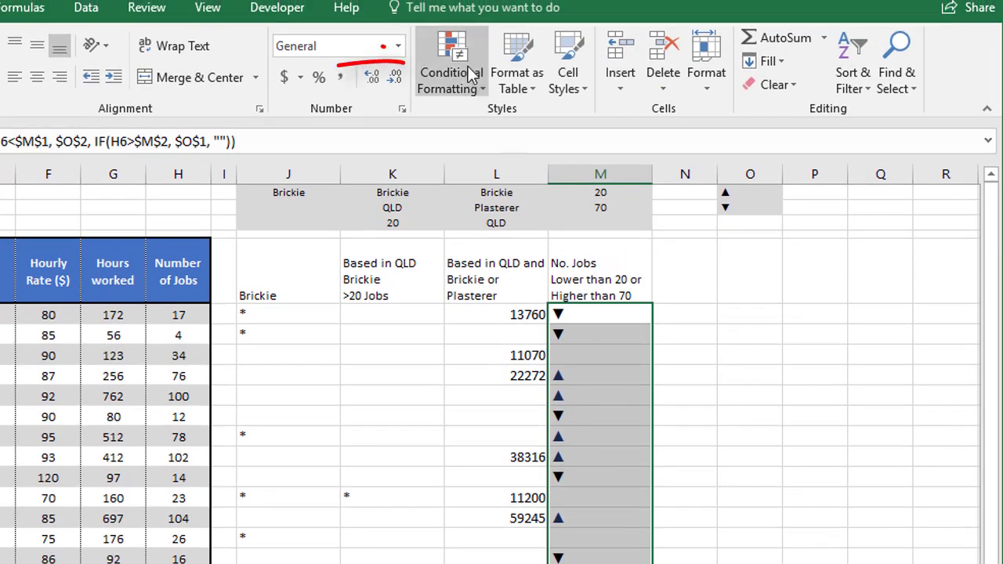
# Create a second conditional formatting rule for the same cells that formats only cells with a value equal to =$O$2
pyautogui.click(445, 55)
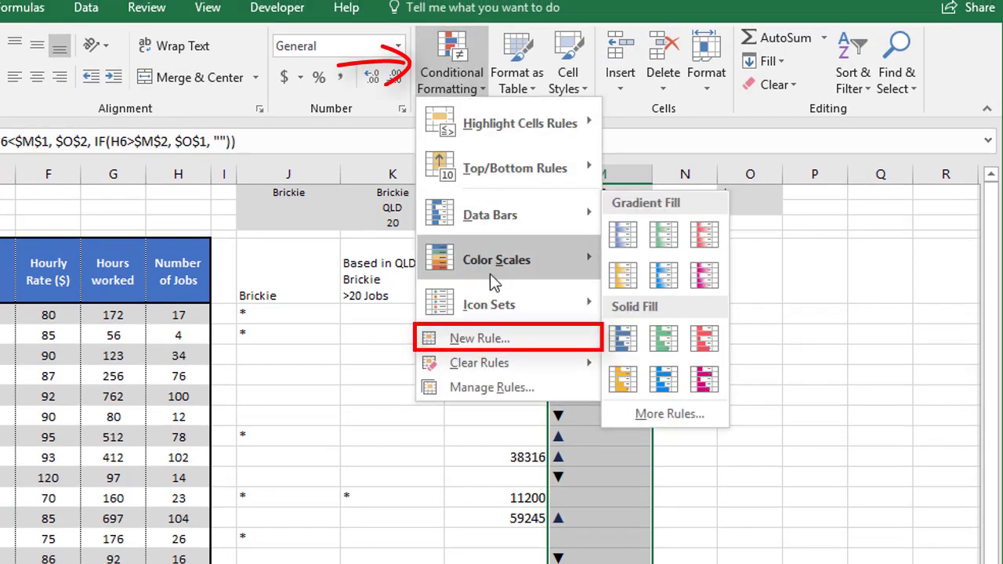
pyautogui.click(484, 337)
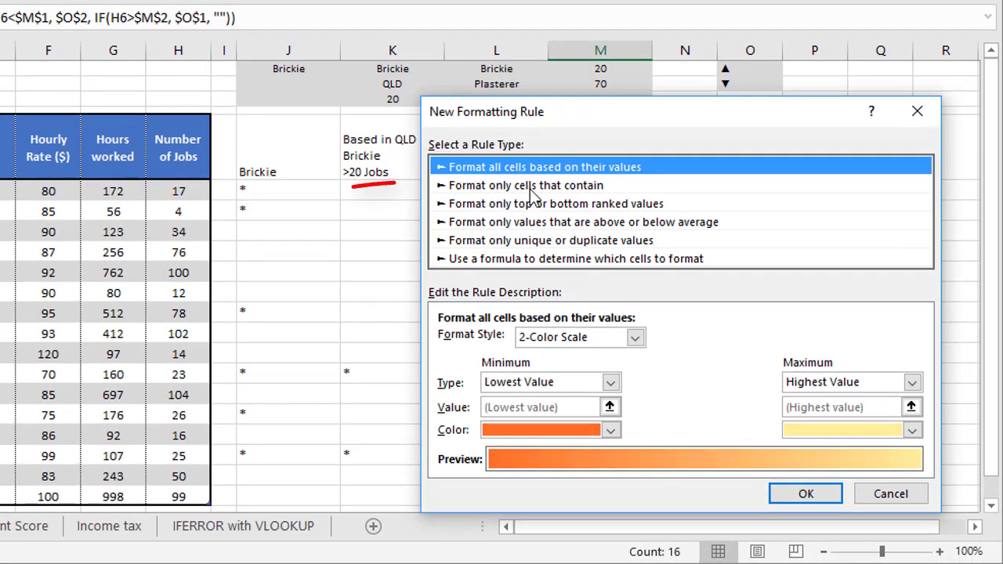
pyautogui.click(530, 307)
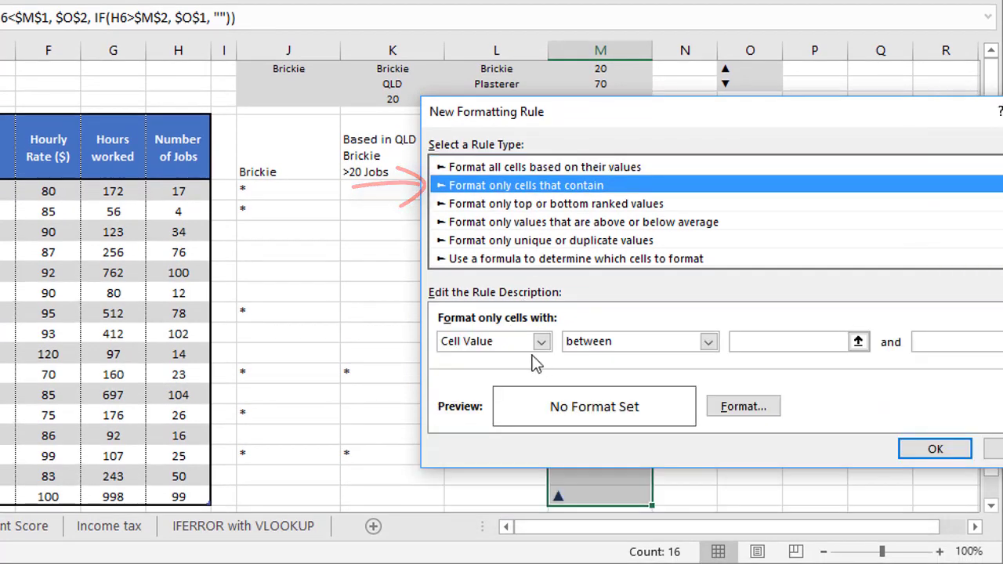
pyautogui.click(626, 341)
pyautogui.click(617, 389)
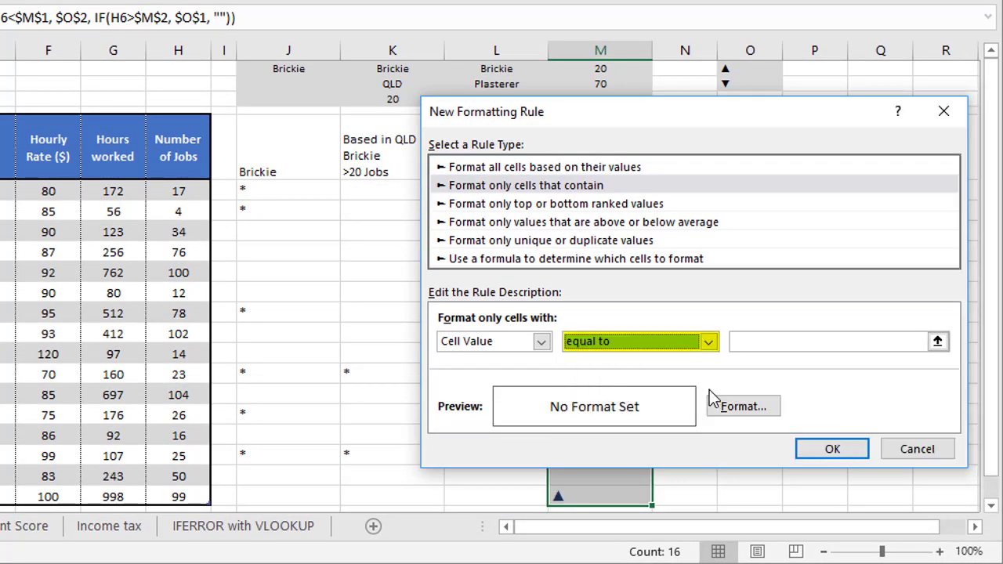
pyautogui.click(795, 342)
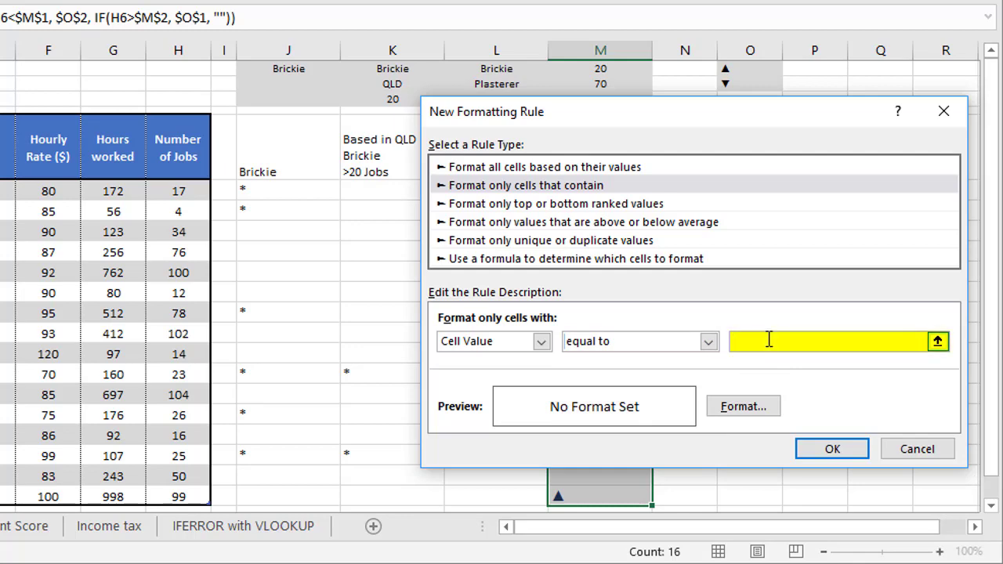
pyautogui.click(741, 83)
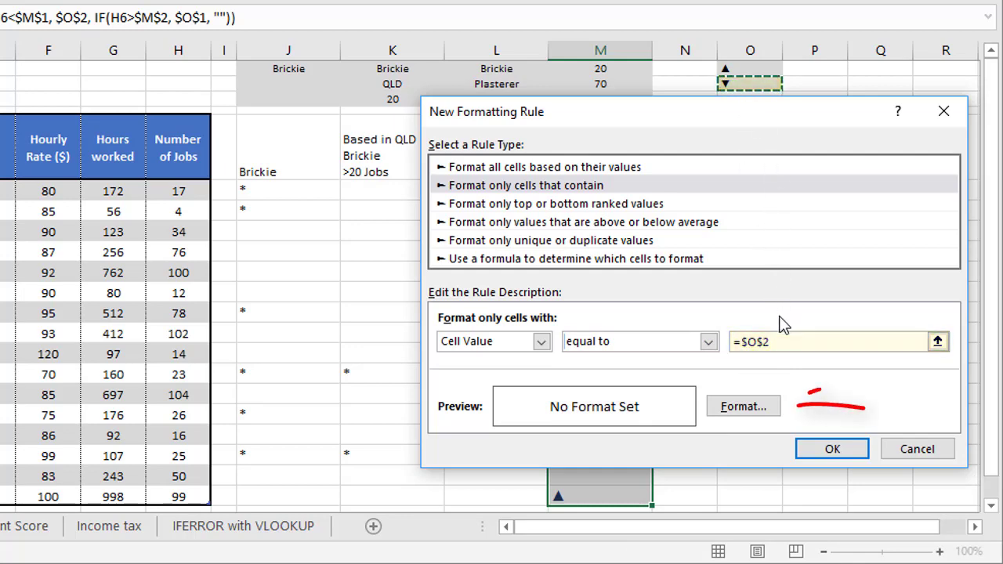
# Give the $O$2 rule a red font color and apply the rule
pyautogui.click(750, 408)
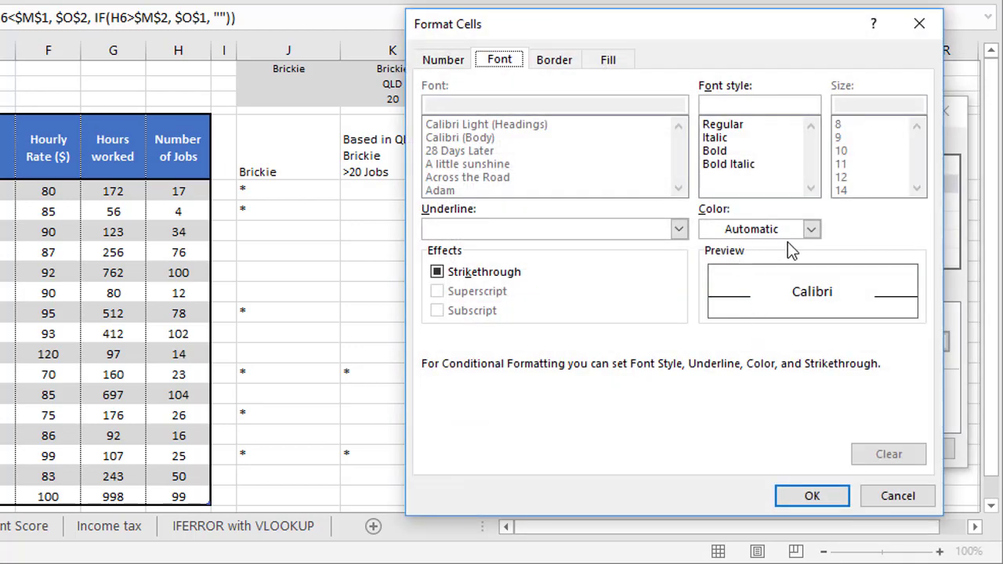
pyautogui.click(811, 229)
pyautogui.click(727, 411)
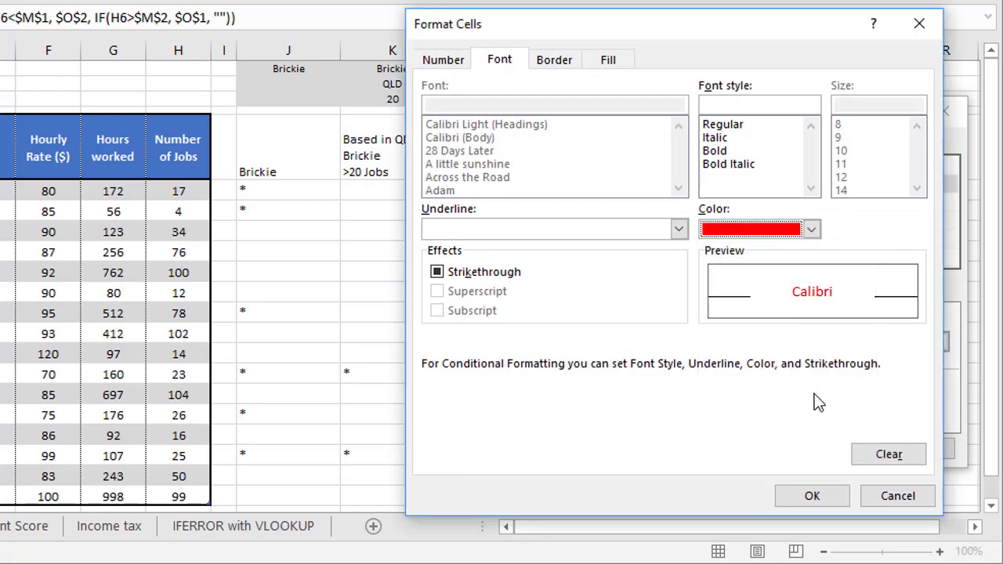
pyautogui.click(815, 495)
pyautogui.click(850, 453)
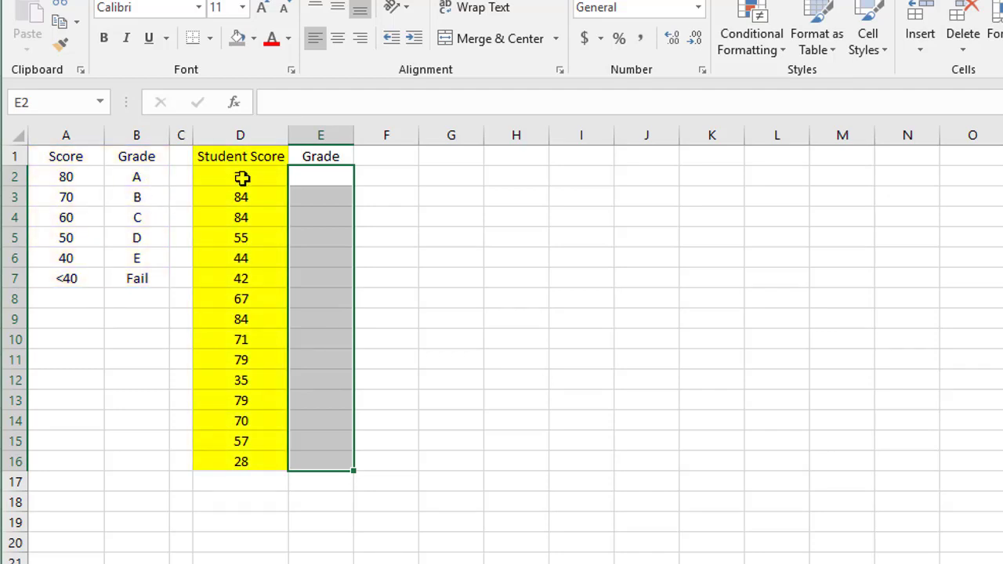
# Start an IF formula in the student Grade cell E2 that tests whether D2 is greater than $A$2
pyautogui.click(327, 177)
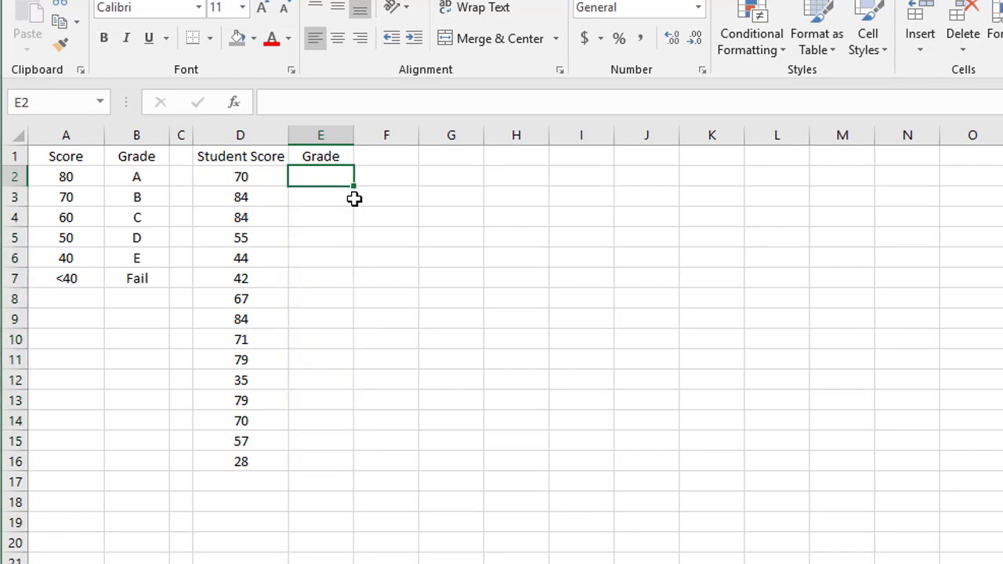
pyautogui.write('=if')
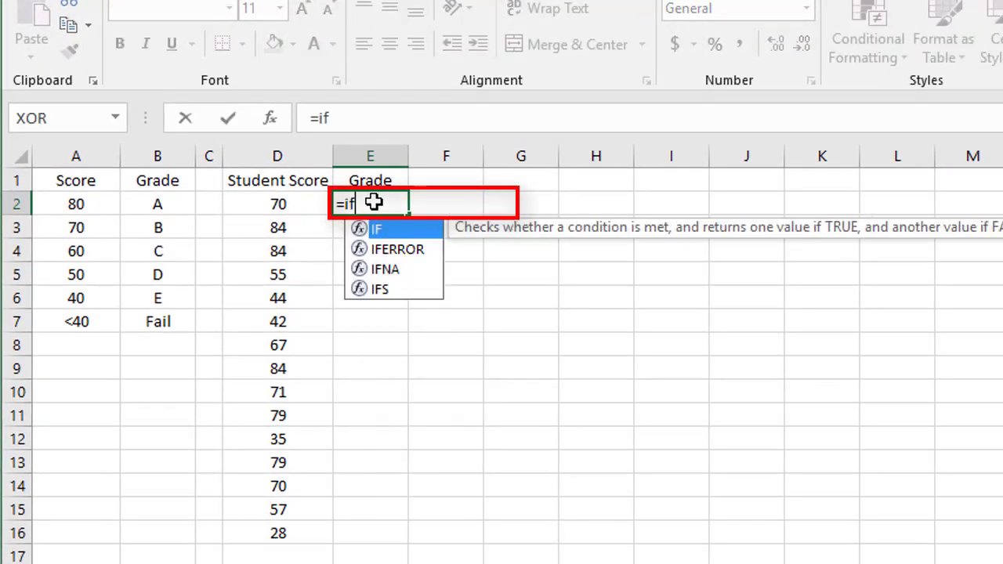
pyautogui.write('(')
pyautogui.click(259, 206)
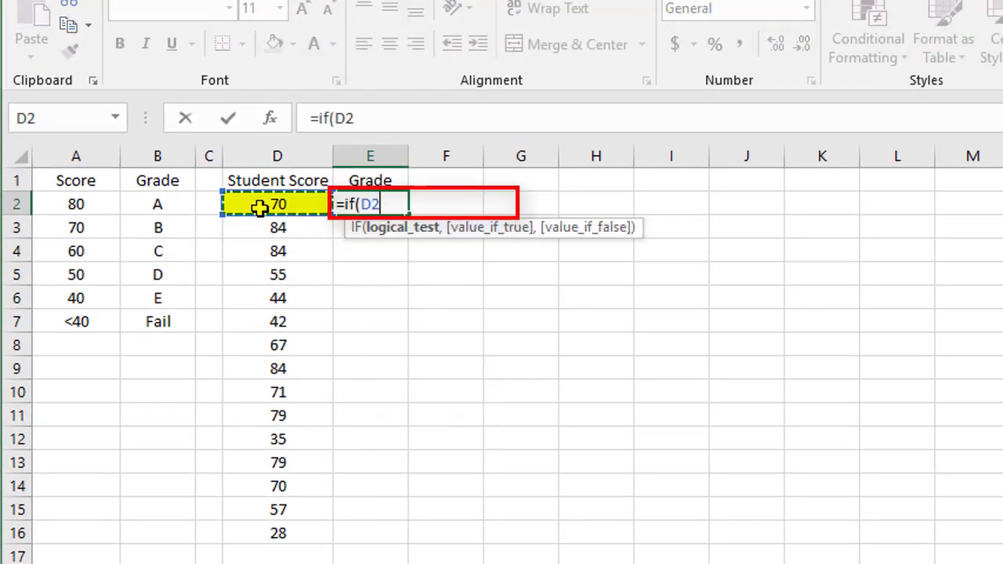
pyautogui.write('>')
pyautogui.click(97, 205)
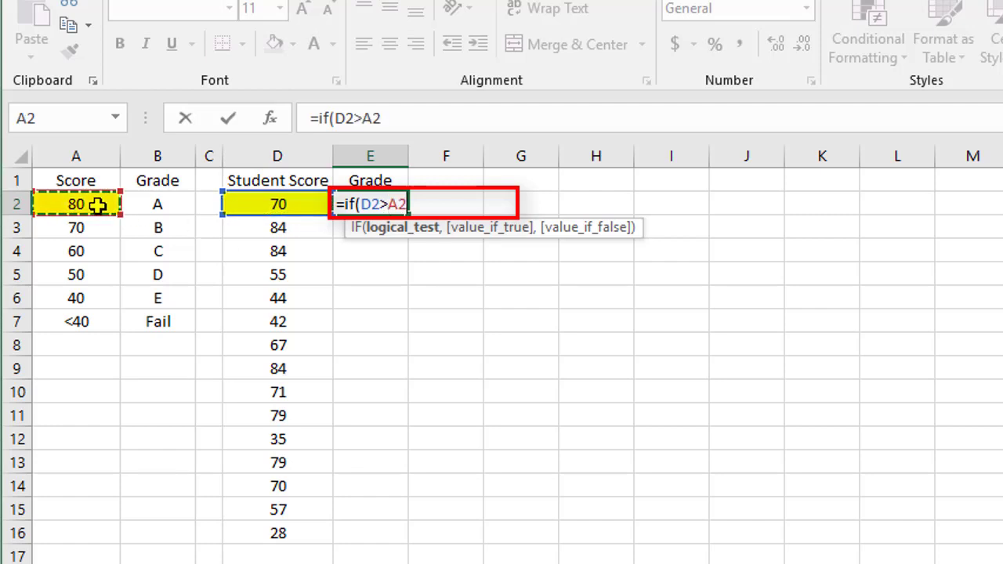
pyautogui.press('F4')
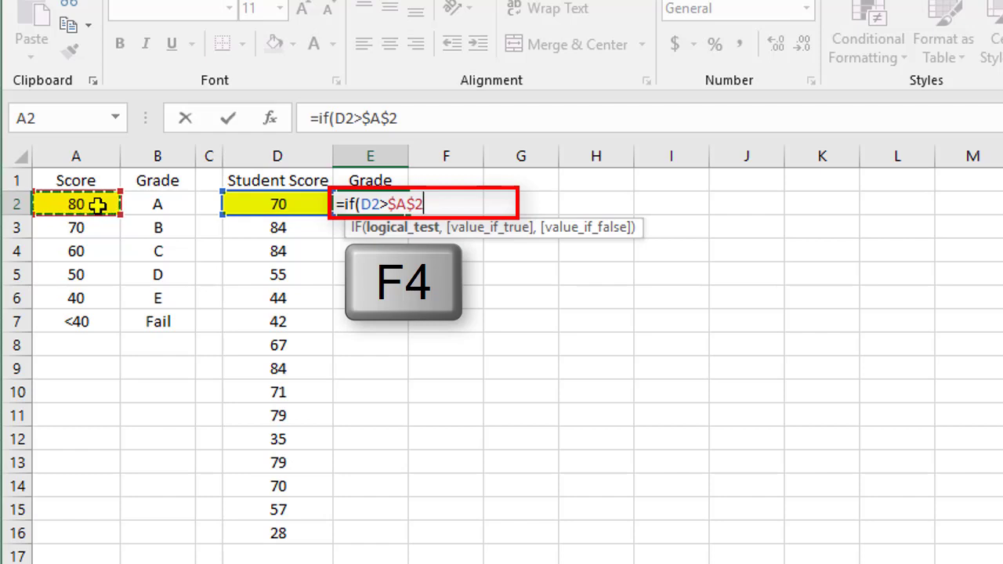
# Add the absolute reference $B$2 as the value if true in the E2 formula
pyautogui.write(',')
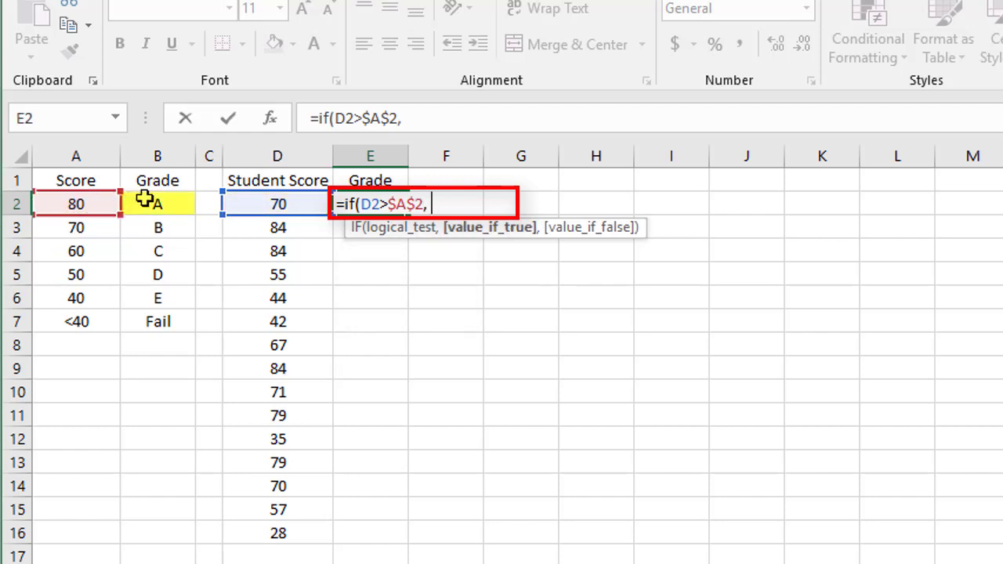
pyautogui.click(149, 200)
pyautogui.press('F4')
pyautogui.press('F4')
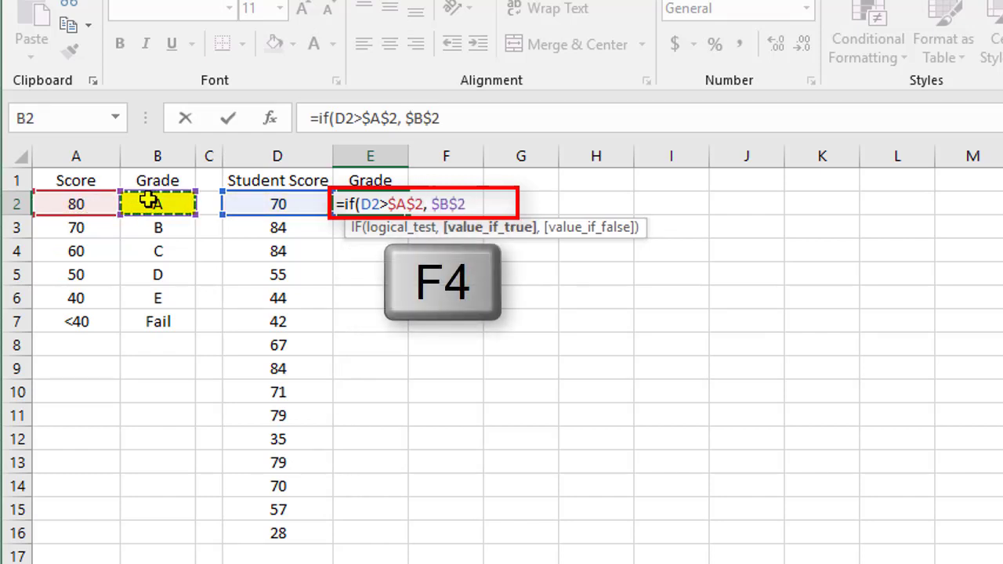
pyautogui.write(', $B$2,')
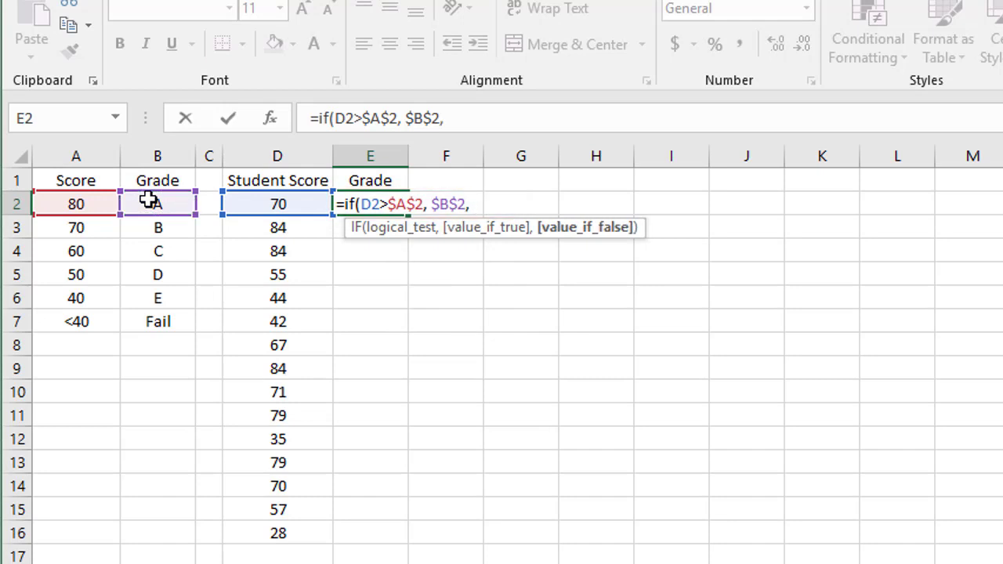
# Nest a second IF in the E2 formula that tests D2>$A$3 and returns $B$3 if true
pyautogui.write(' if(')
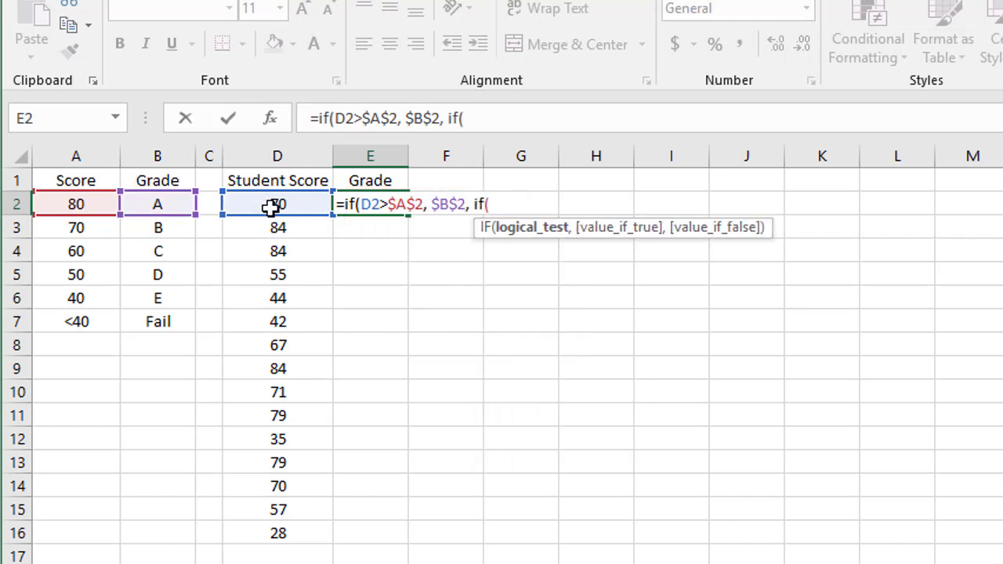
pyautogui.click(271, 205)
pyautogui.write('>')
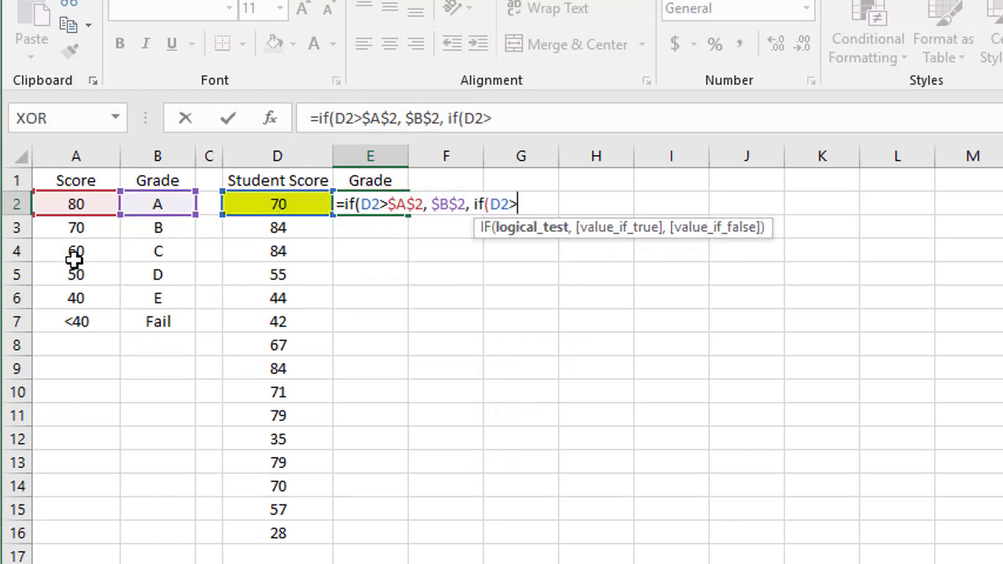
pyautogui.click(74, 227)
pyautogui.press('F4')
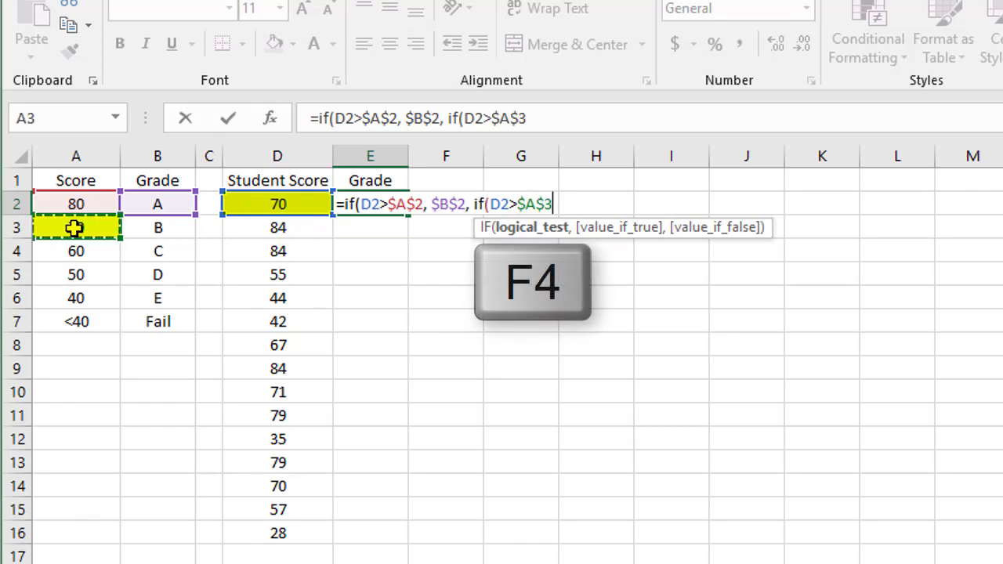
pyautogui.write(',')
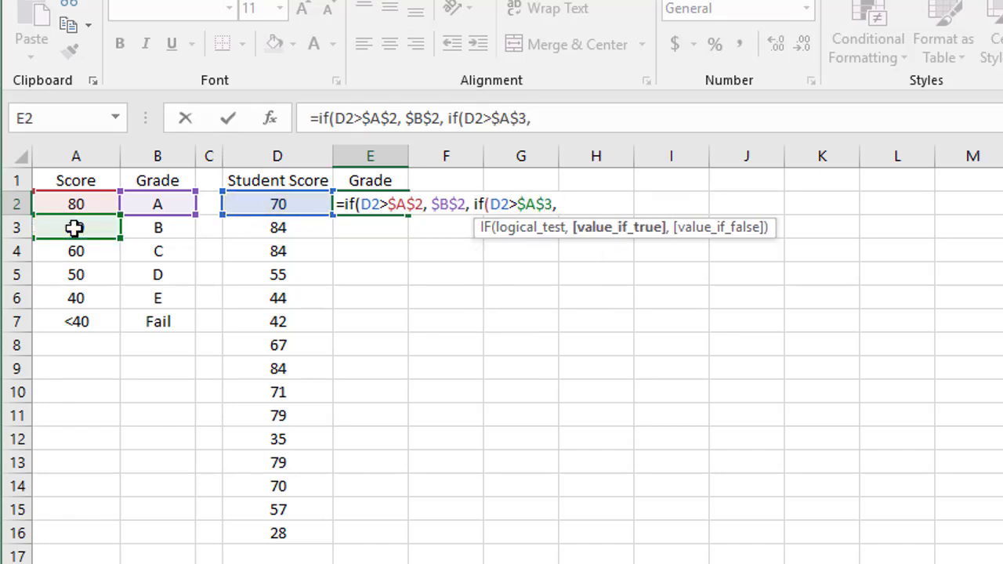
pyautogui.click(153, 228)
pyautogui.press('F4')
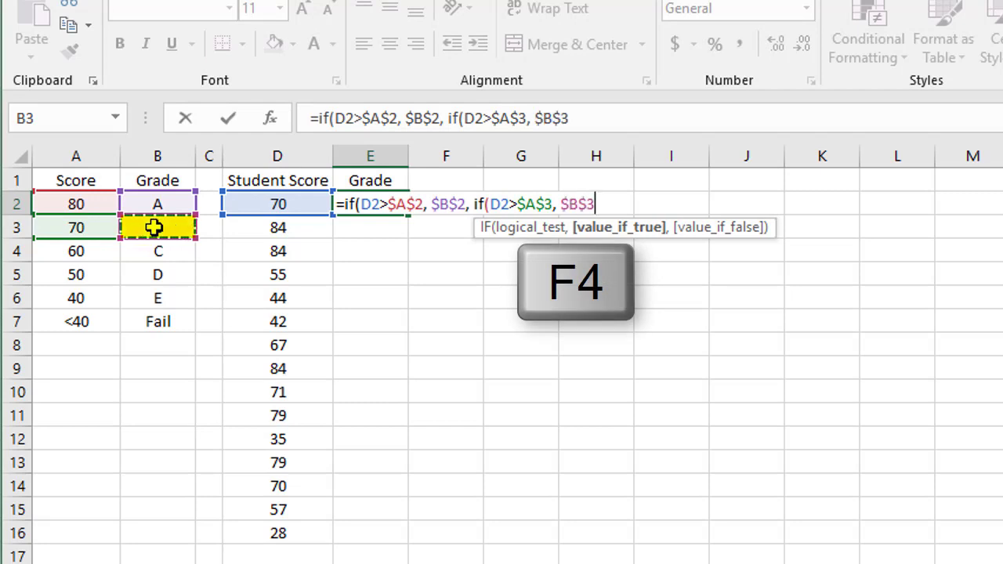
# Nest a third IF in the E2 formula that tests D2>$A$4 and returns $B$4 if true
pyautogui.write(', if(')
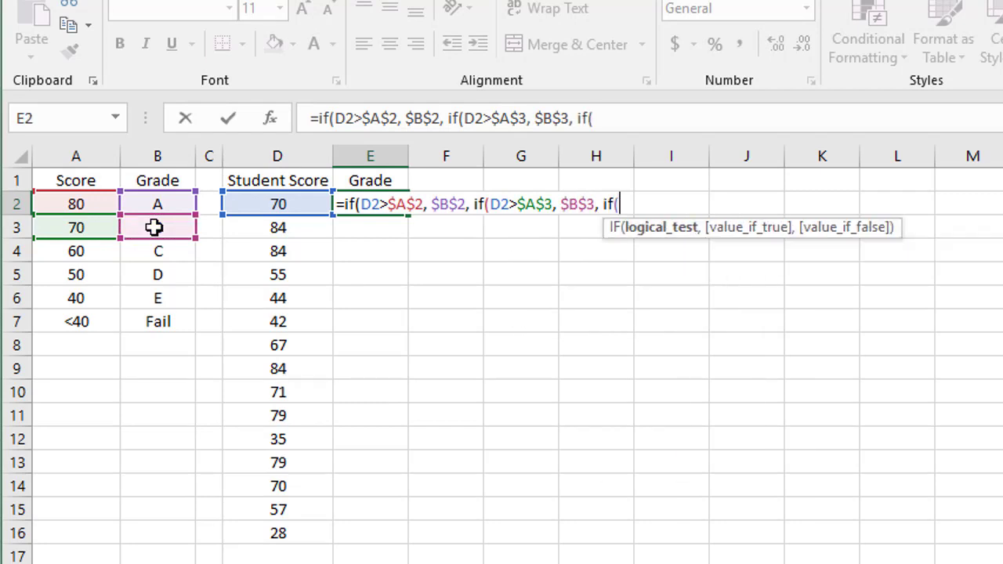
pyautogui.click(280, 203)
pyautogui.write('>')
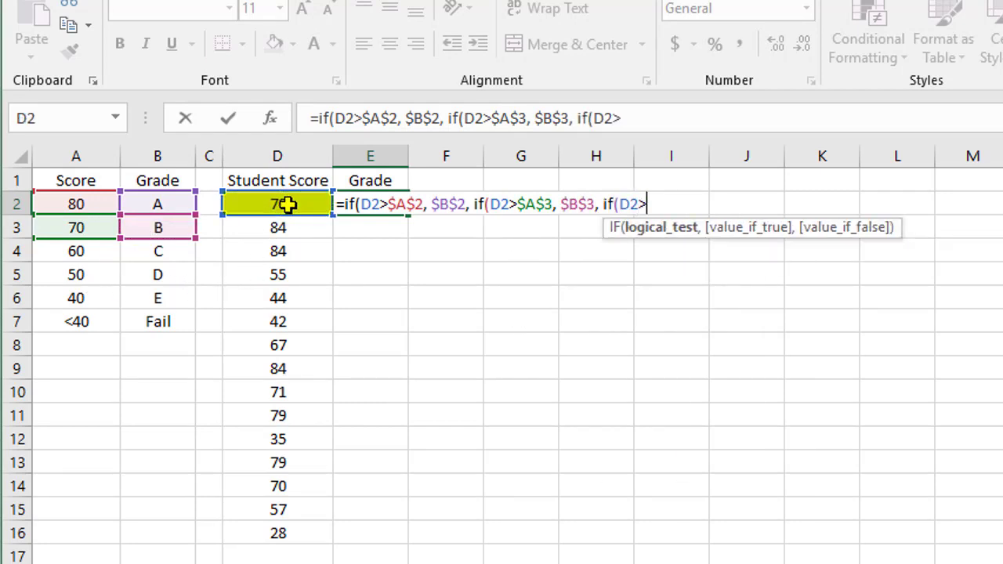
pyautogui.click(85, 252)
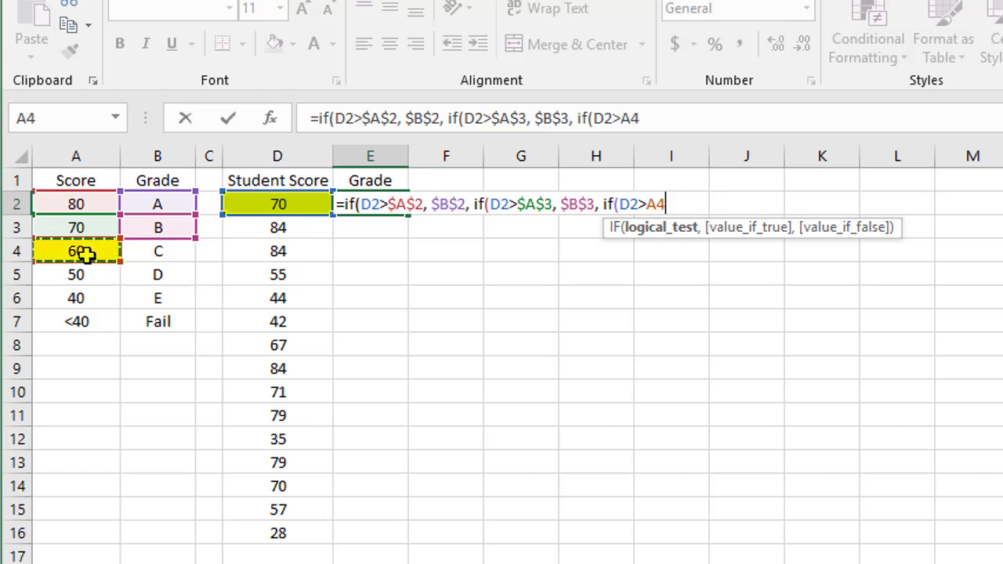
pyautogui.press('F4')
pyautogui.write(',')
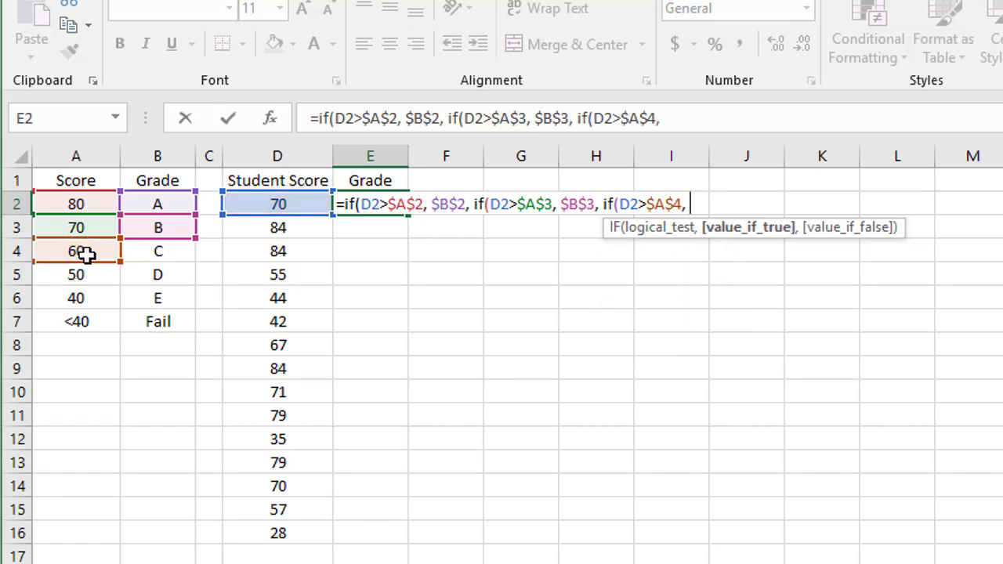
pyautogui.click(156, 252)
pyautogui.press('F4')
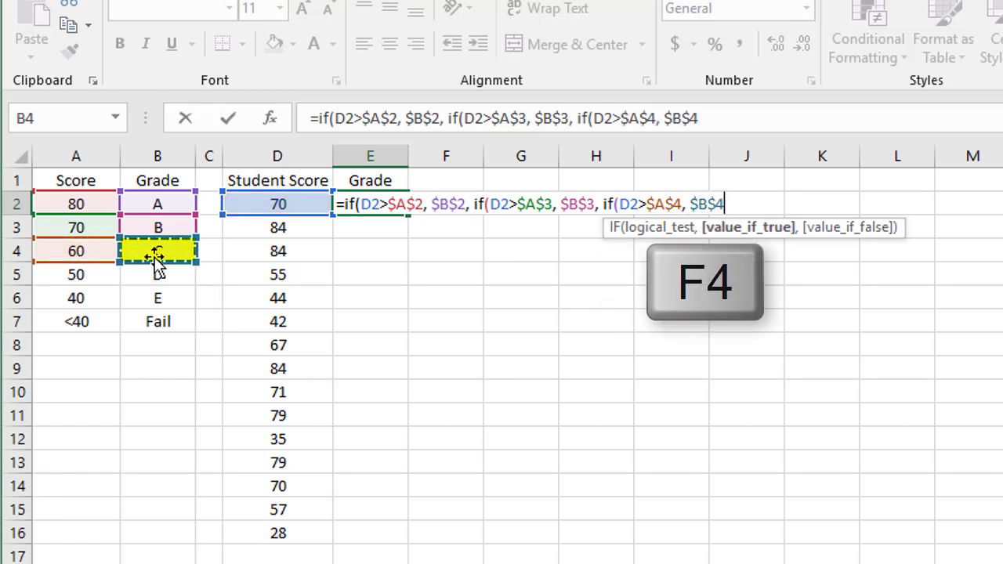
# Nest a fourth IF in the E2 formula that tests D2>$A$5 and returns $B$5 if true
pyautogui.write(', if(')
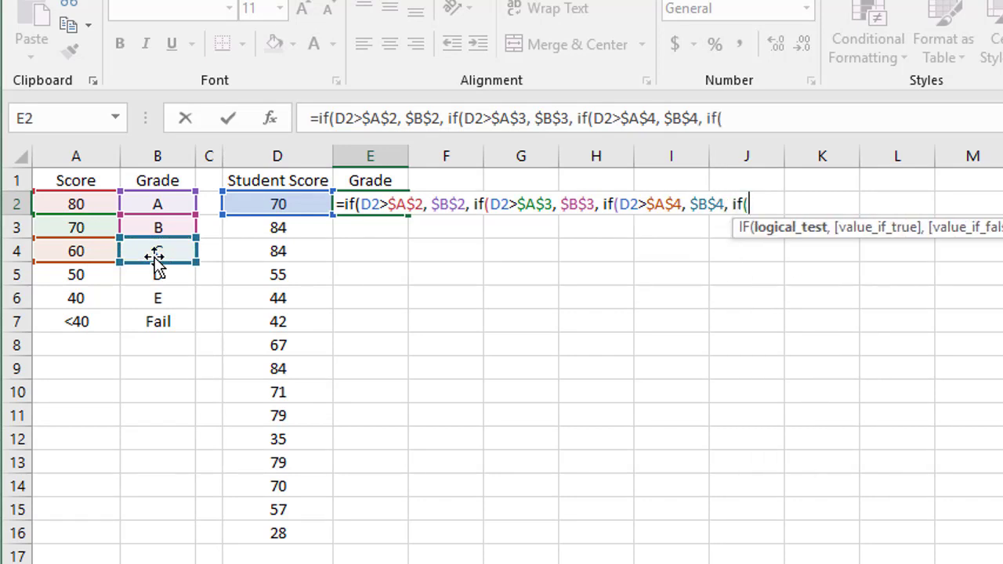
pyautogui.click(280, 203)
pyautogui.write('>')
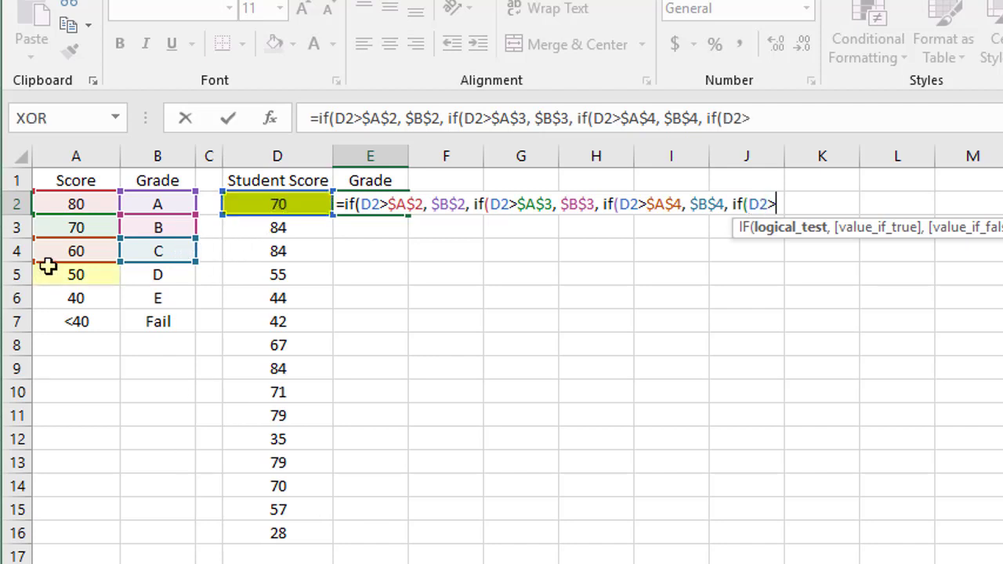
pyautogui.click(74, 274)
pyautogui.press('F4')
pyautogui.write(',')
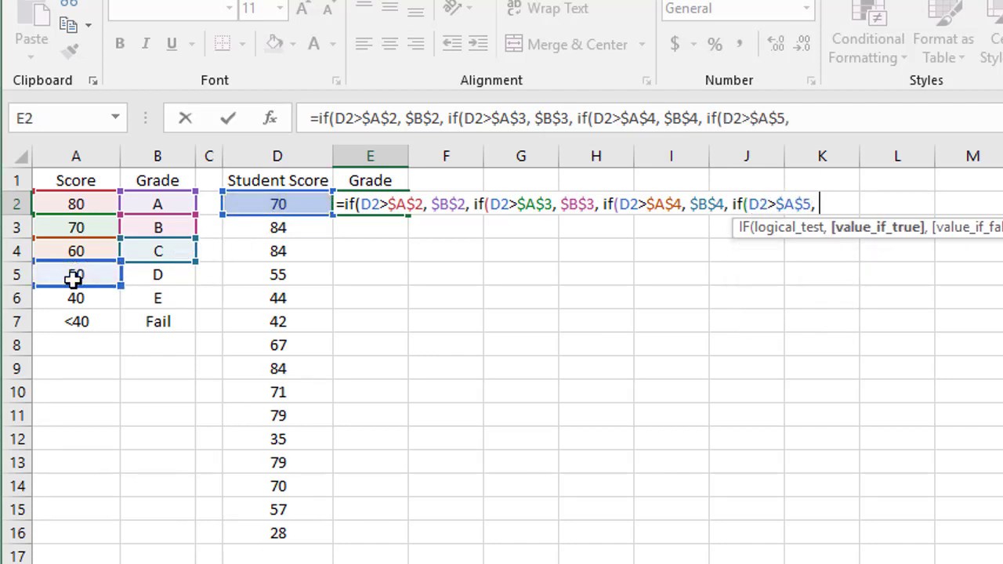
pyautogui.click(173, 275)
pyautogui.press('F4')
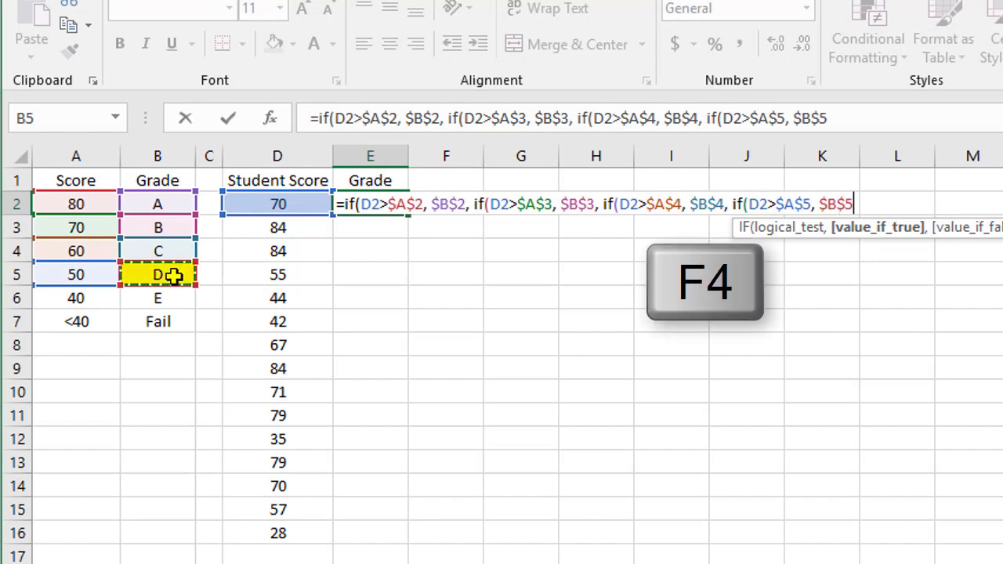
# Nest a fifth IF in the E2 formula that tests D2>$A$6 and returns $B$6 if true
pyautogui.write(', if(')
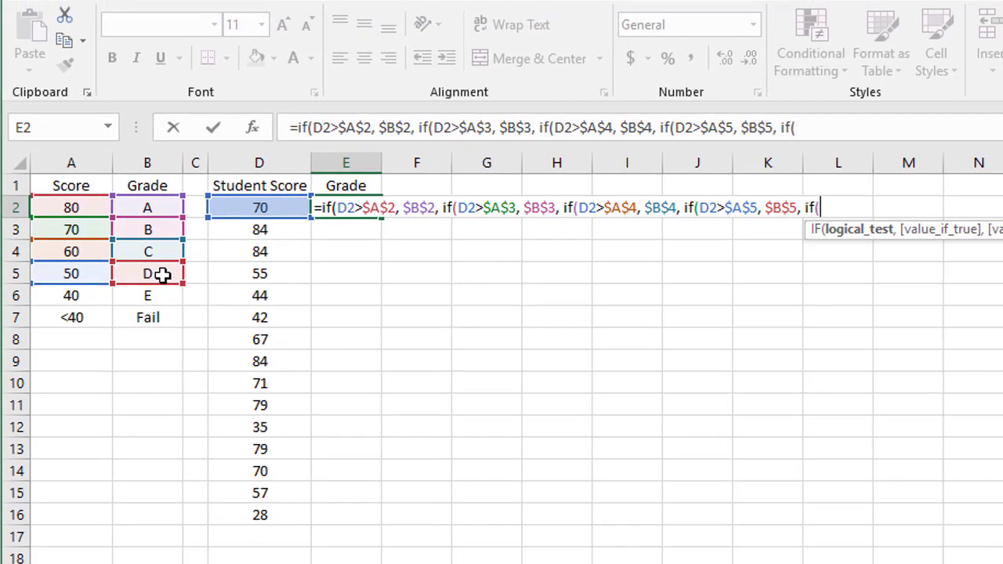
pyautogui.click(263, 208)
pyautogui.write('>')
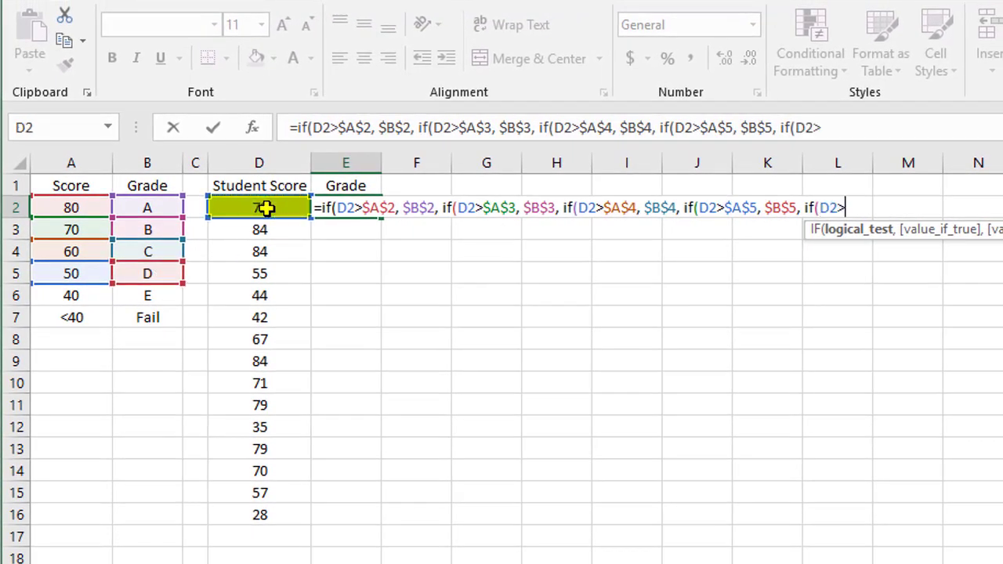
pyautogui.click(79, 295)
pyautogui.press('F4')
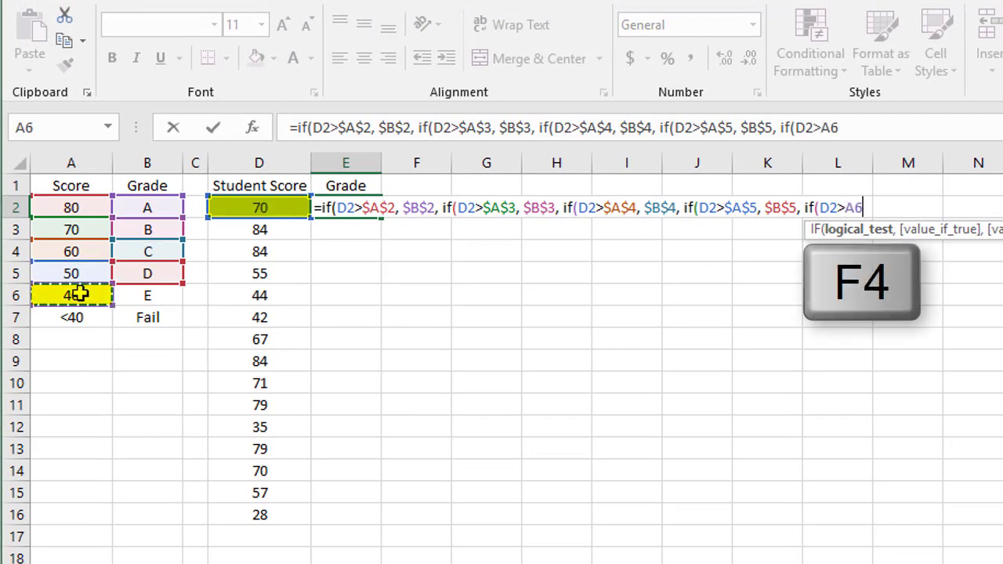
pyautogui.write(',')
pyautogui.click(147, 295)
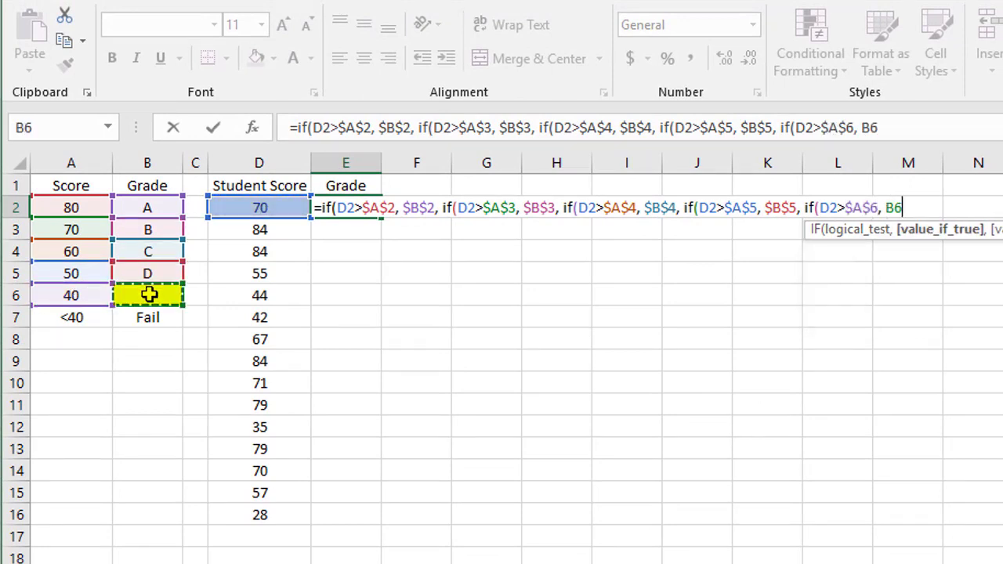
pyautogui.press('F4')
# Add $B$7 as the final value if false, close all five IF functions and enter the E2 formula
pyautogui.write(',')
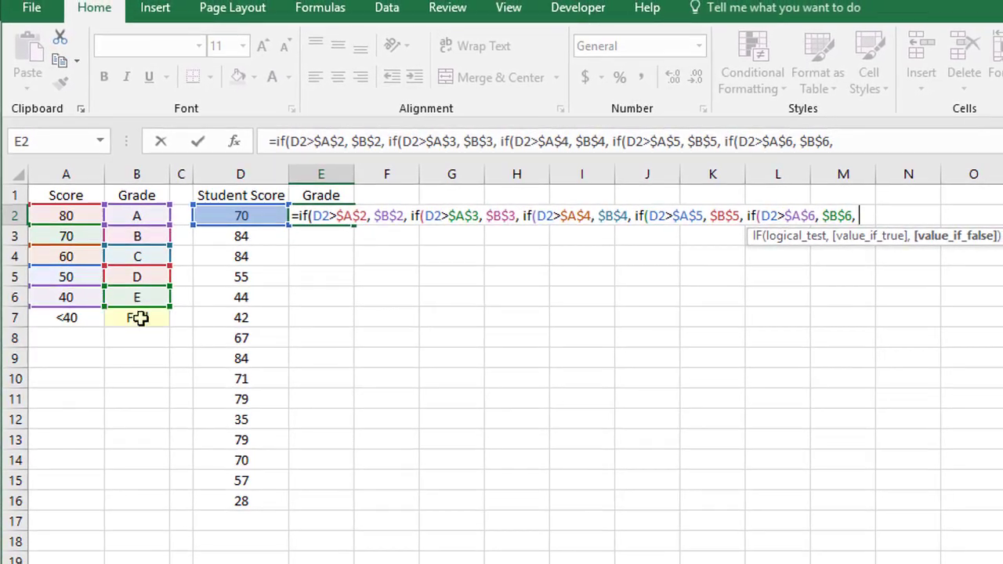
pyautogui.click(139, 317)
pyautogui.press('F4')
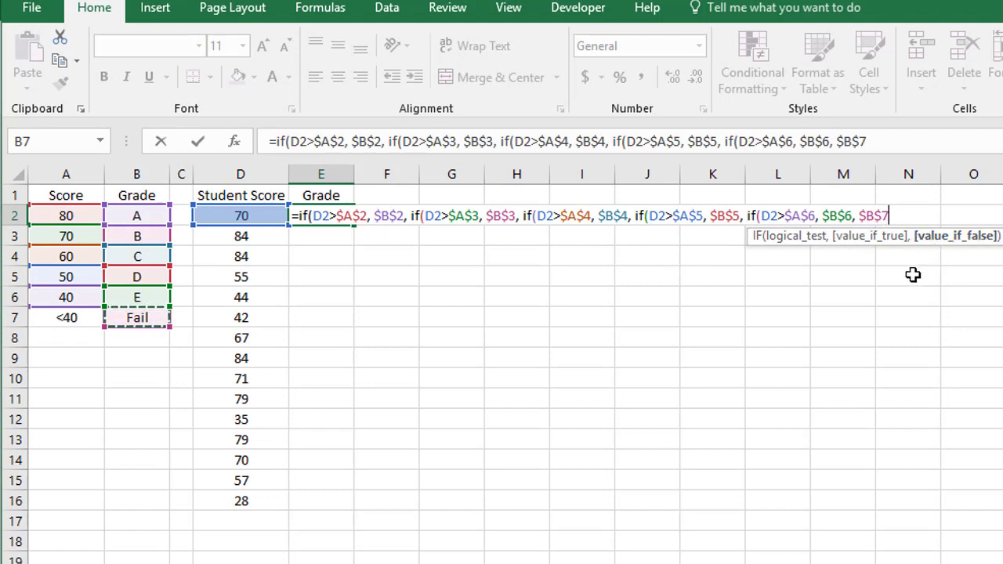
pyautogui.write('))))')
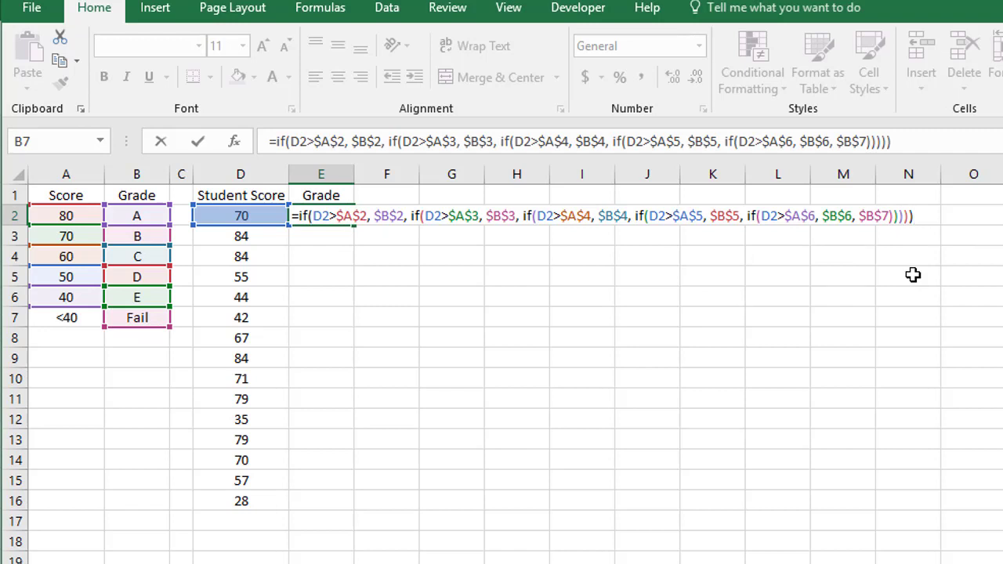
pyautogui.press('Return')
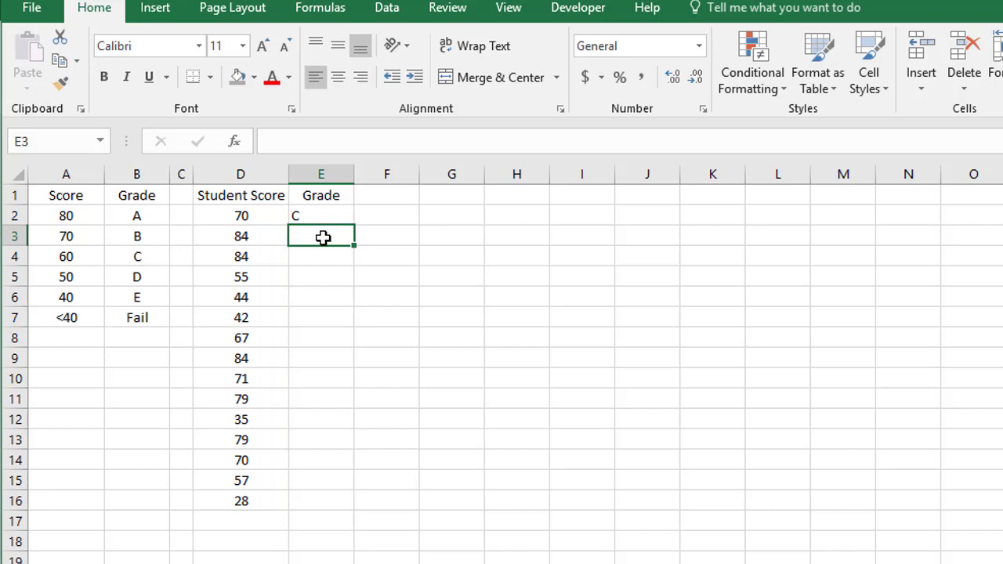
# Fill the grade formula from E2 down to E16 and check the cells of the failing students
pyautogui.click(320, 215)
pyautogui.moveTo(354, 226); pyautogui.dragTo(351, 517)
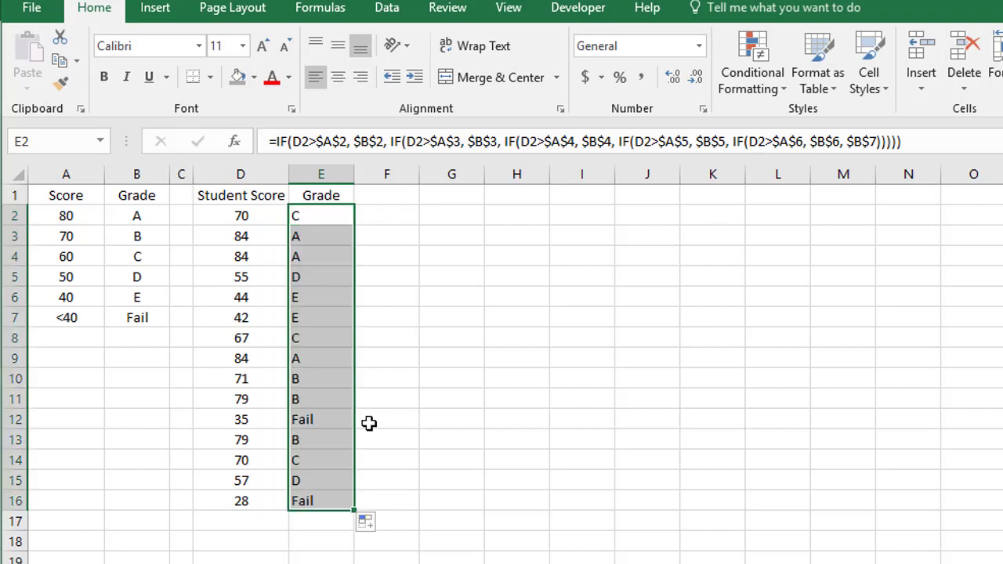
pyautogui.click(337, 419)
pyautogui.click(324, 498)
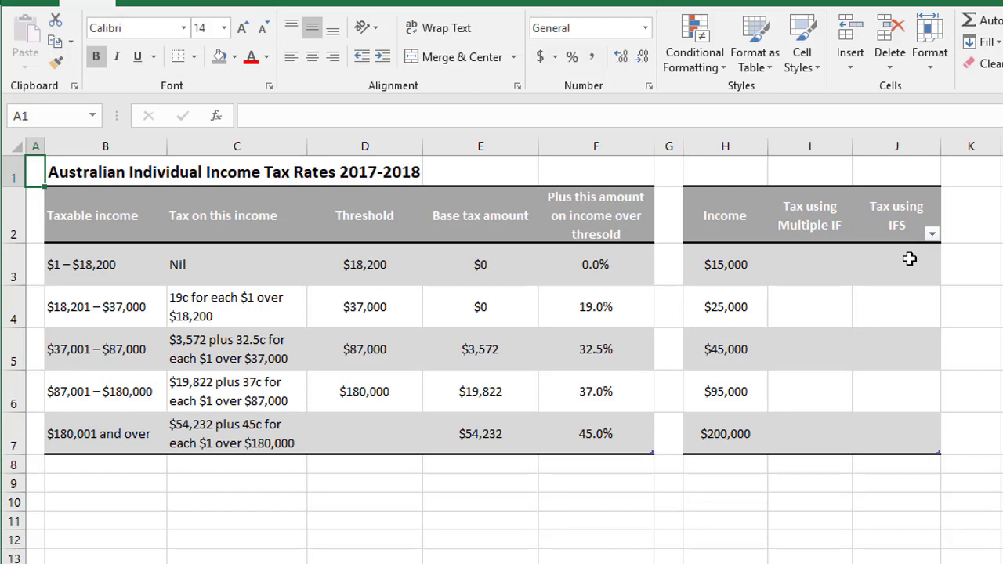
# Start an IF formula in the Tax using Multiple IF cell I3 that tests H3<$D$3 and returns 0 if true
pyautogui.click(816, 272)
pyautogui.write('=')
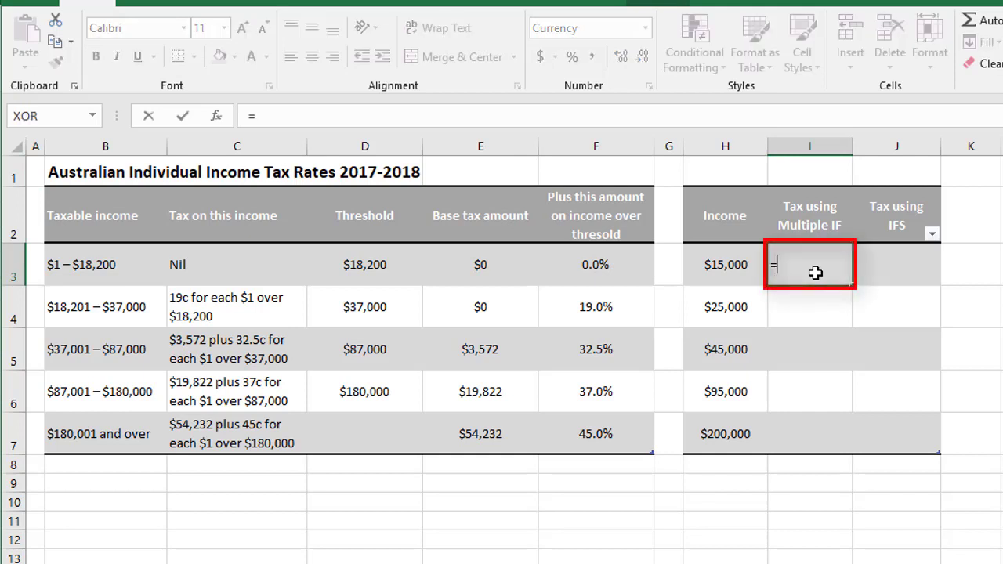
pyautogui.write('if(')
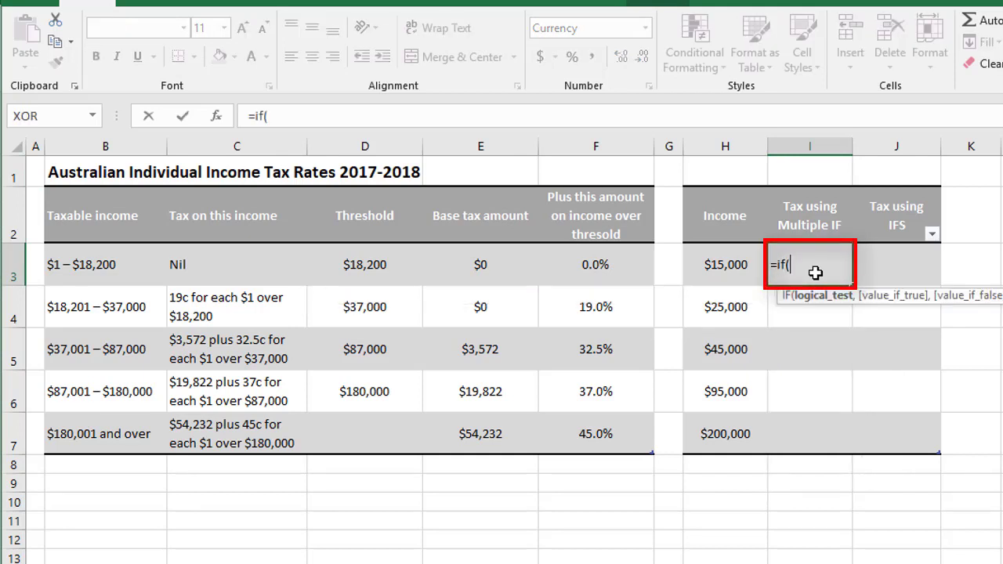
pyautogui.click(712, 270)
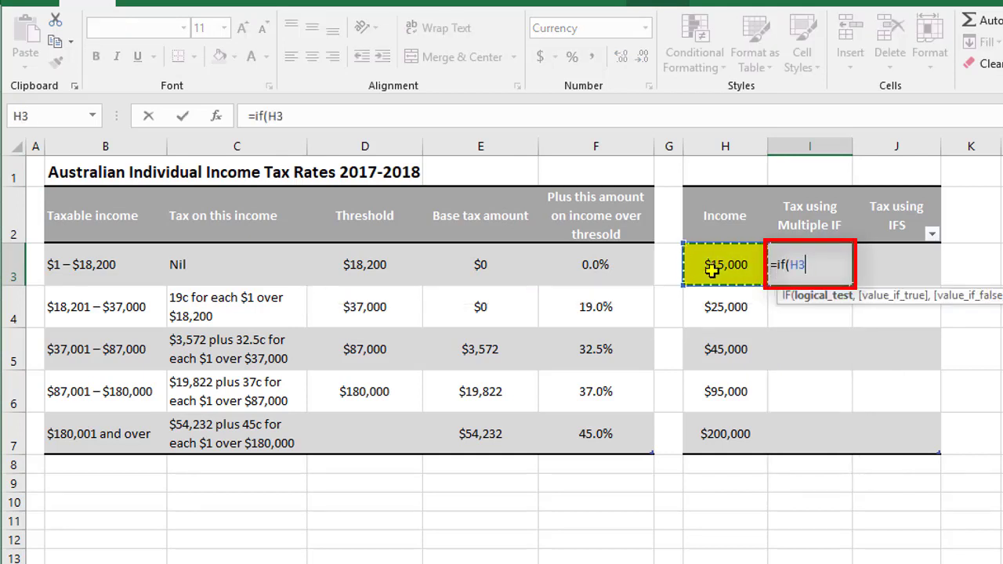
pyautogui.write('<')
pyautogui.click(359, 264)
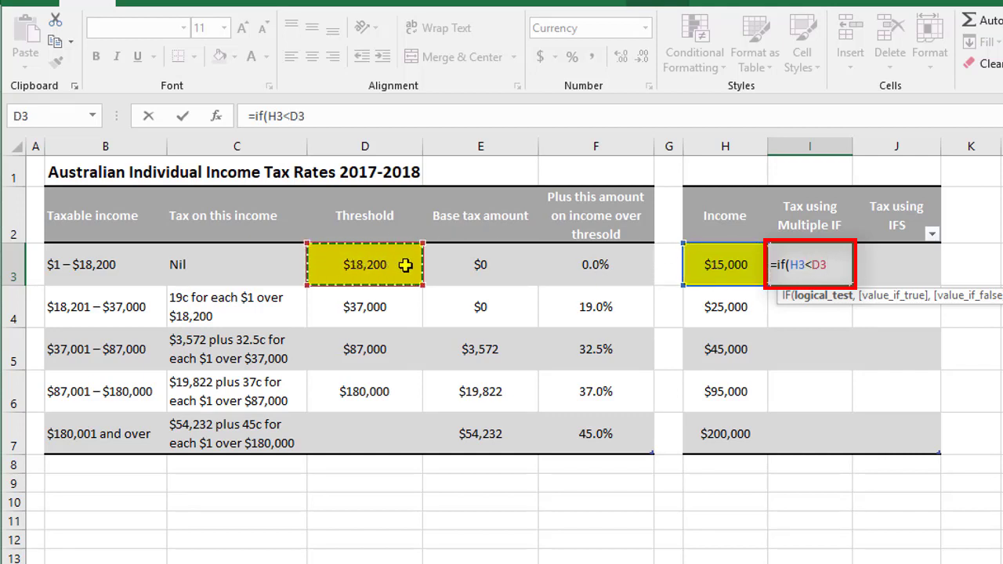
pyautogui.press('F4')
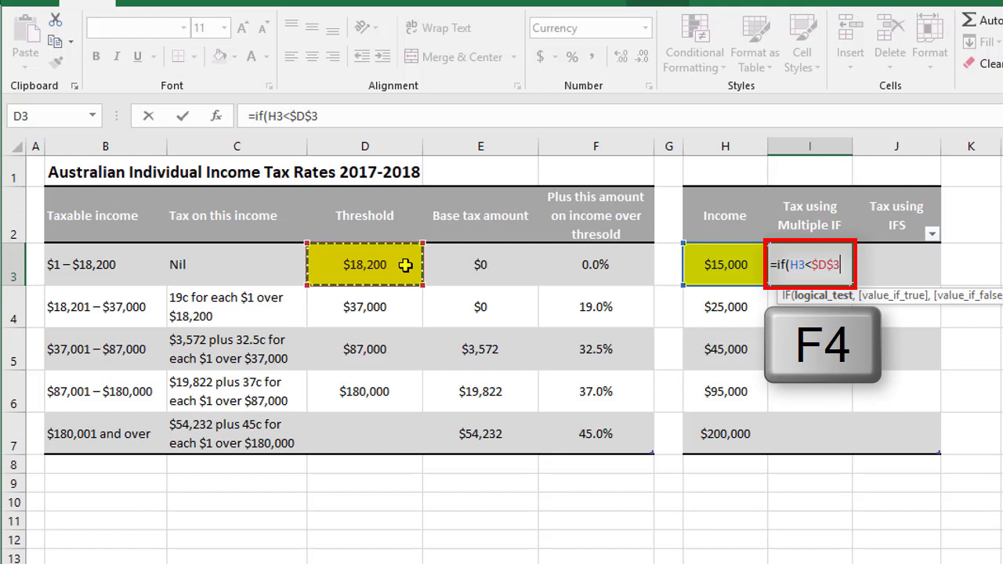
pyautogui.write(', ')
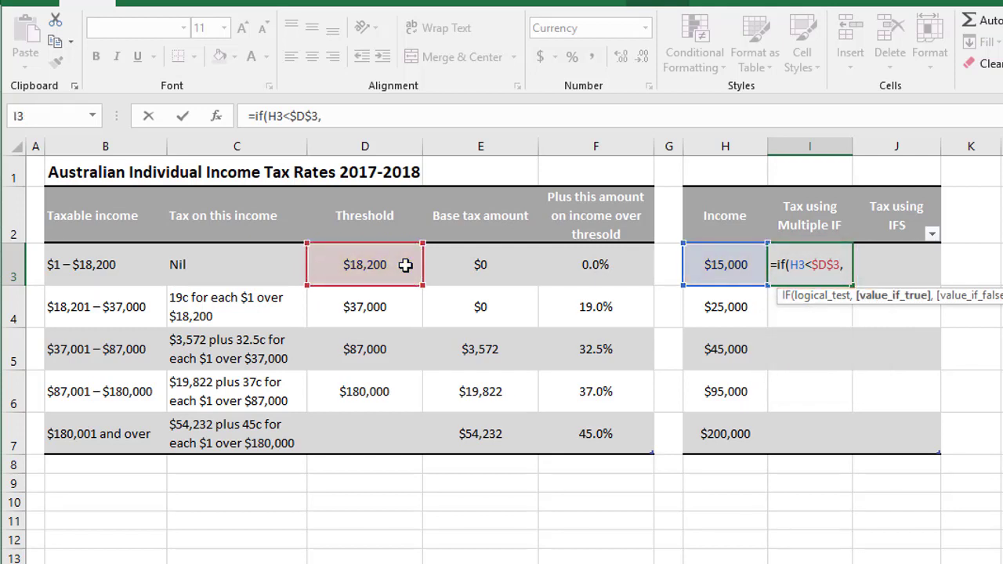
pyautogui.write('0,')
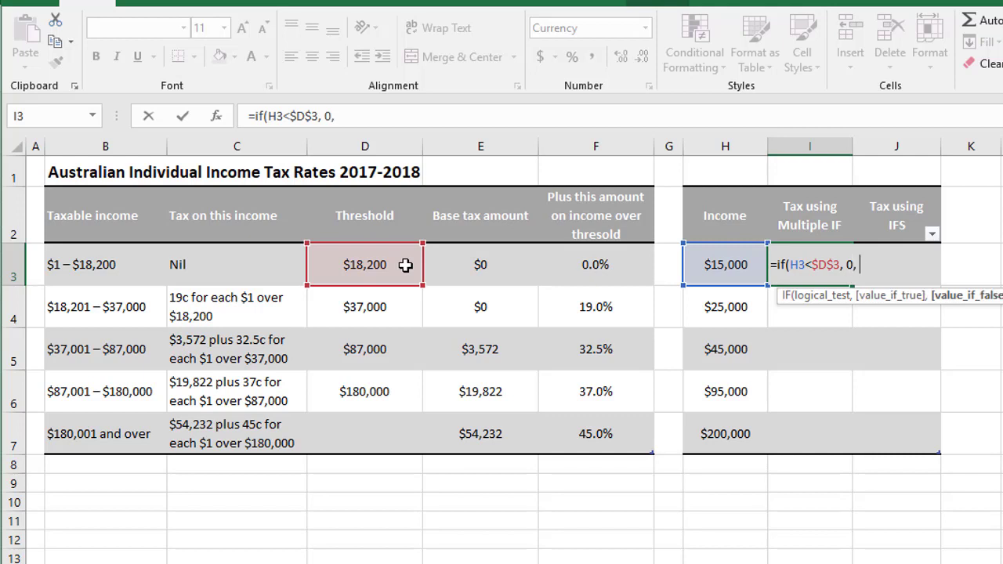
# Nest a second IF in the I3 formula with the logical test H3<$D$4
pyautogui.write(' if(')
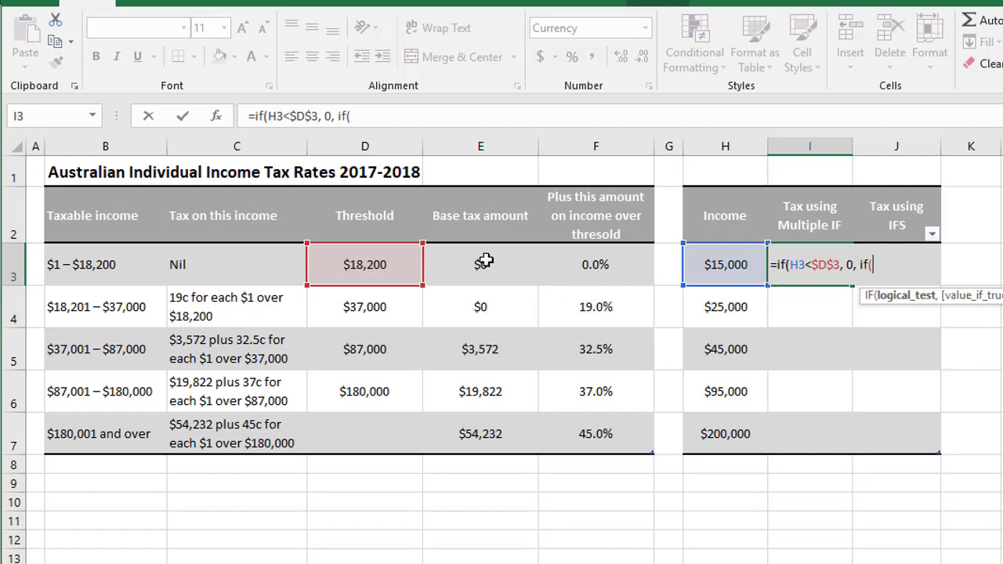
pyautogui.click(722, 265)
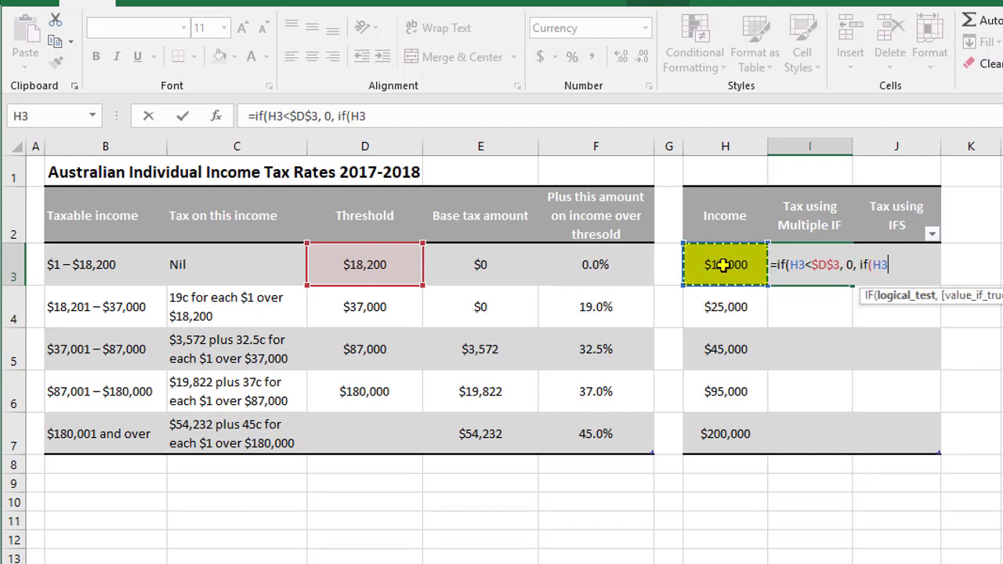
pyautogui.write('<')
pyautogui.click(362, 307)
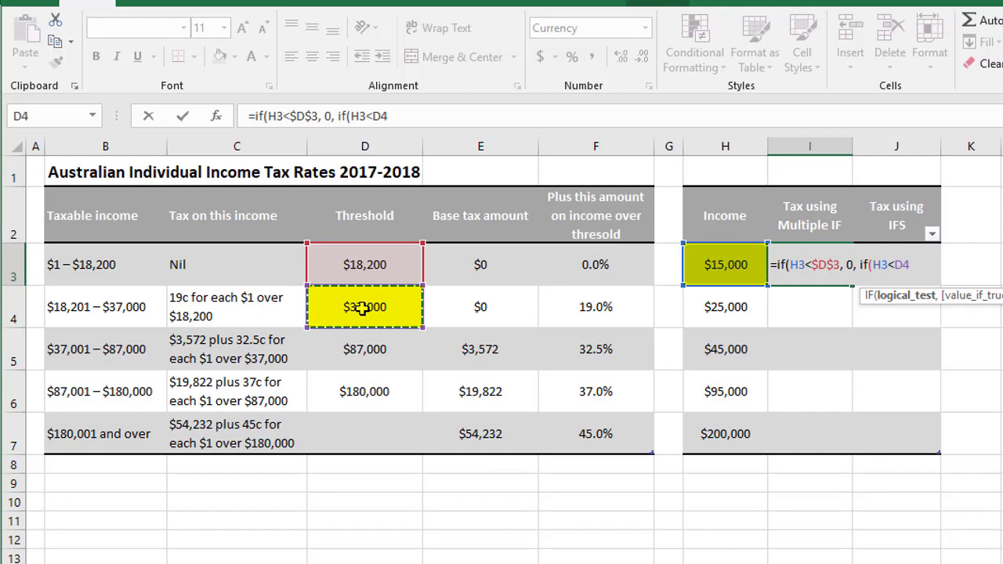
pyautogui.press('F4')
pyautogui.write(',')
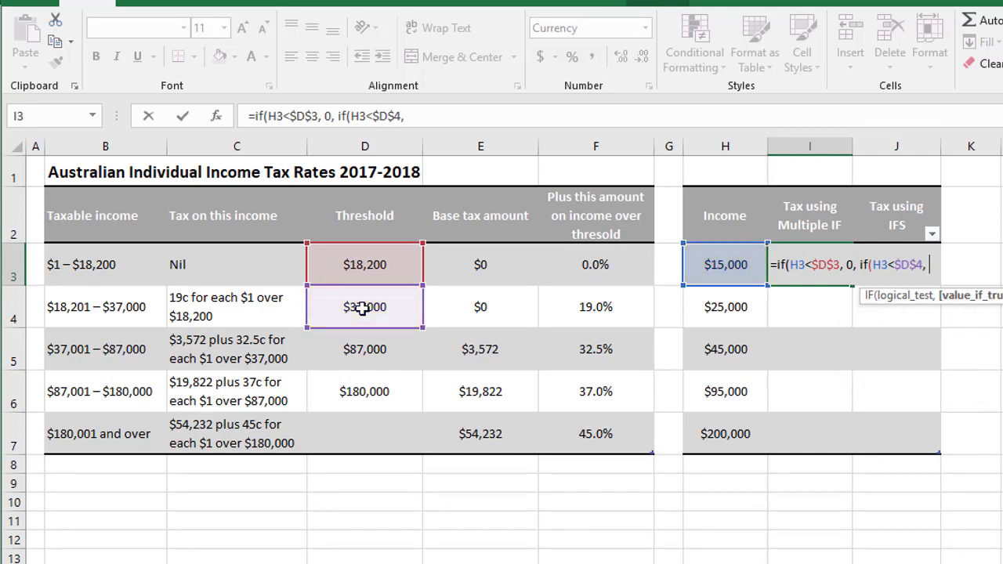
# Add $E$4+$F$4*(H3-$D$3) as the second IF's value if true in the I3 formula
pyautogui.click(485, 308)
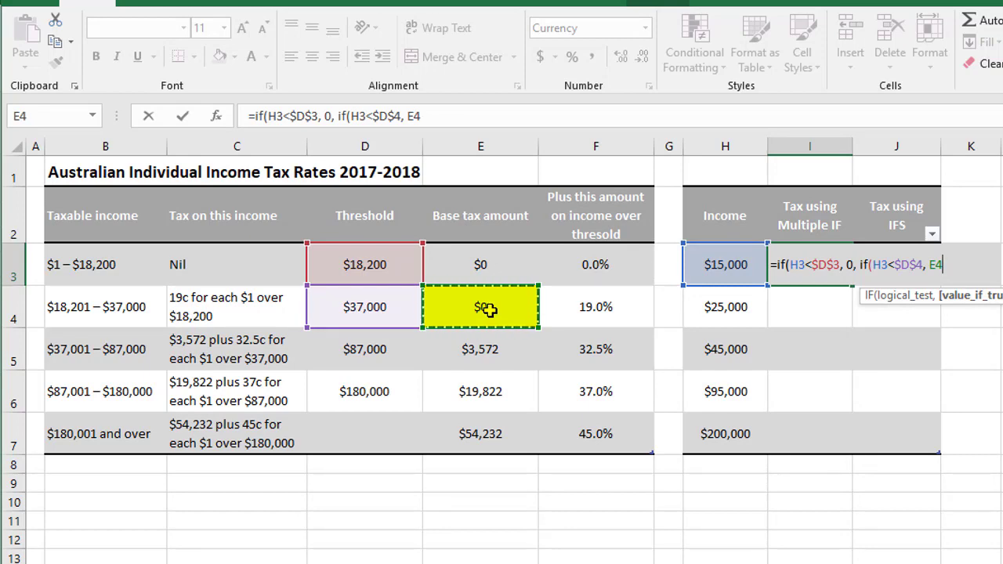
pyautogui.press('F4')
pyautogui.write('+')
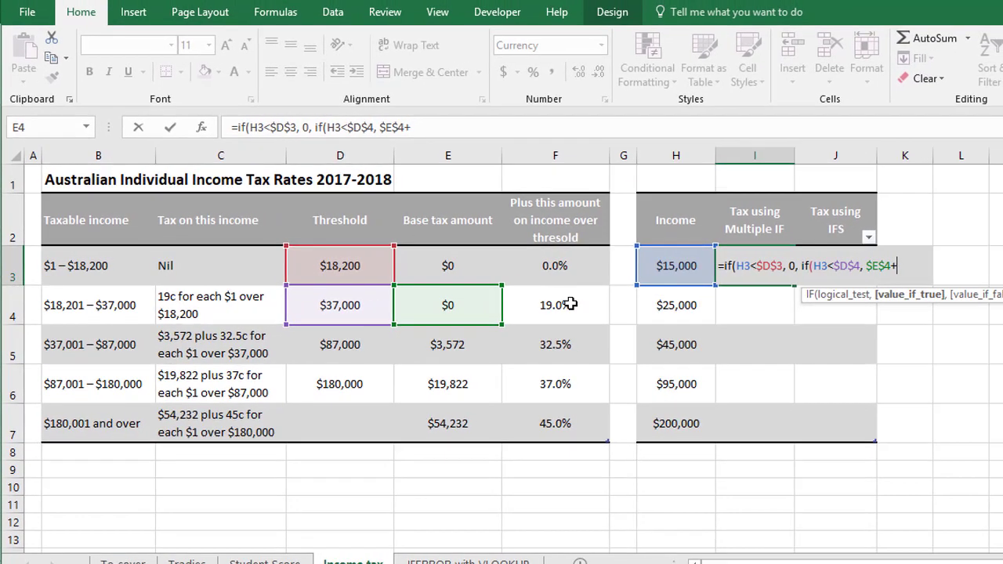
pyautogui.click(611, 305)
pyautogui.press('F4')
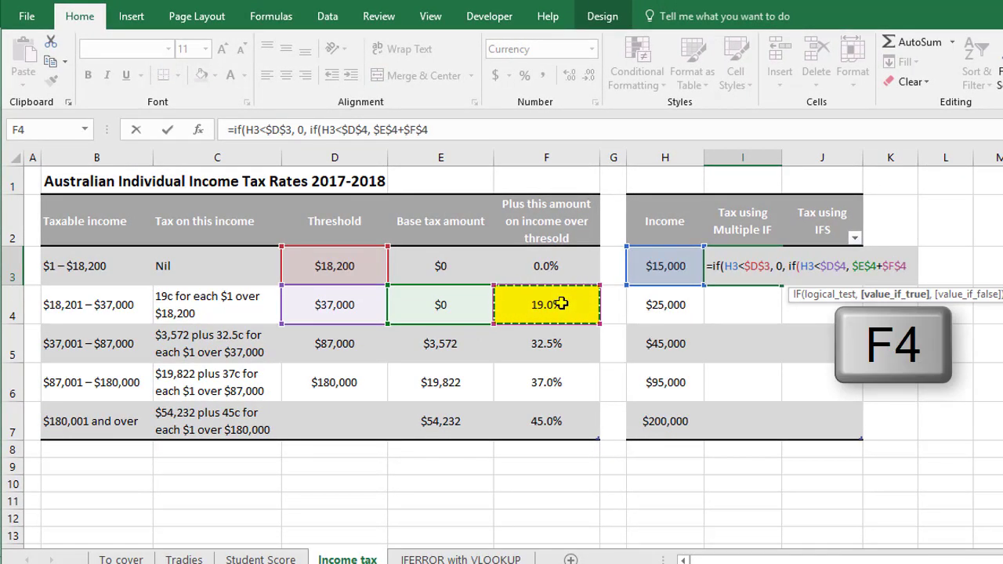
pyautogui.write('*(')
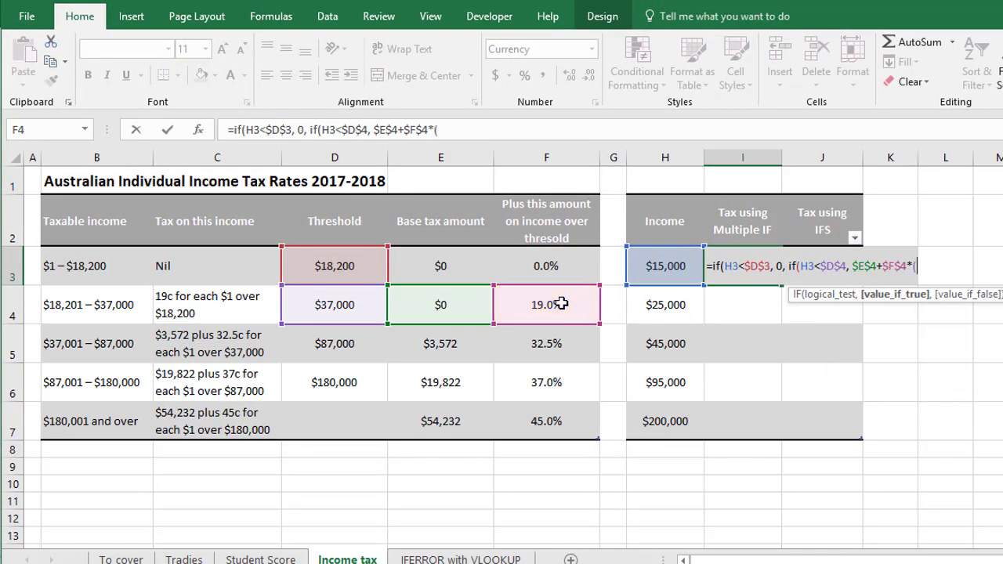
pyautogui.click(671, 267)
pyautogui.write('-')
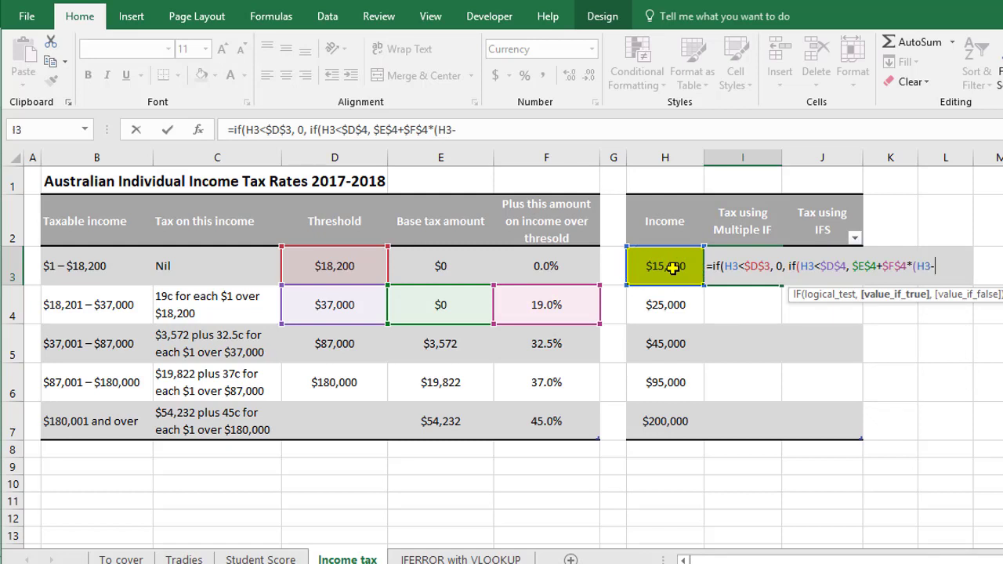
pyautogui.click(349, 266)
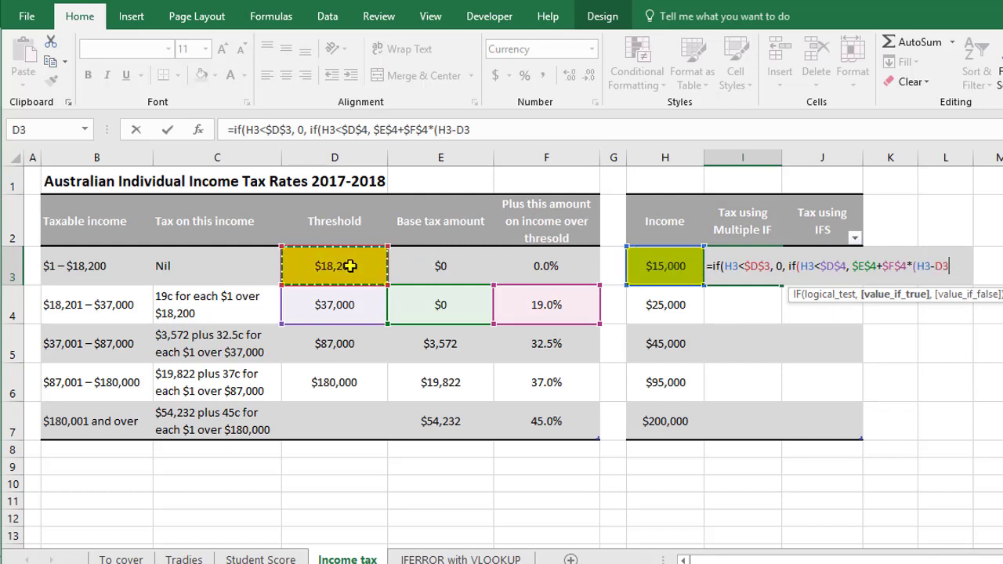
pyautogui.press('F4')
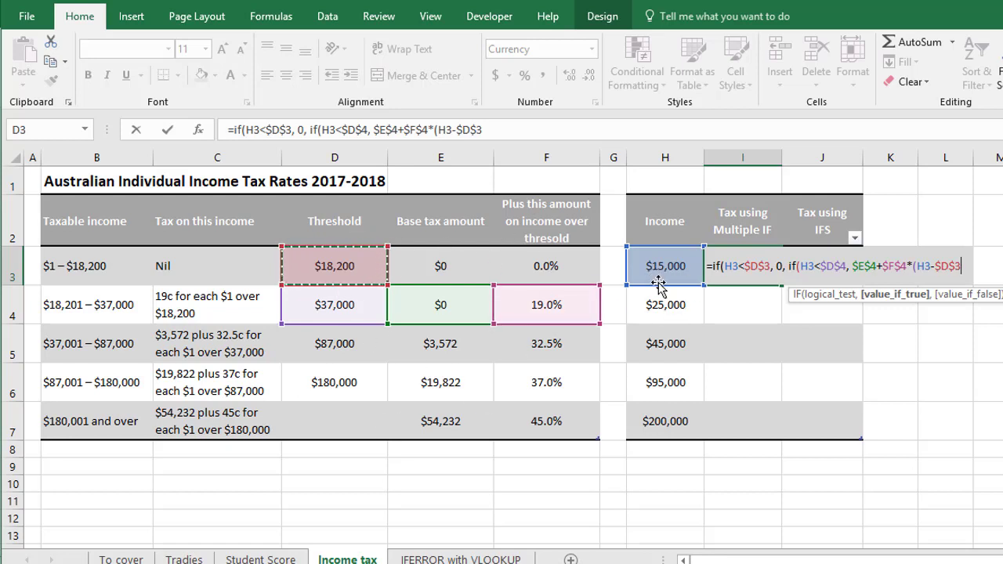
pyautogui.write(')')
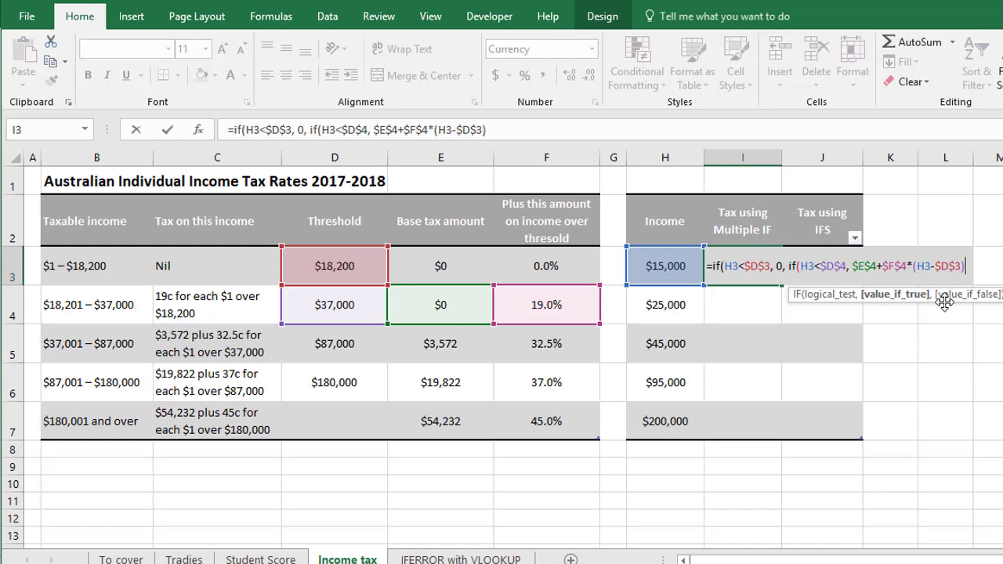
pyautogui.write(',')
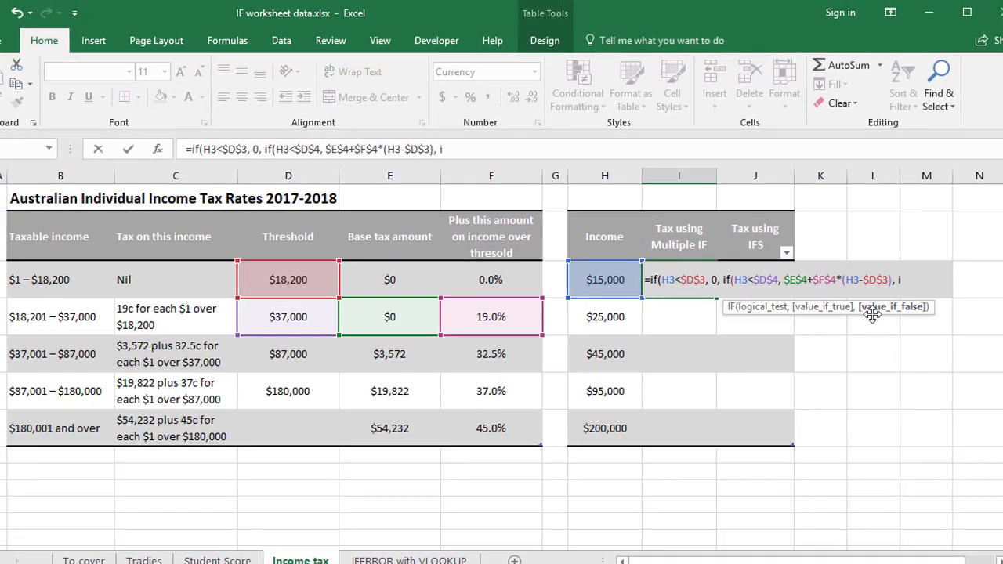
# Nest a third IF in the I3 formula with the logical test H3<$D$5
pyautogui.write(' if(')
pyautogui.click(611, 285)
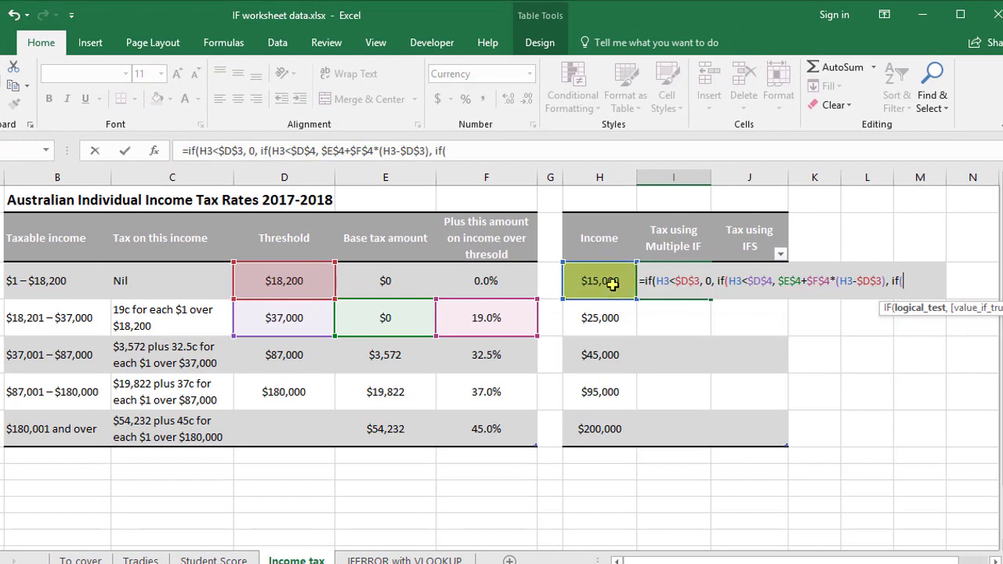
pyautogui.write('<')
pyautogui.click(272, 355)
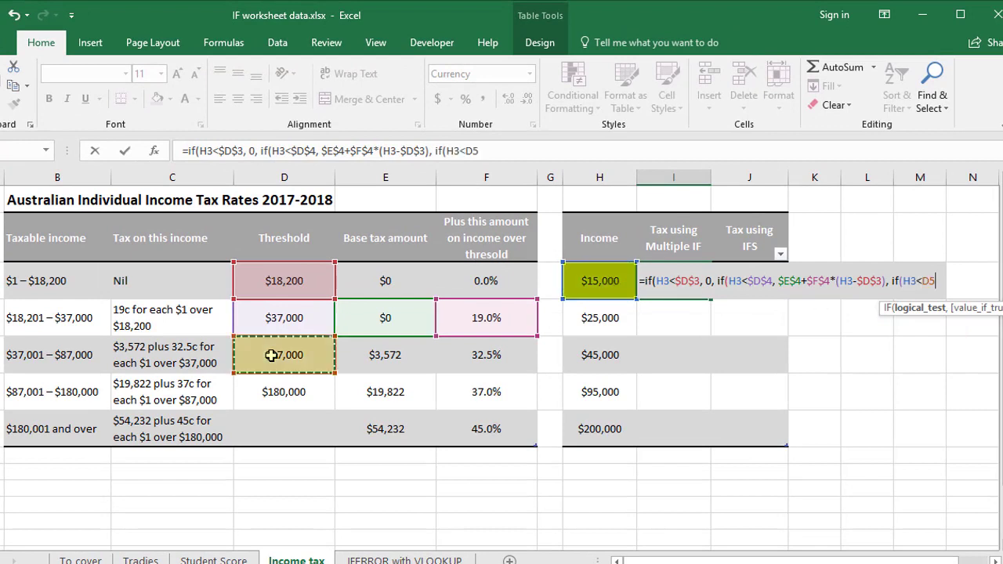
pyautogui.press('F4')
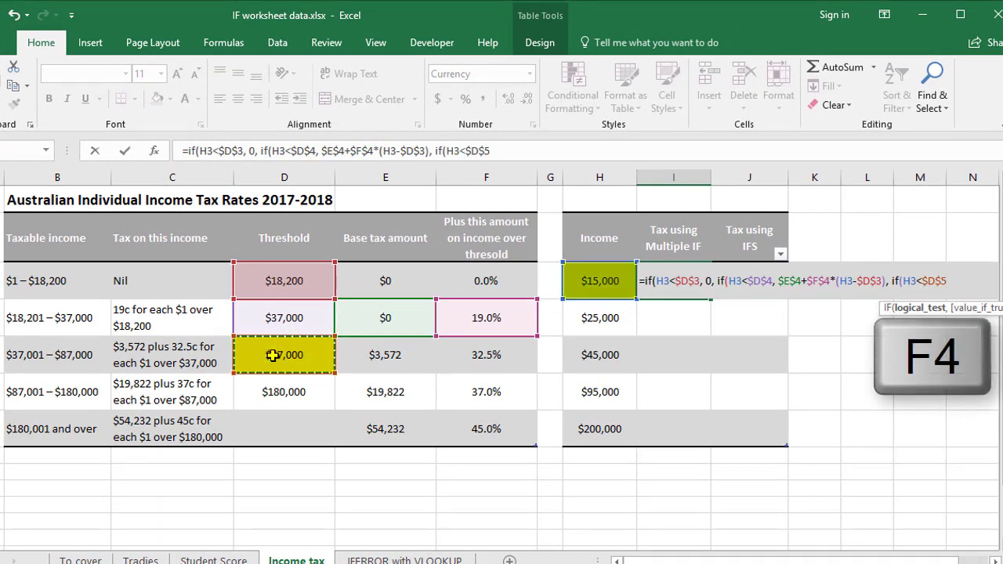
pyautogui.write(',')
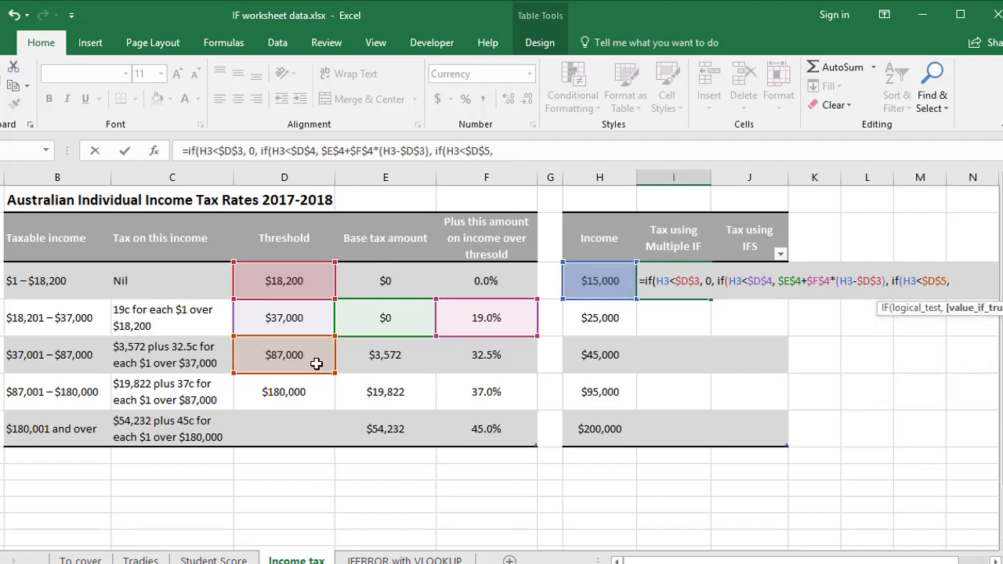
# Add $E$5+$F$5*(H3-$D$4) as the third IF's value if true in the I3 formula
pyautogui.click(404, 358)
pyautogui.press('F4')
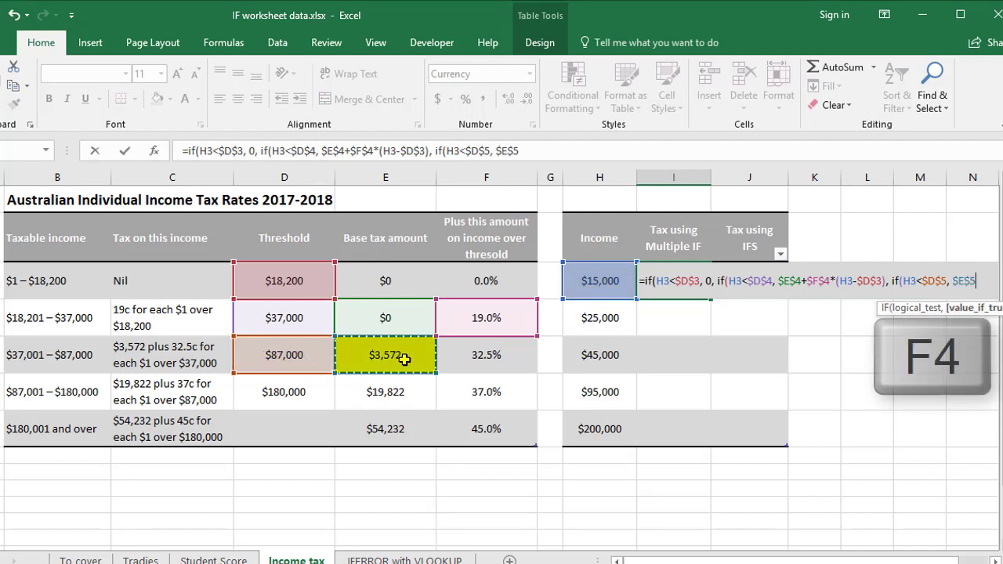
pyautogui.write('+')
pyautogui.click(480, 354)
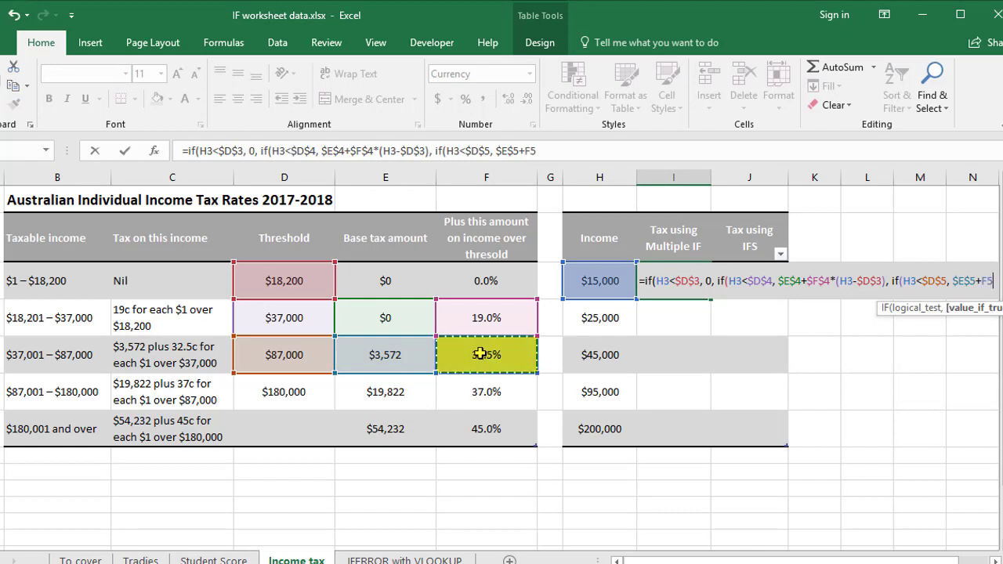
pyautogui.press('F4')
pyautogui.write('*')
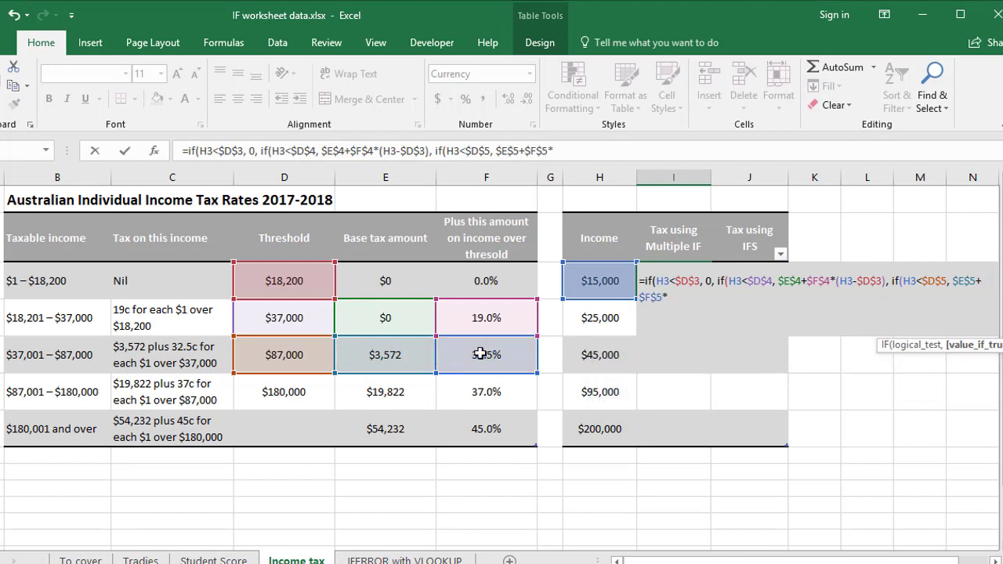
pyautogui.write('(')
pyautogui.click(614, 280)
pyautogui.write('-')
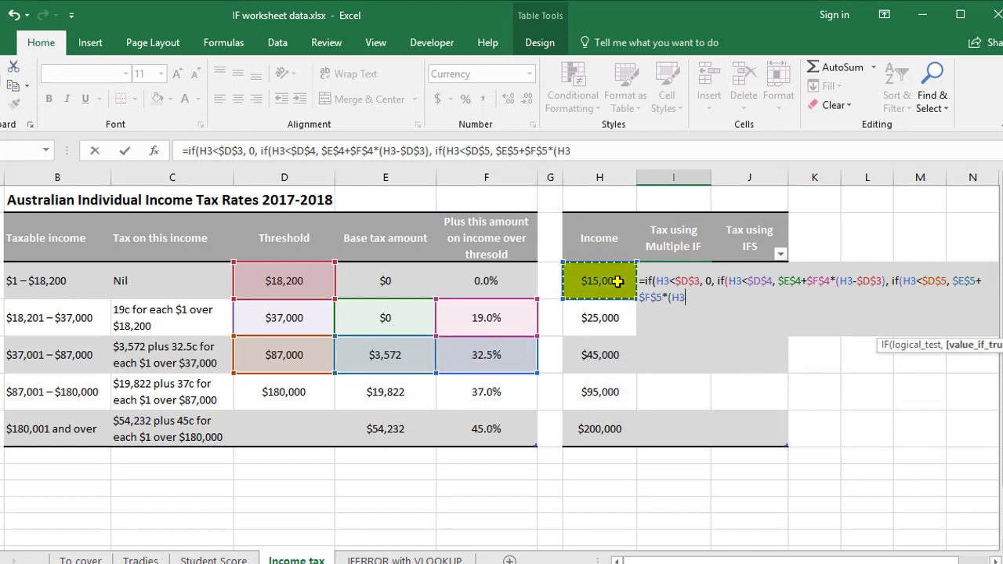
pyautogui.click(301, 322)
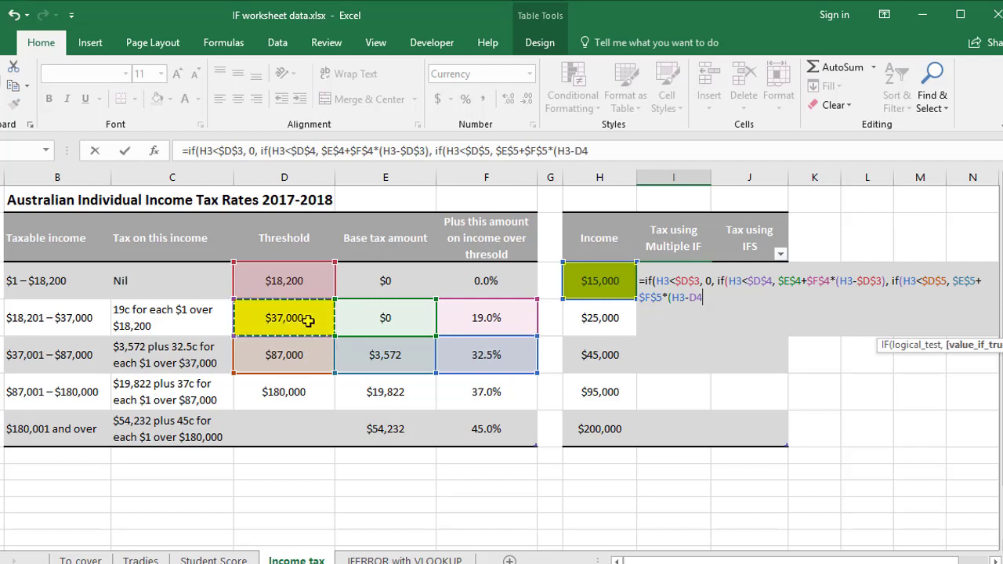
pyautogui.press('F4')
pyautogui.write(')')
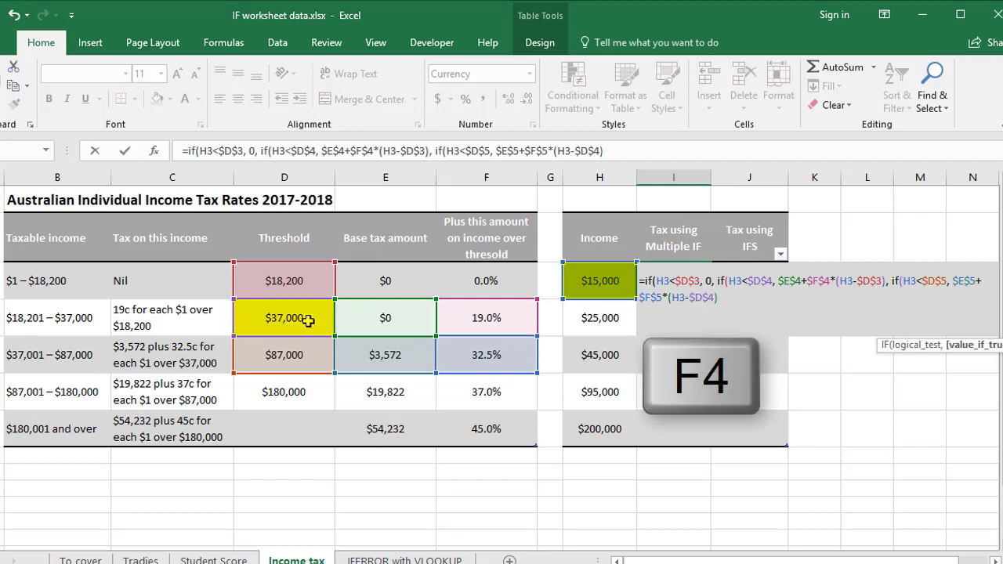
# Nest a fourth IF in the I3 formula with the logical test H3<$D$6
pyautogui.write(', if(')
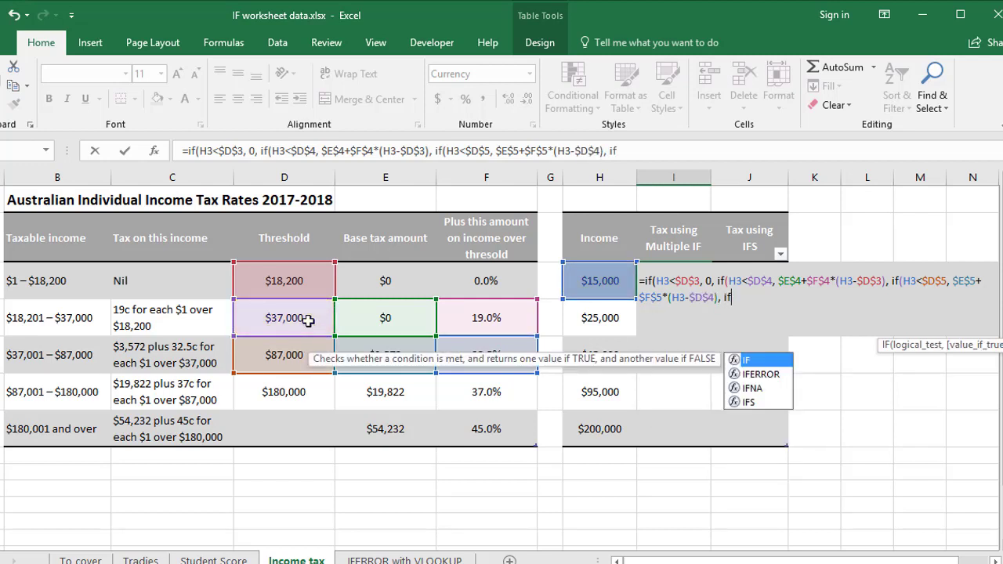
pyautogui.click(611, 283)
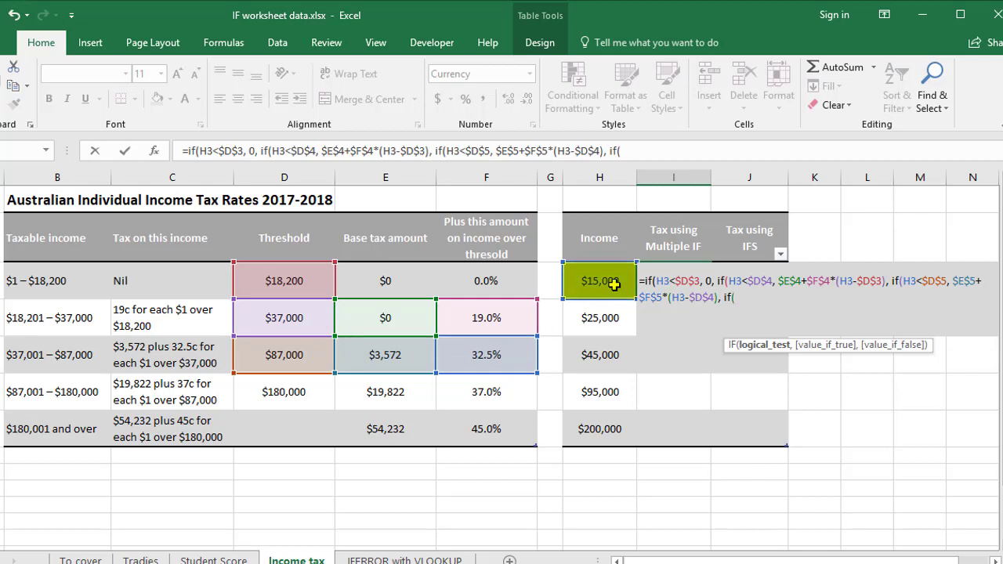
pyautogui.write('<')
pyautogui.click(278, 394)
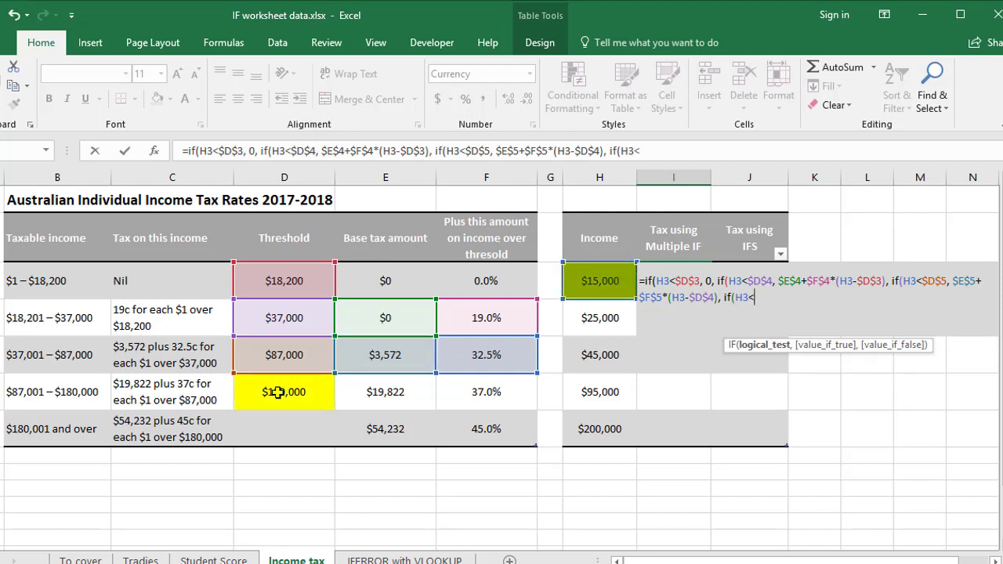
pyautogui.press('F4')
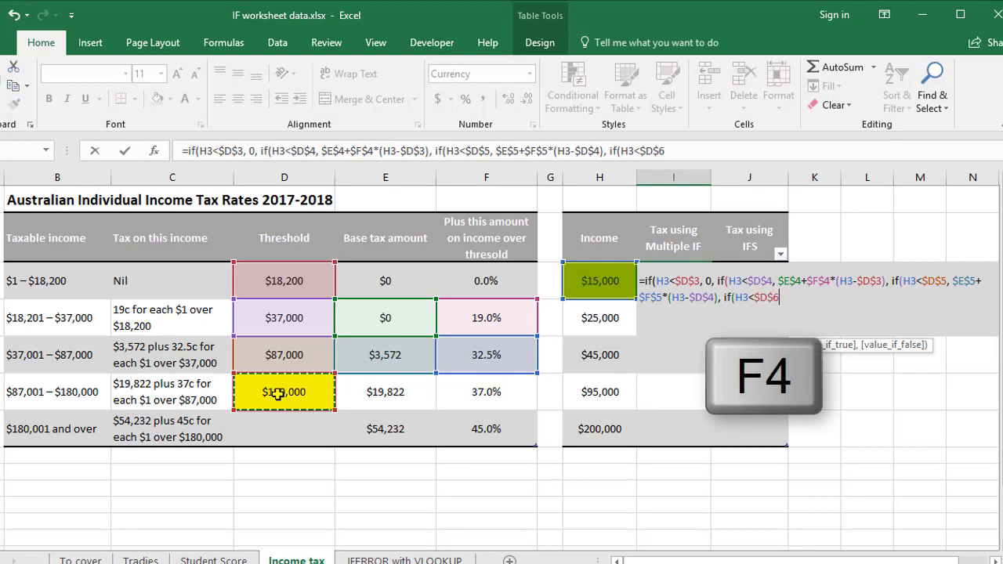
pyautogui.write(',')
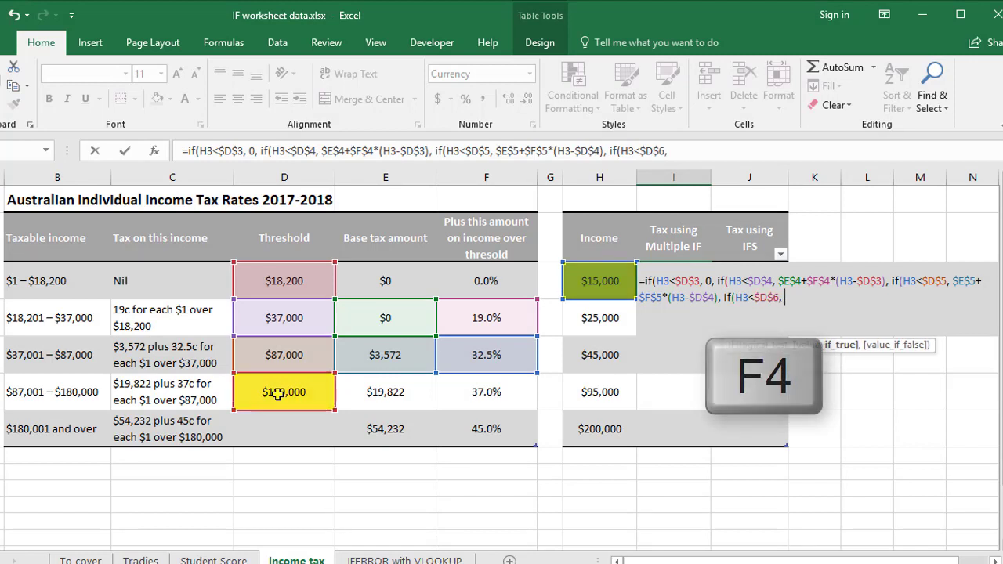
# Add $E$6+$F$6*(H3-$D$5) as the fourth IF's value if true in the I3 formula
pyautogui.click(397, 393)
pyautogui.press('F4')
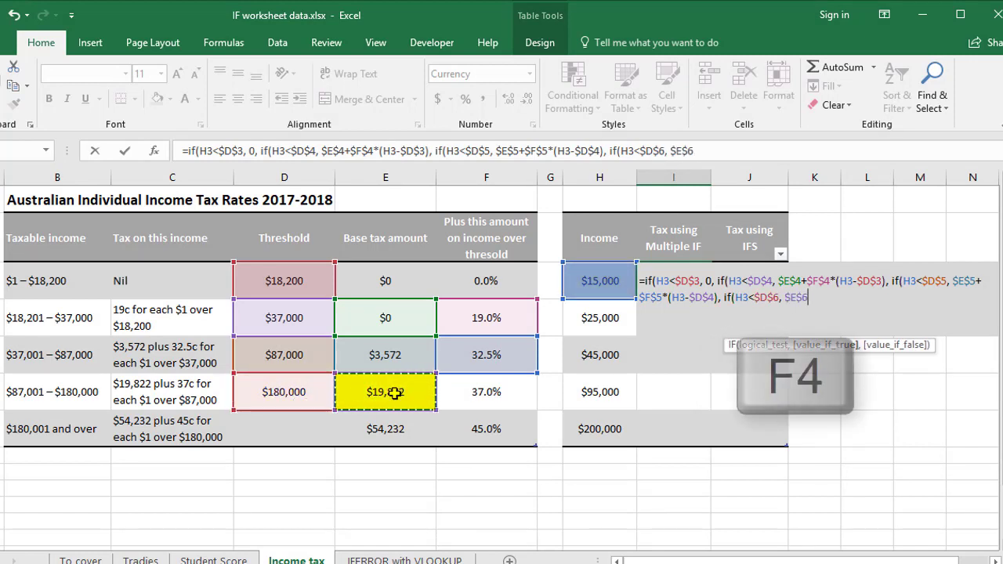
pyautogui.write('+')
pyautogui.click(483, 396)
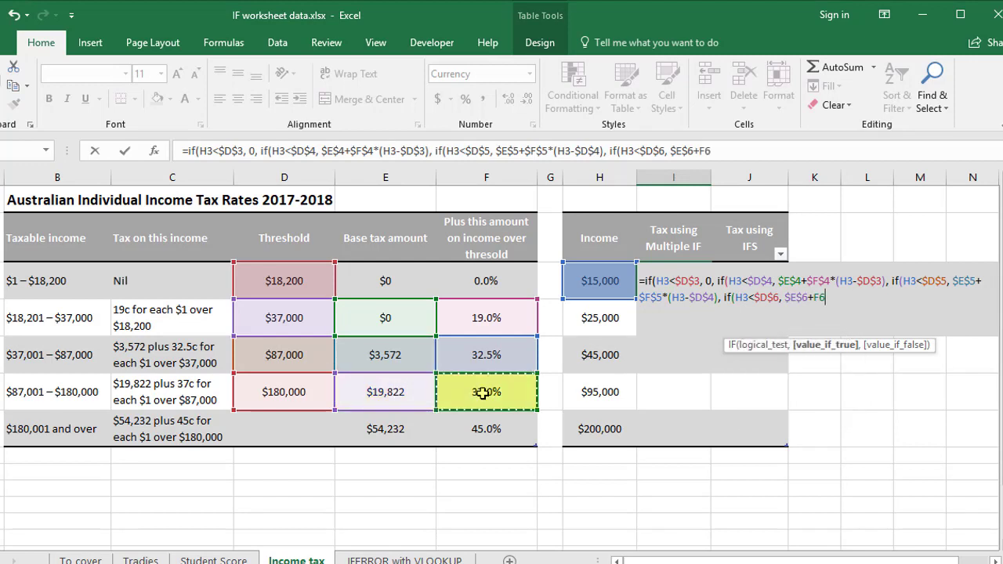
pyautogui.press('F4')
pyautogui.write('*(')
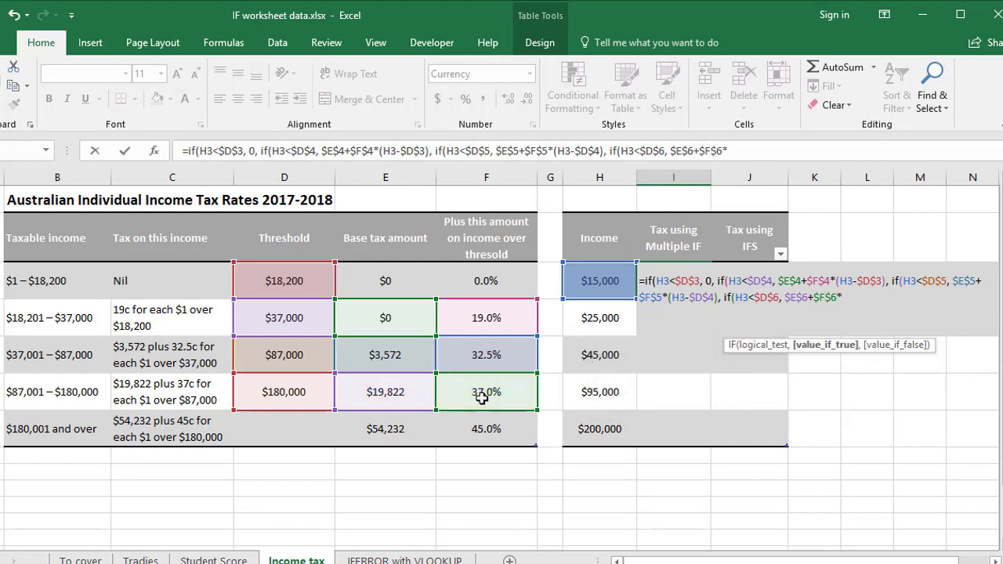
pyautogui.click(599, 279)
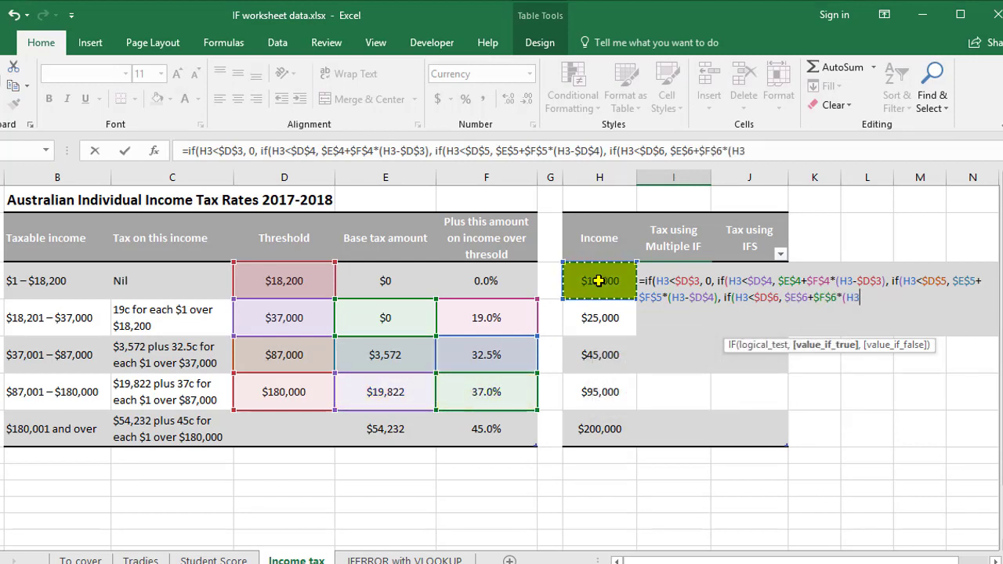
pyautogui.write('-')
pyautogui.click(280, 362)
pyautogui.press('F4')
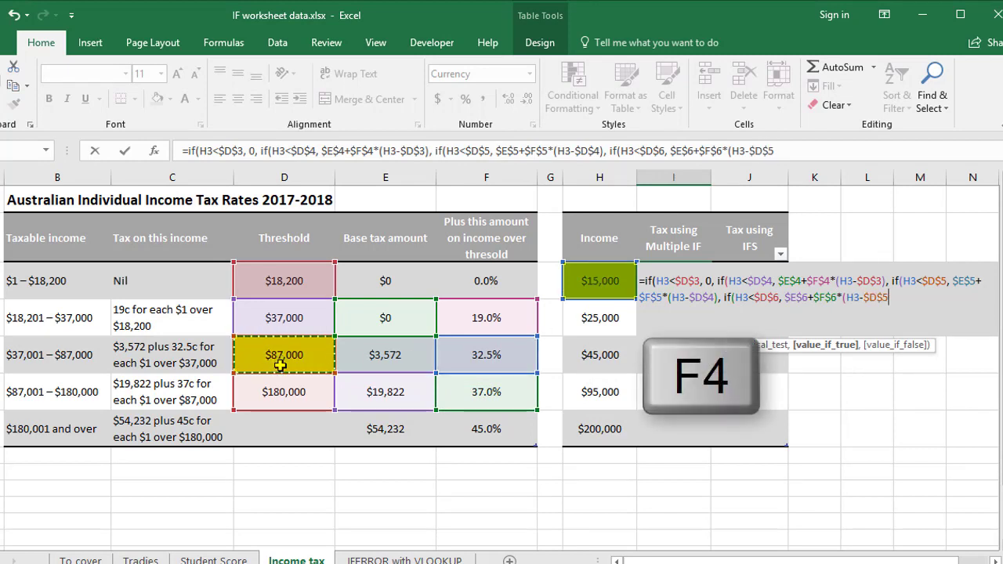
pyautogui.write(')')
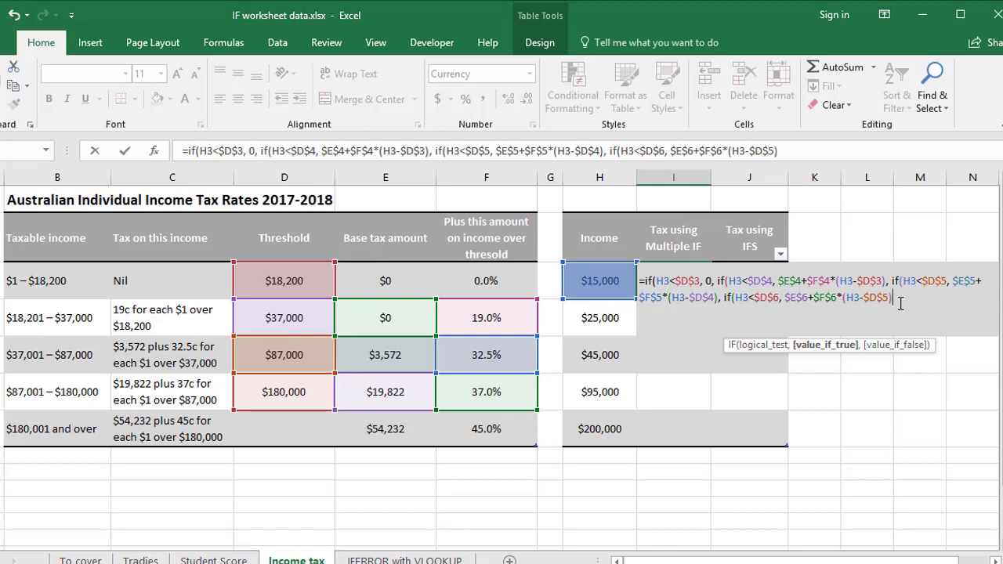
pyautogui.write(',')
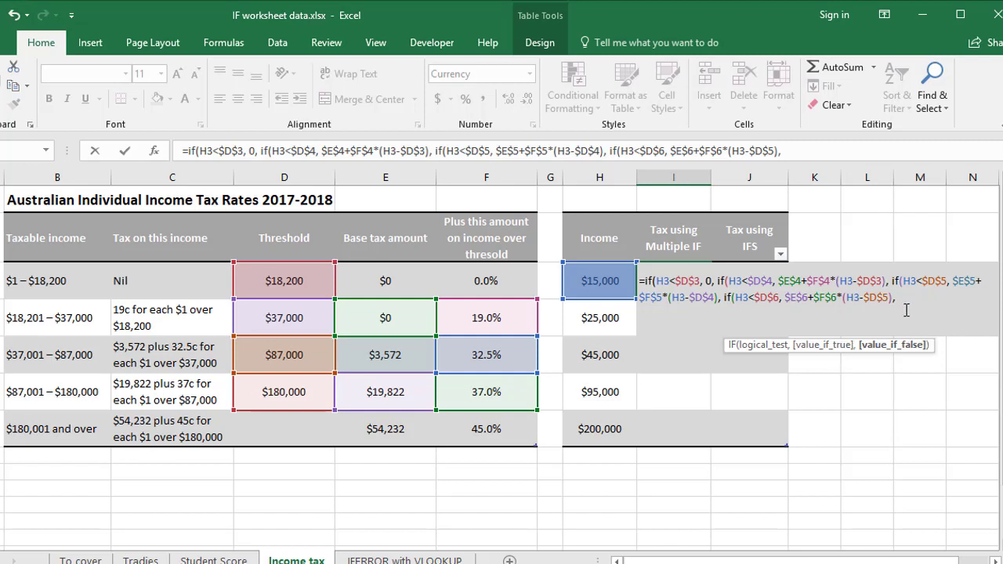
# Finish the I3 formula with $E$7+$F$7*(H3-$D$6) as the fourth IF's value if false, closing all nested IFs
pyautogui.click(408, 430)
pyautogui.press('F4')
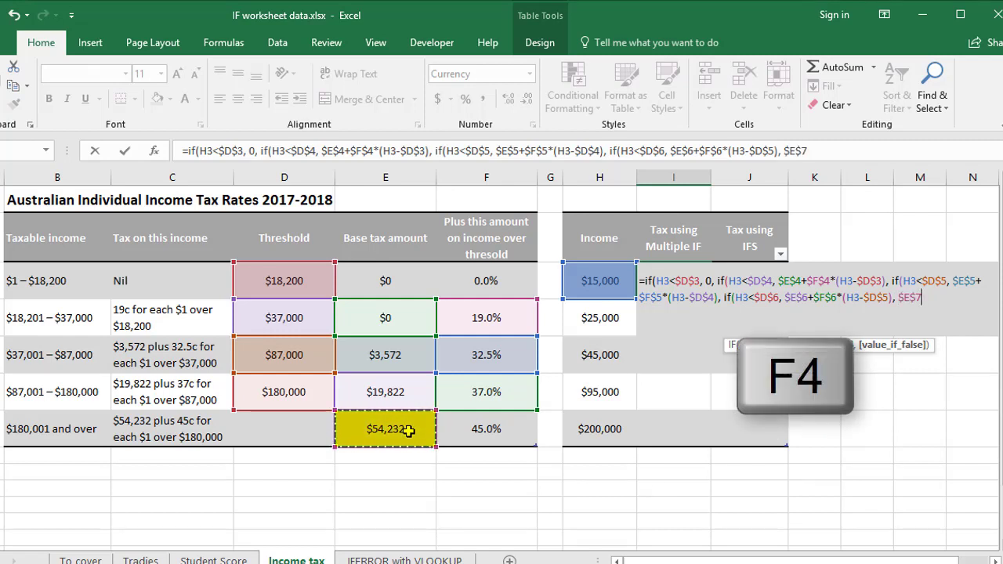
pyautogui.write('+')
pyautogui.click(496, 431)
pyautogui.press('F4')
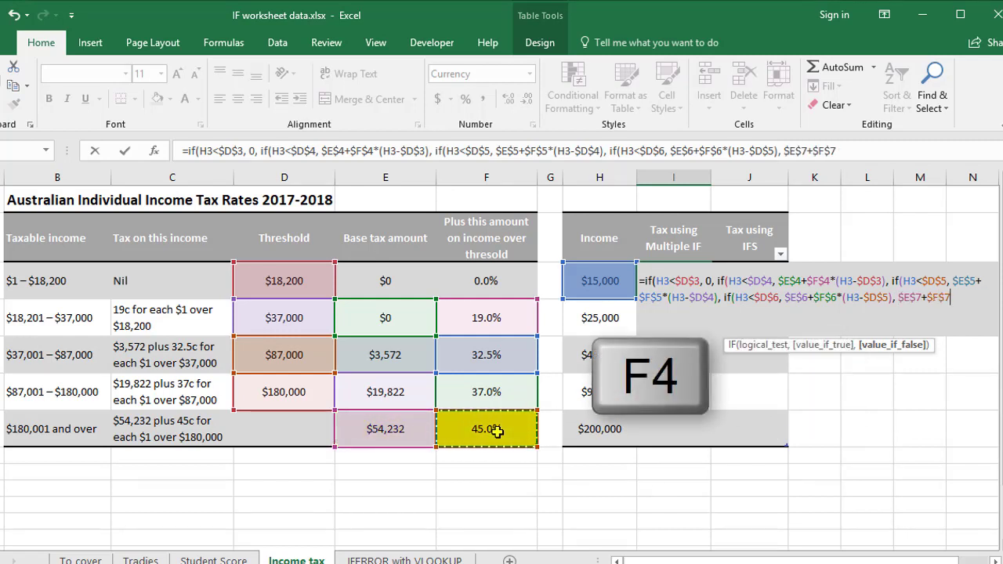
pyautogui.write('*(')
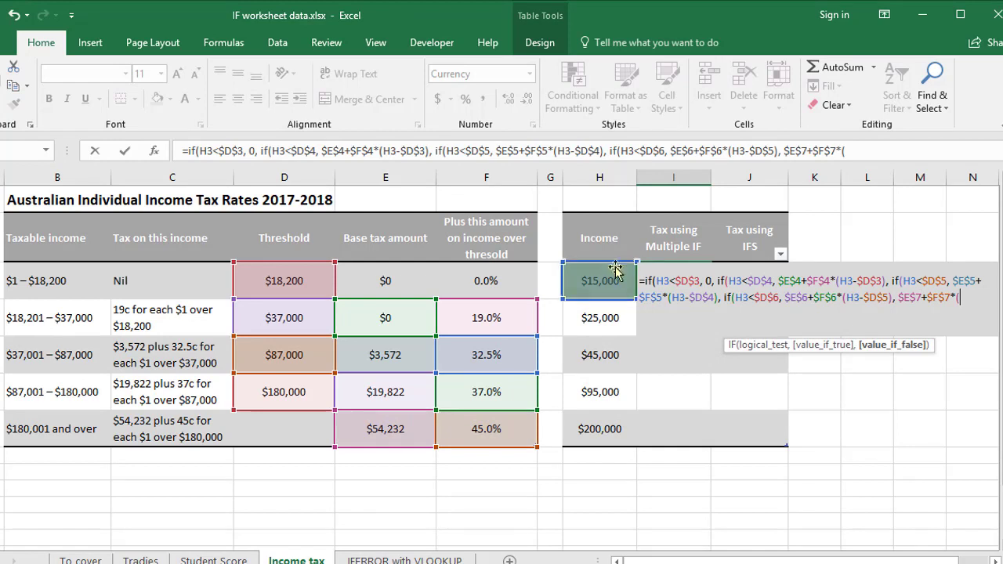
pyautogui.click(608, 276)
pyautogui.write('-')
pyautogui.click(286, 392)
pyautogui.press('F4')
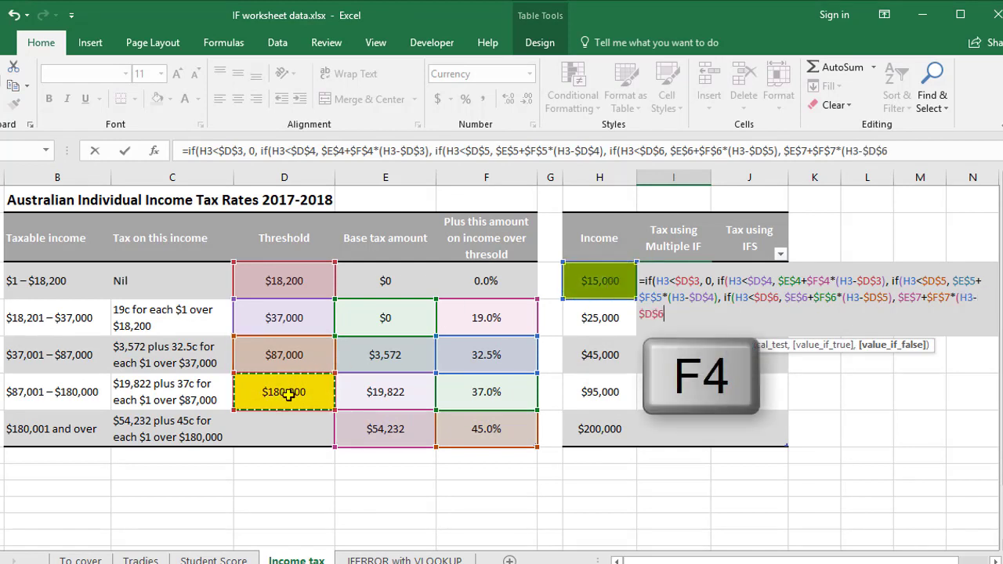
pyautogui.write('))))')
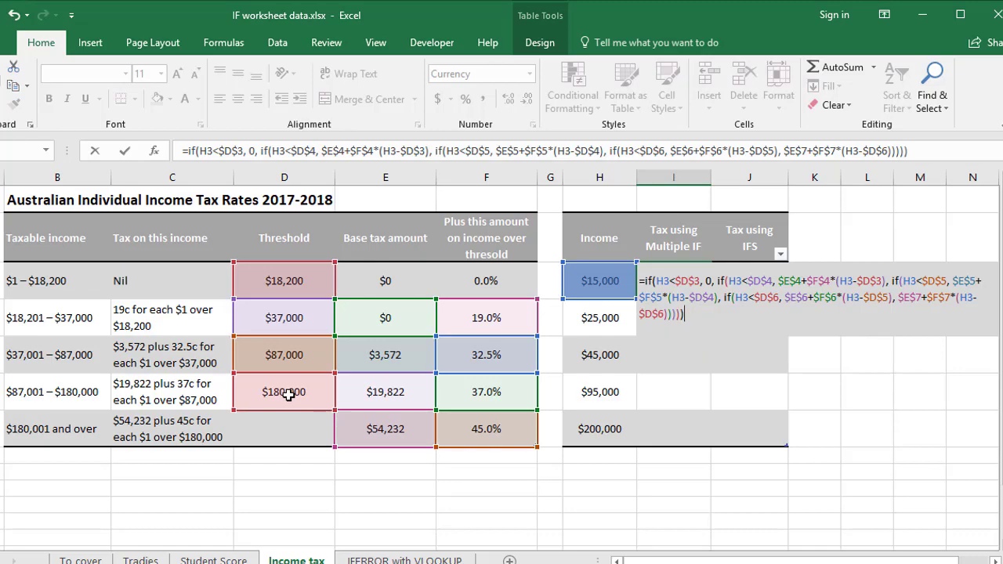
pyautogui.press('Return')
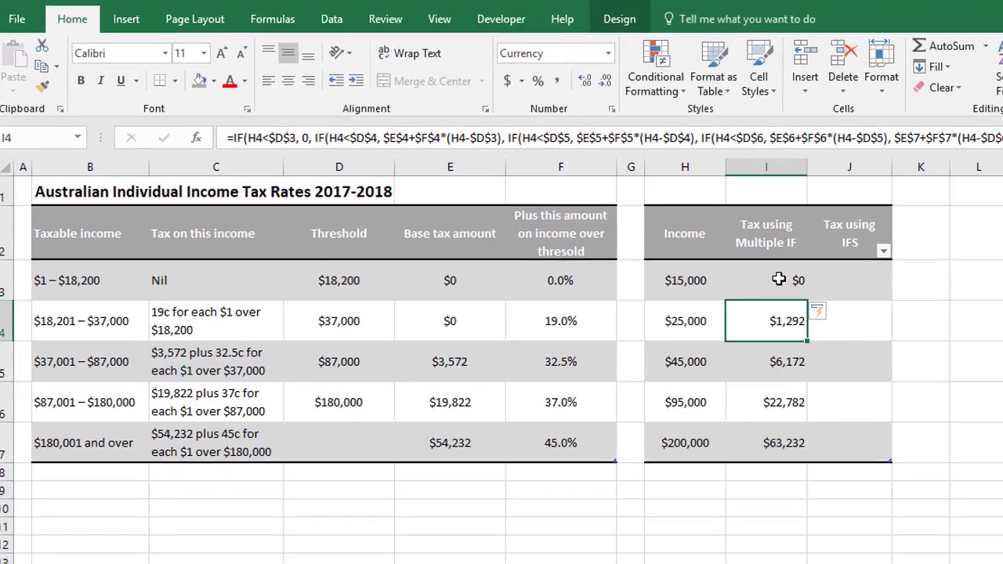
# Set the income in H4 to 35000 and check the tax calculated in I4
pyautogui.moveTo(777, 280); pyautogui.dragTo(767, 437)
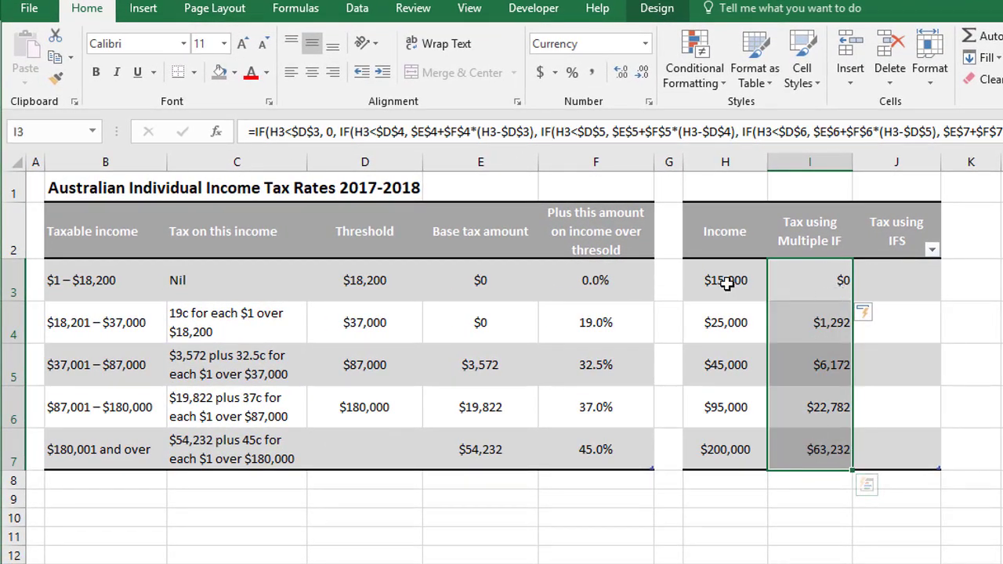
pyautogui.moveTo(716, 281); pyautogui.dragTo(712, 444)
pyautogui.click(728, 321)
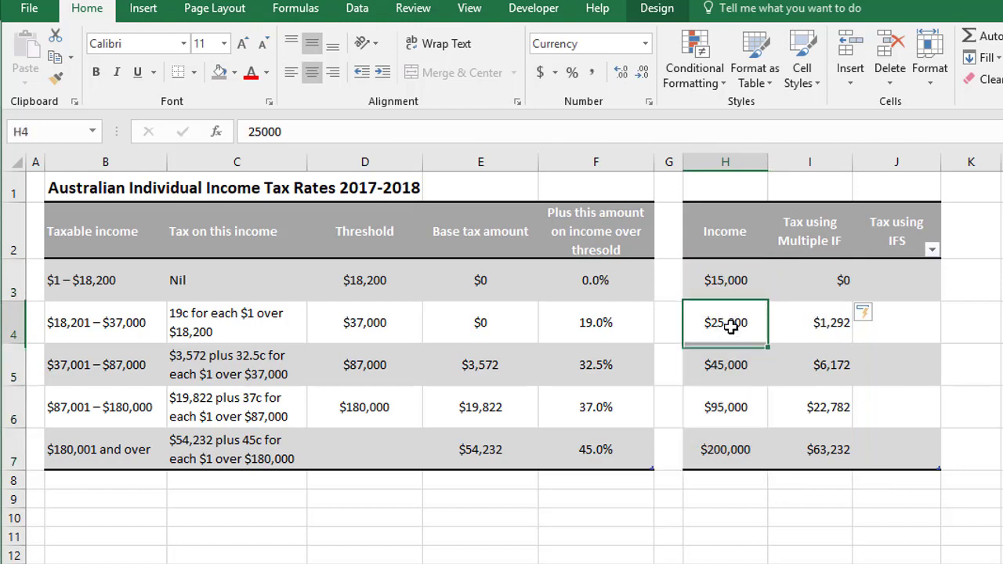
pyautogui.write('35000')
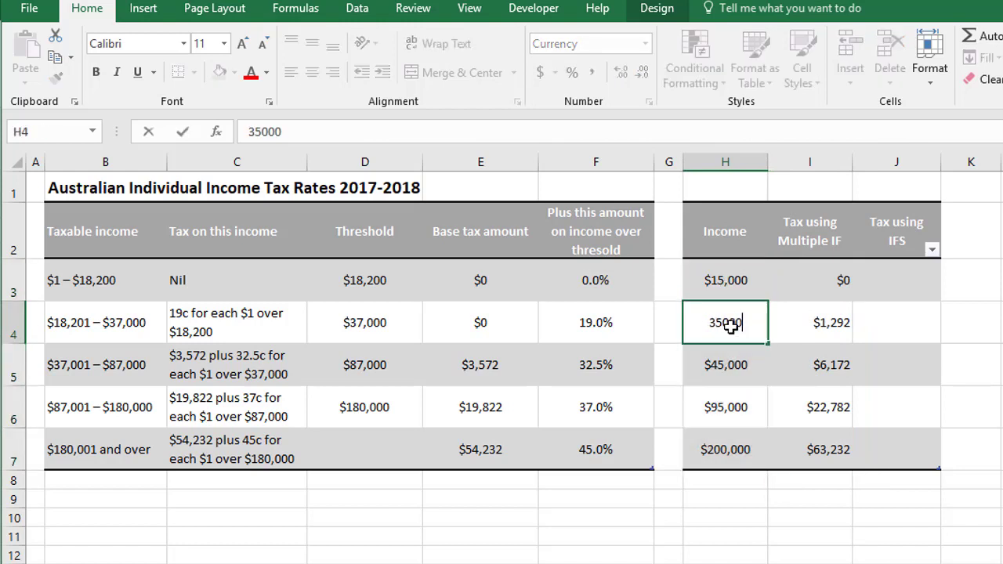
pyautogui.press('Return')
pyautogui.click(810, 321)
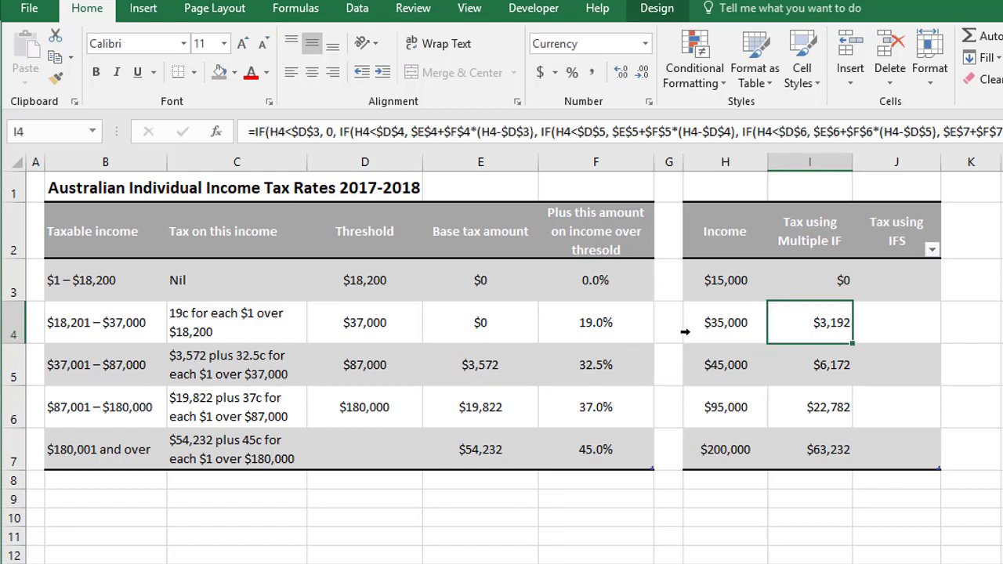
# Set the income in H4 to 37000 and compare the tax in I4 with the base tax amount in E5
pyautogui.doubleClick(732, 323)
pyautogui.press('Delete')
pyautogui.press('Delete')
pyautogui.press('Delete')
pyautogui.press('Delete')
pyautogui.press('Delete')
pyautogui.write('37000')
pyautogui.press('Return')
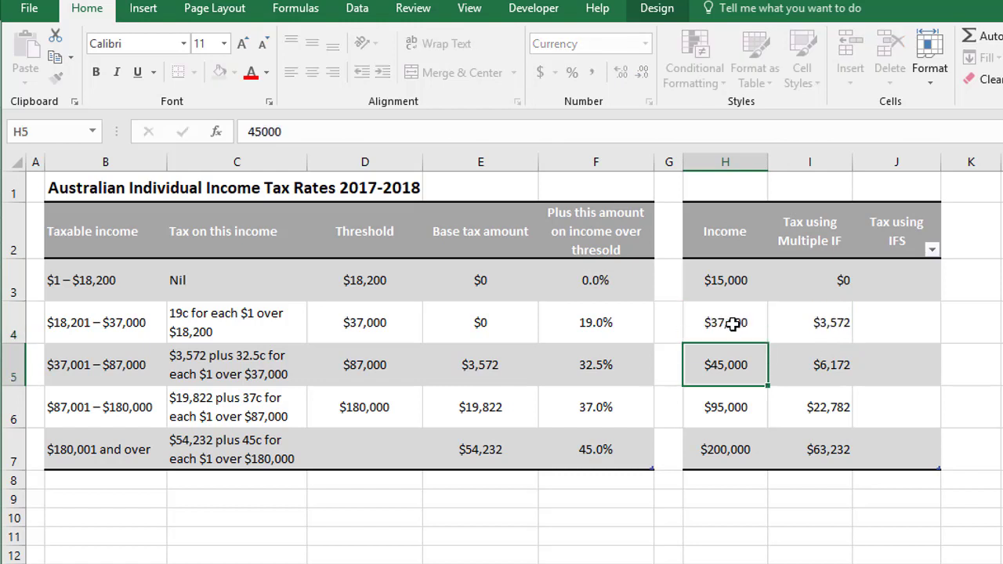
pyautogui.click(804, 323)
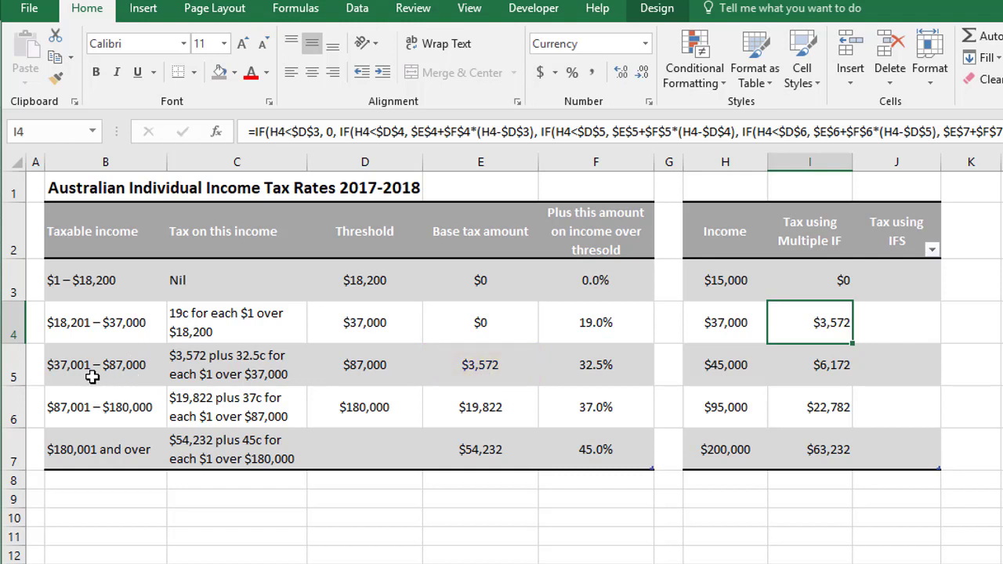
pyautogui.click(480, 372)
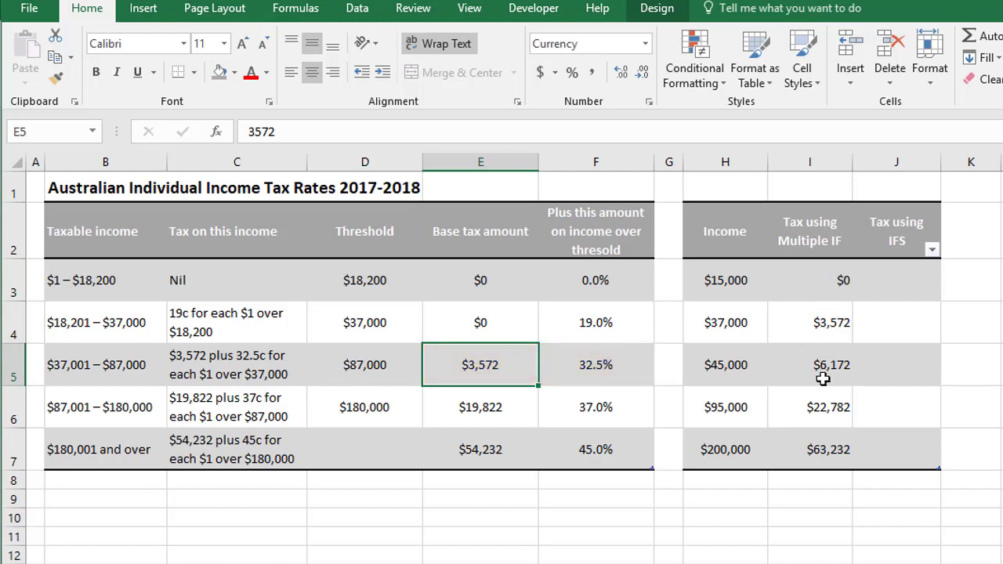
pyautogui.click(901, 289)
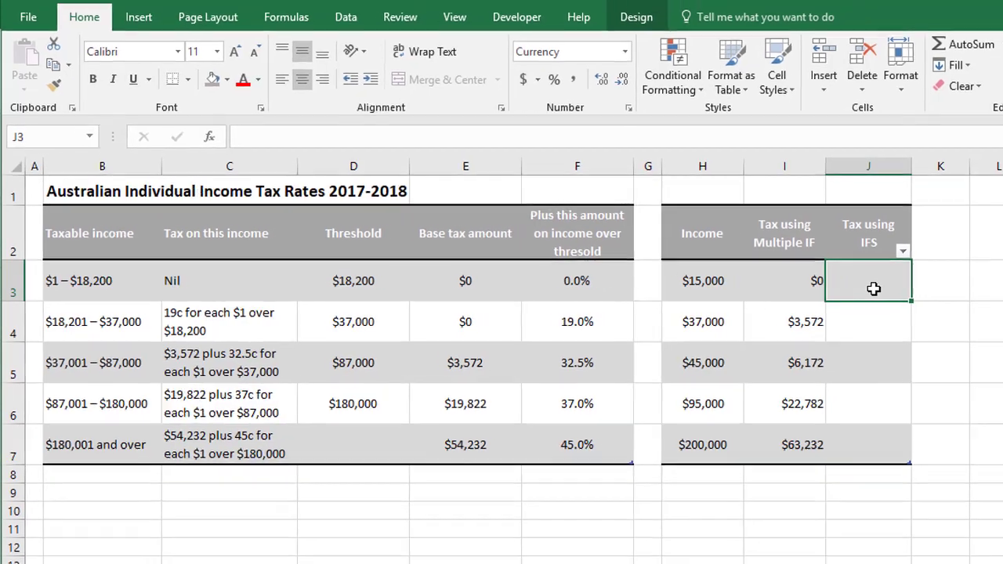
pyautogui.write('=if(')
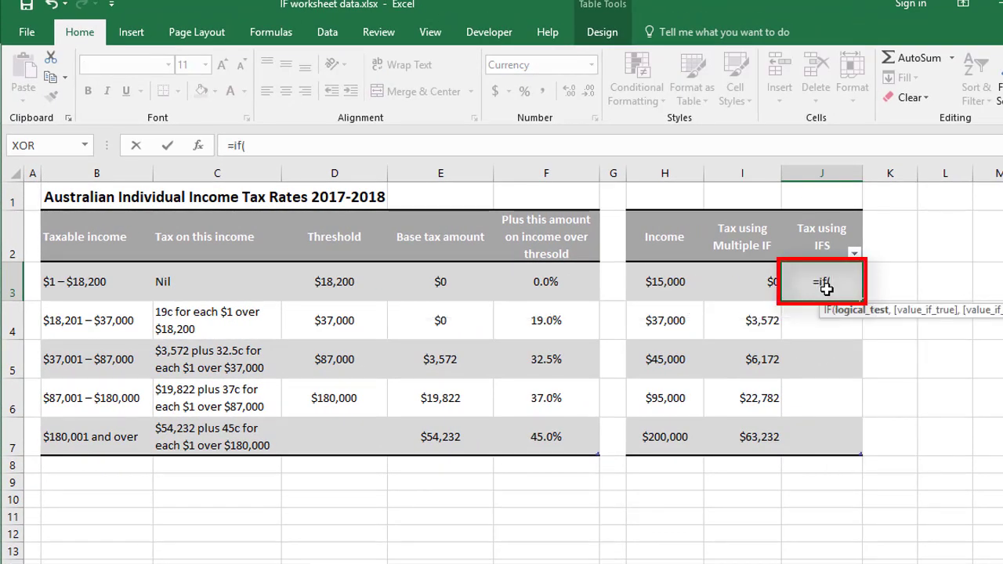
pyautogui.press('BackSpace')
pyautogui.write('s(')
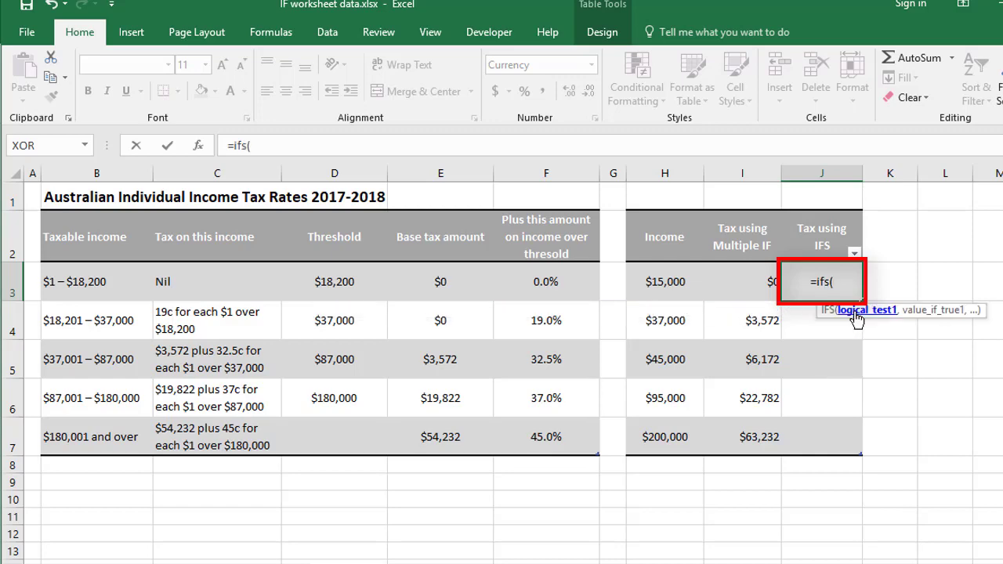
pyautogui.click(198, 146)
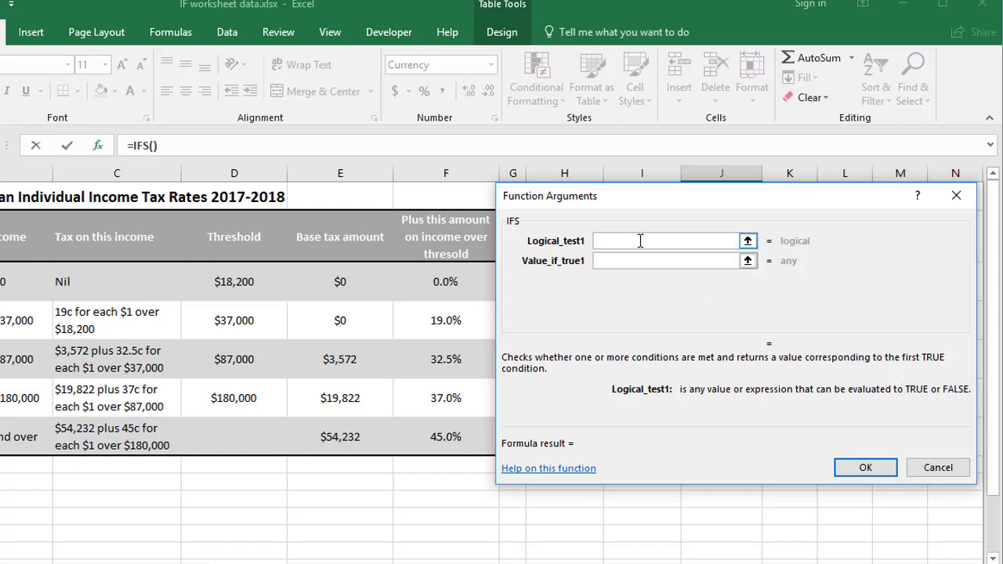
pyautogui.click(614, 261)
pyautogui.click(947, 468)
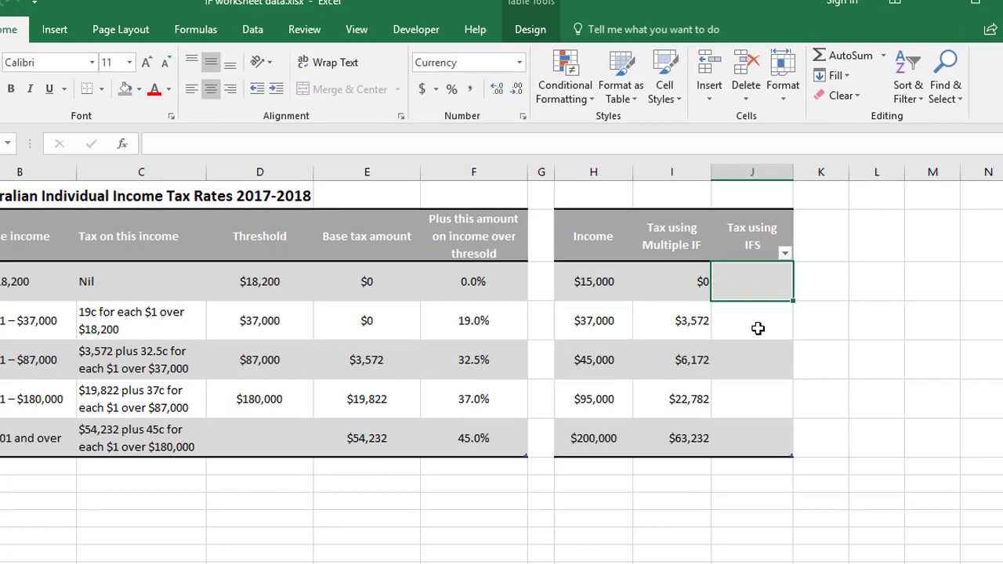
# Start an IFS formula in J3 with the first logical test H3<$D$3 and the value 0 if true
pyautogui.write('=ifs(')
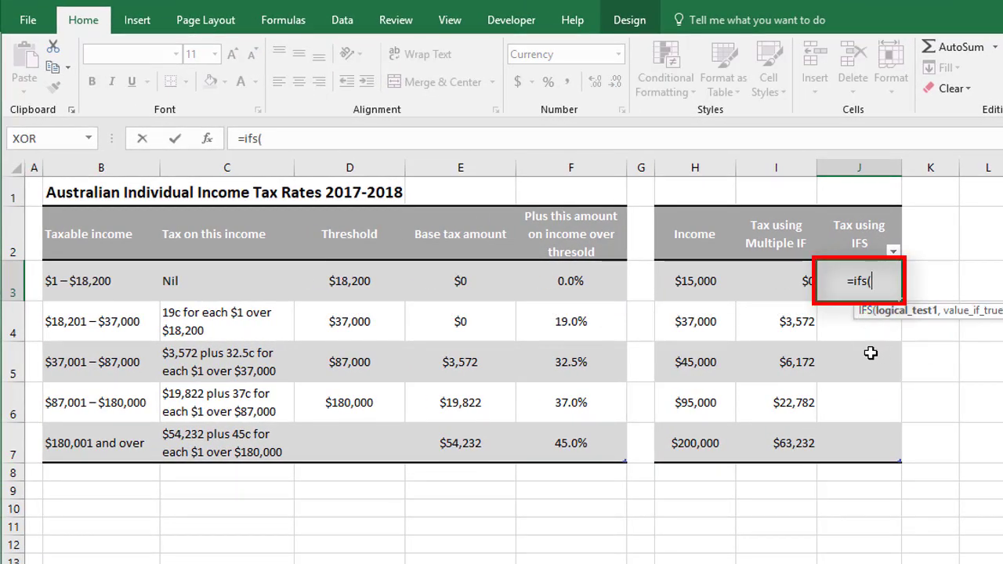
pyautogui.click(694, 280)
pyautogui.write('<')
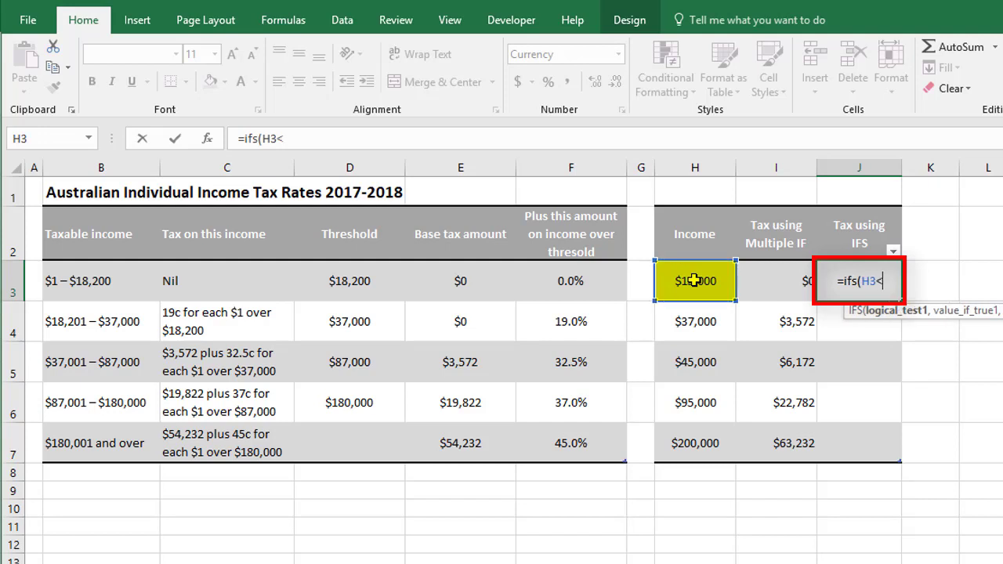
pyautogui.click(344, 288)
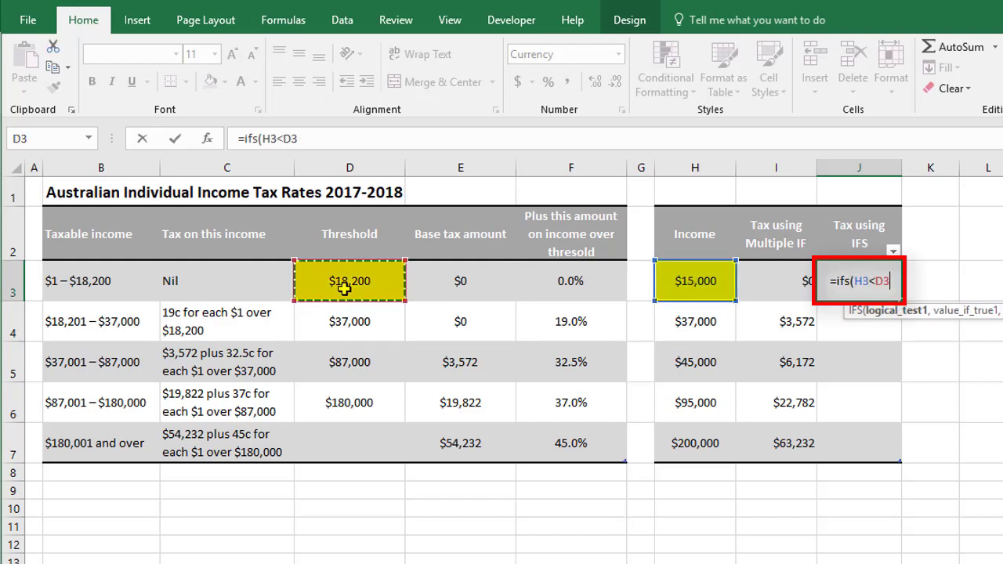
pyautogui.press('F4')
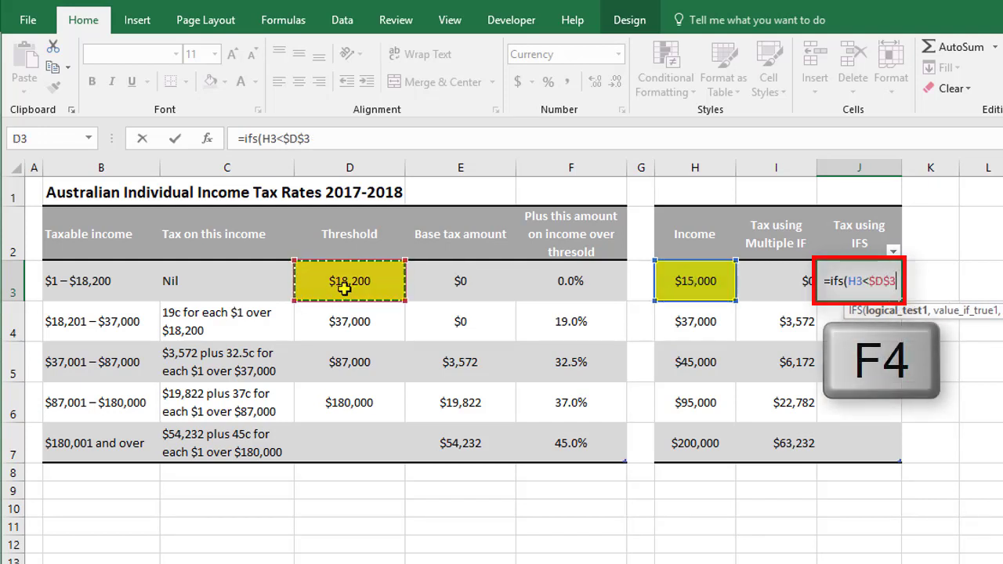
pyautogui.write(',')
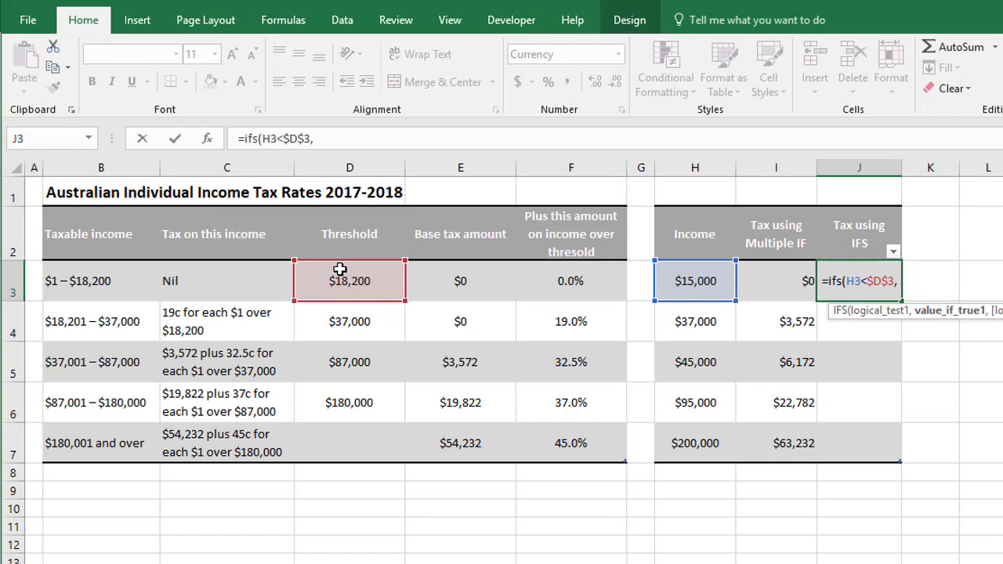
pyautogui.write(' 0,')
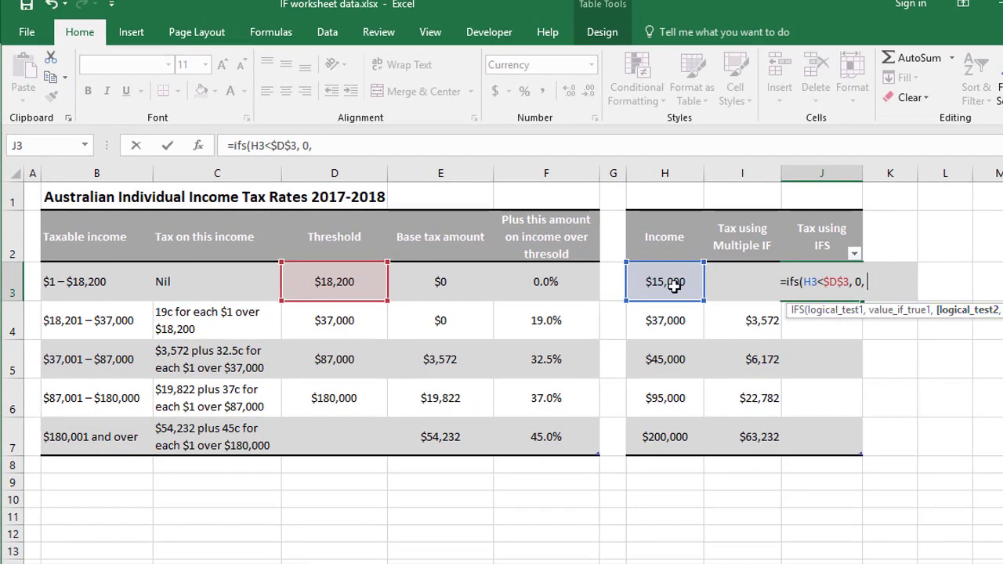
# Add H3<$D$4 as the second logical test of the IFS formula in J3
pyautogui.click(669, 283)
pyautogui.write('<')
pyautogui.click(335, 322)
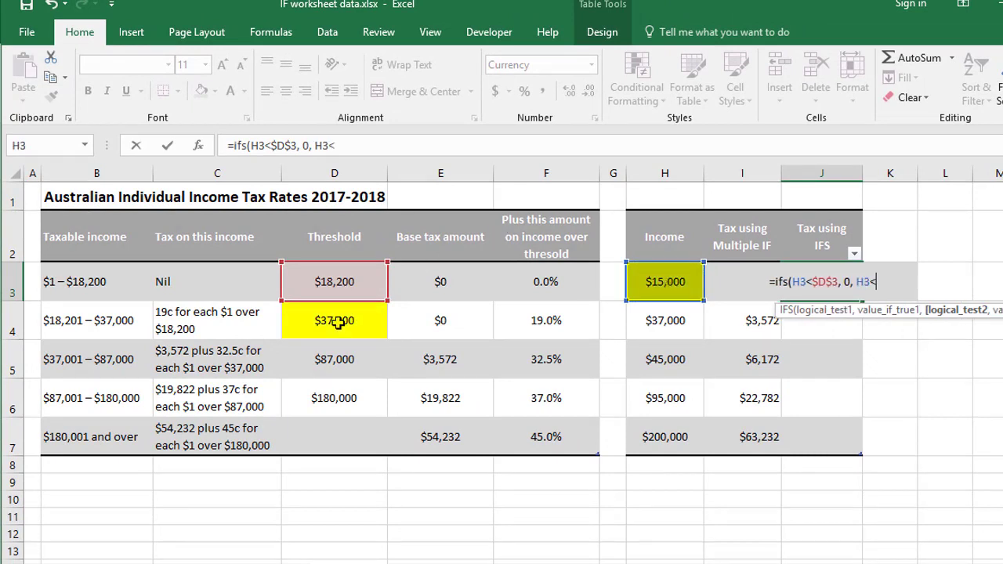
pyautogui.press('F4')
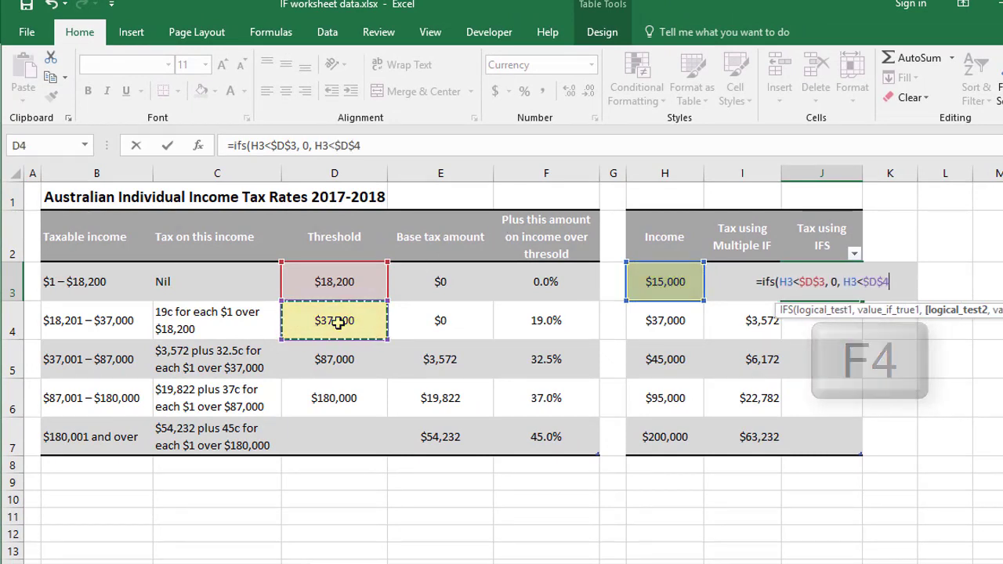
pyautogui.write(',')
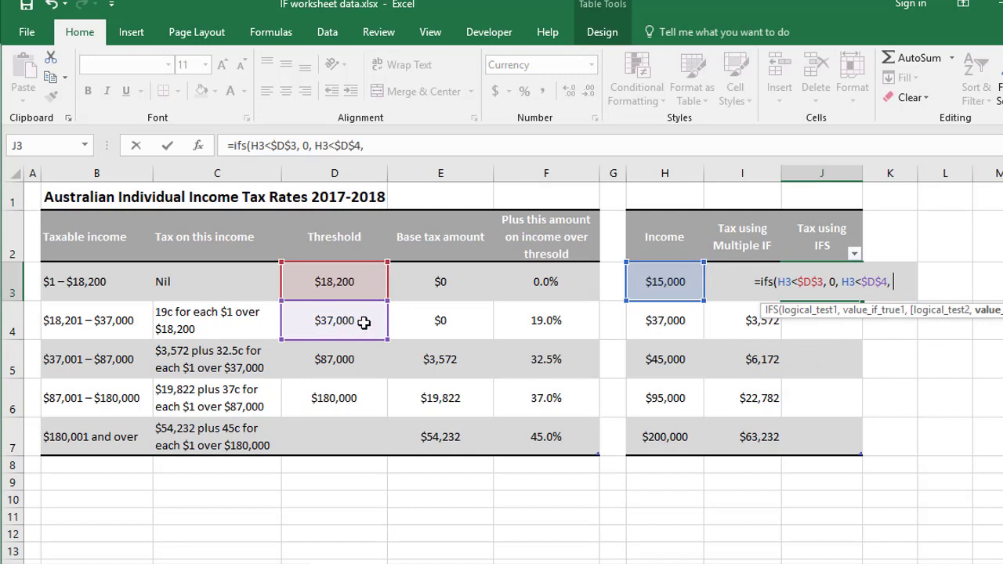
# Add $E$4+$F$4*(H3-$D$3) as the second test's value if true in the J3 IFS formula
pyautogui.click(443, 323)
pyautogui.press('F4')
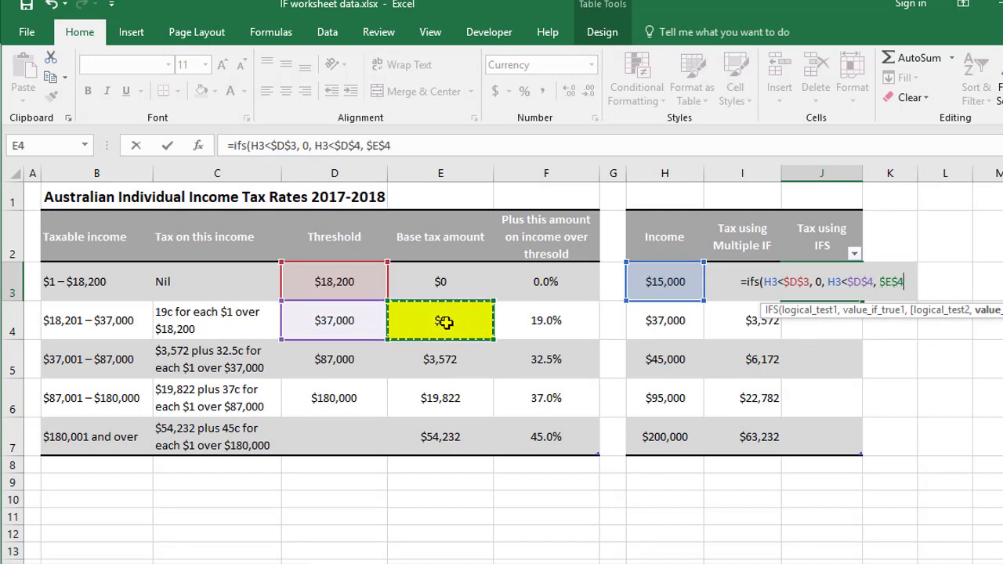
pyautogui.write('+')
pyautogui.click(546, 320)
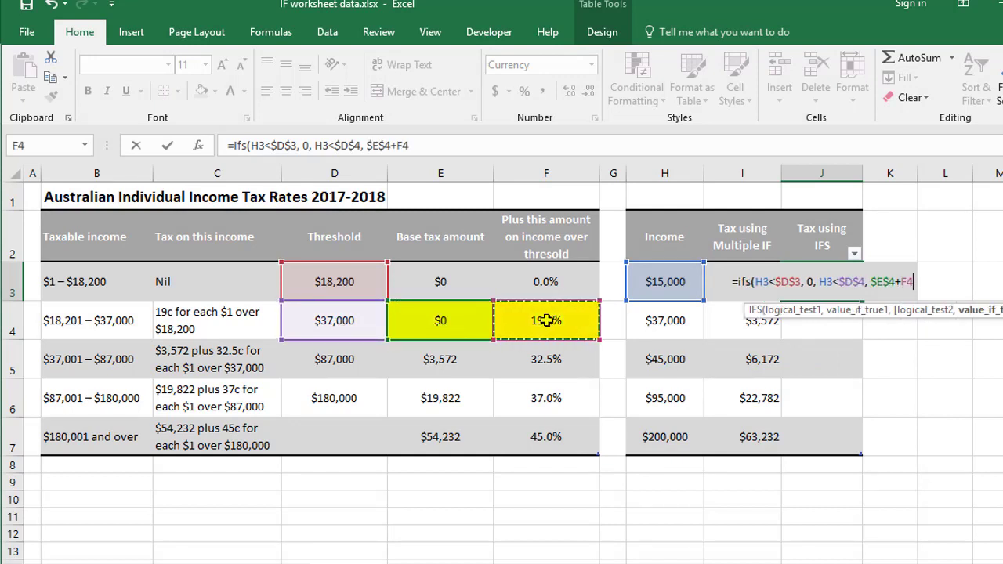
pyautogui.press('F4')
pyautogui.write('*')
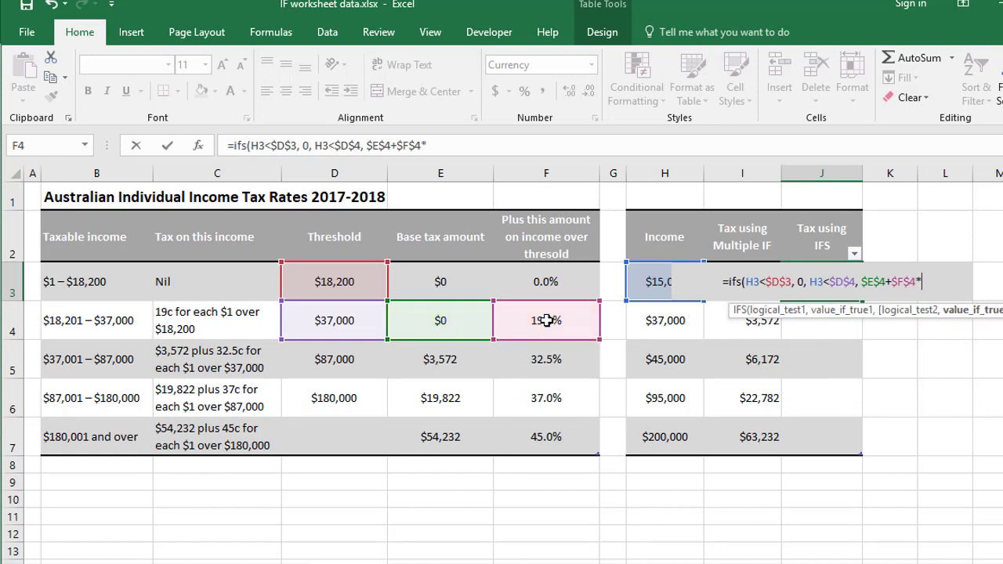
pyautogui.write('(')
pyautogui.click(650, 280)
pyautogui.write('-')
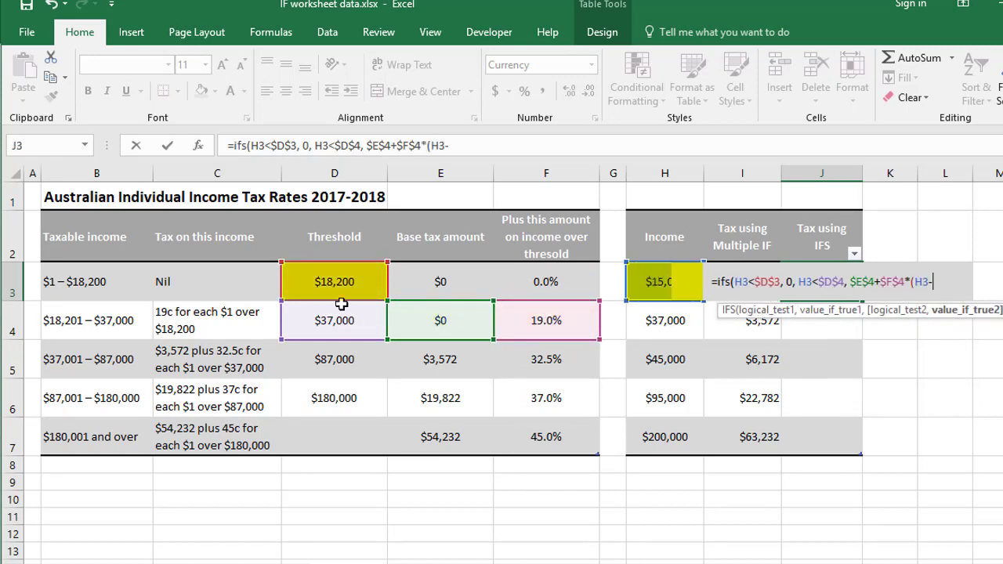
pyautogui.click(343, 282)
pyautogui.press('F4')
pyautogui.write(')')
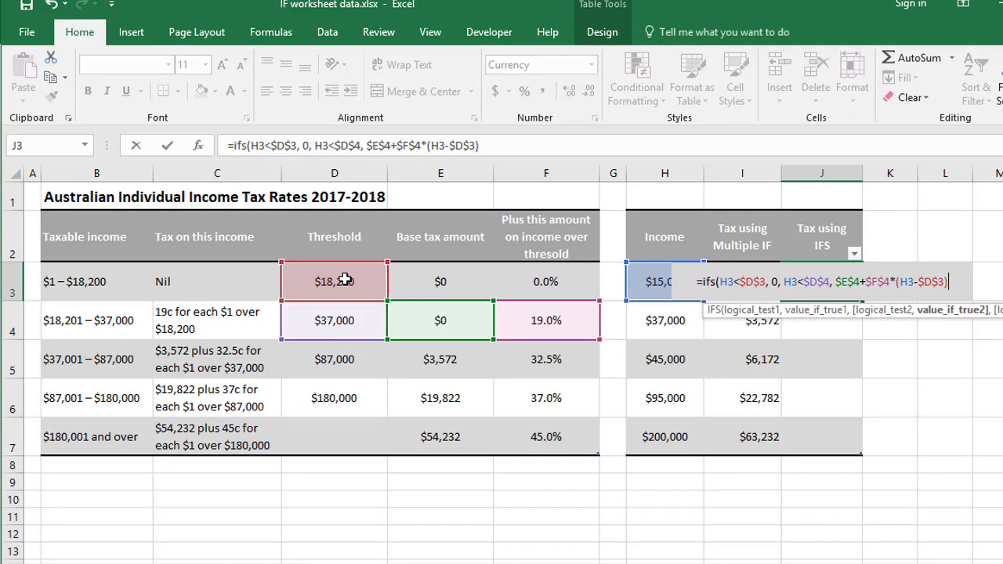
pyautogui.write(',')
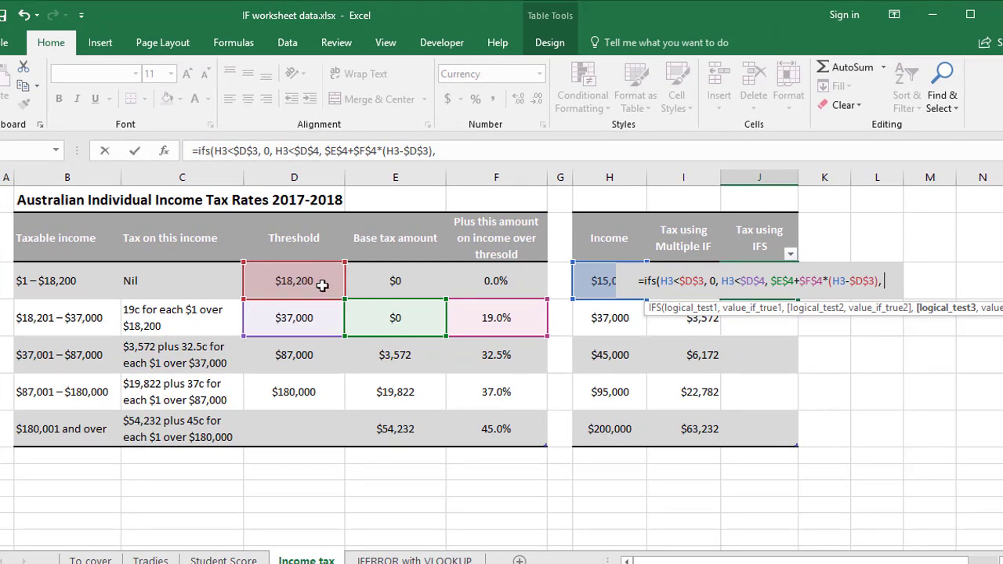
# Add H3<$D$5 as the third logical test of the IFS formula in J3
pyautogui.click(600, 281)
pyautogui.write('<')
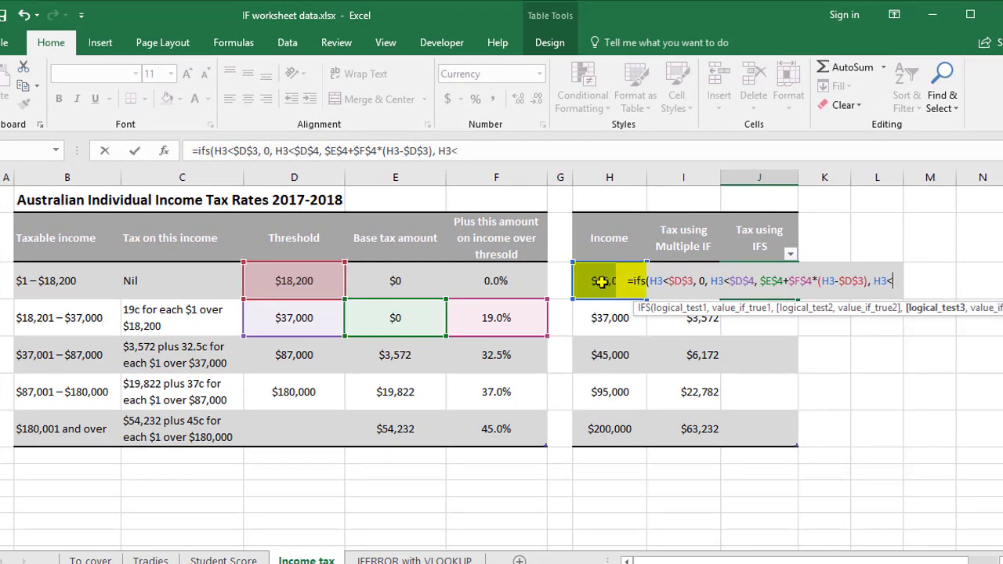
pyautogui.click(296, 354)
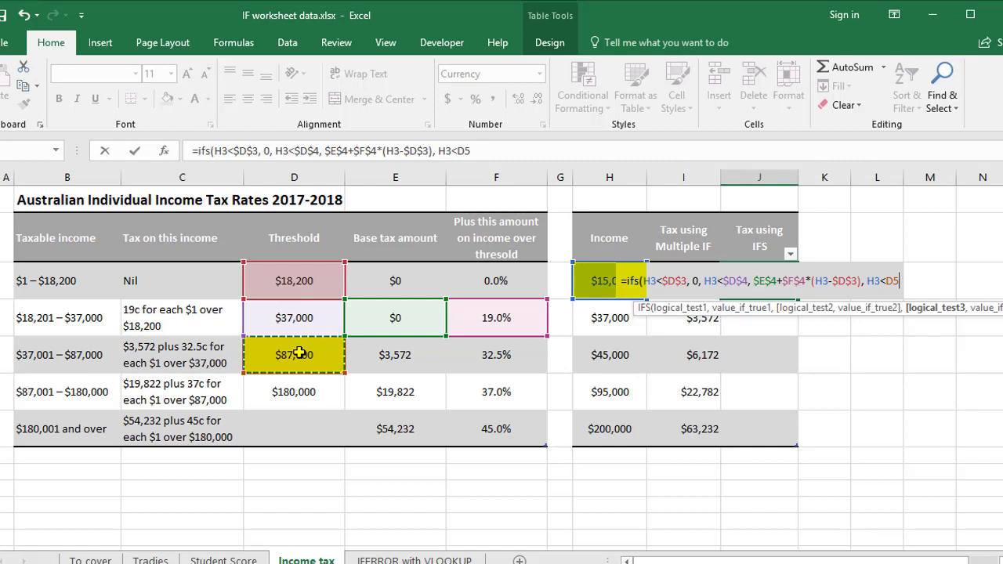
pyautogui.press('F4')
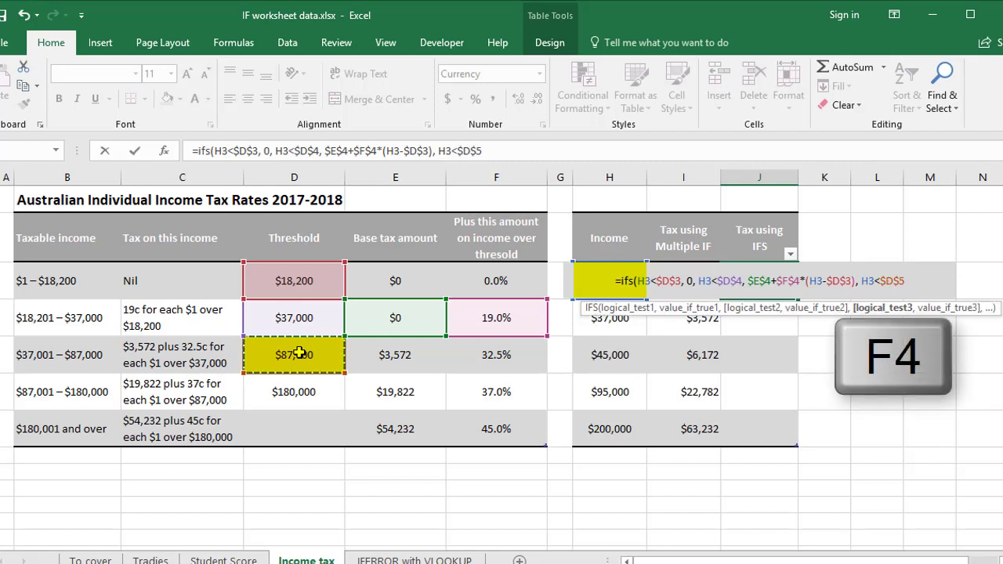
pyautogui.write(',')
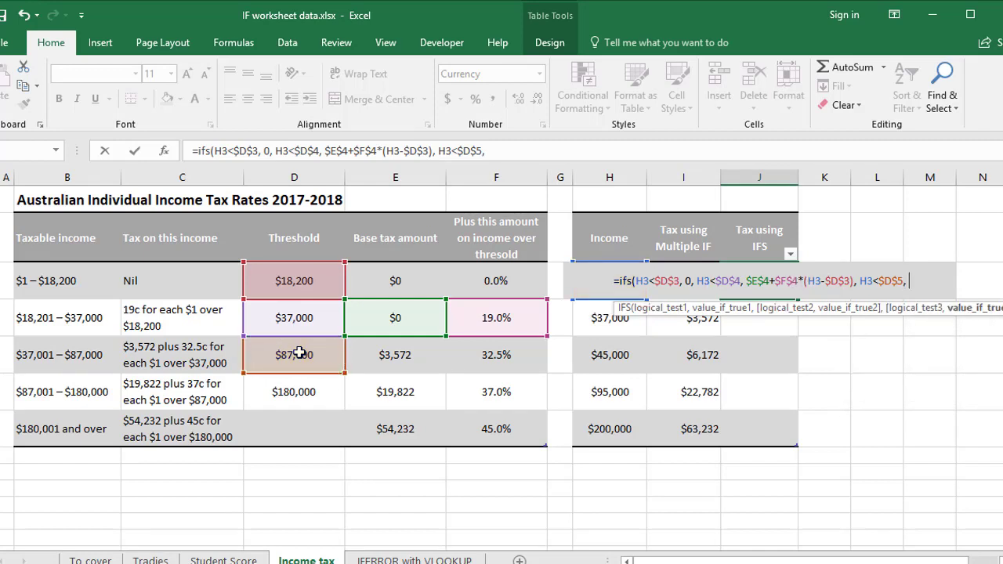
# Add $E$5+$F$5*(H3-$D$4) as the third test's value if true in the J3 IFS formula
pyautogui.click(402, 357)
pyautogui.press('F4')
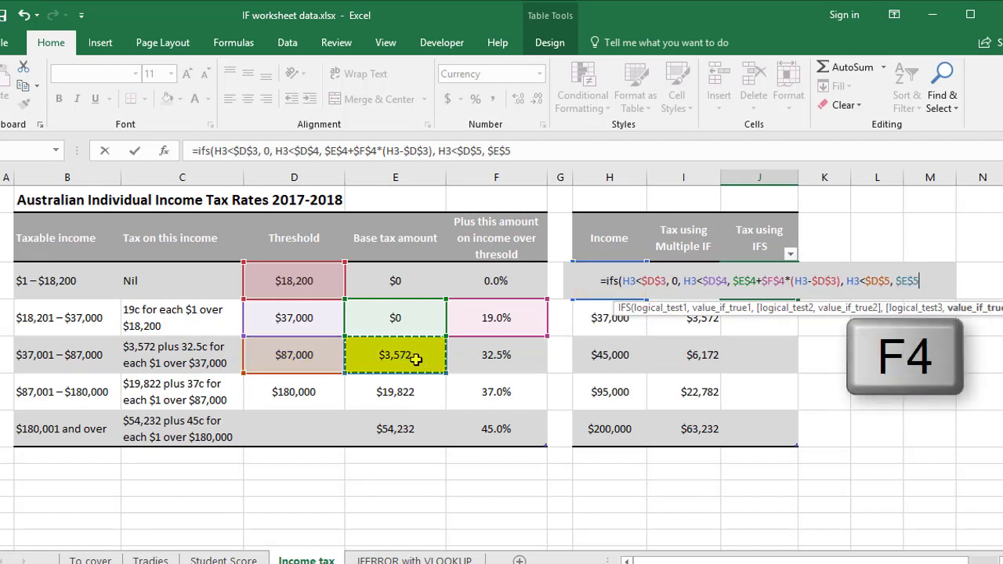
pyautogui.write('+')
pyautogui.click(496, 355)
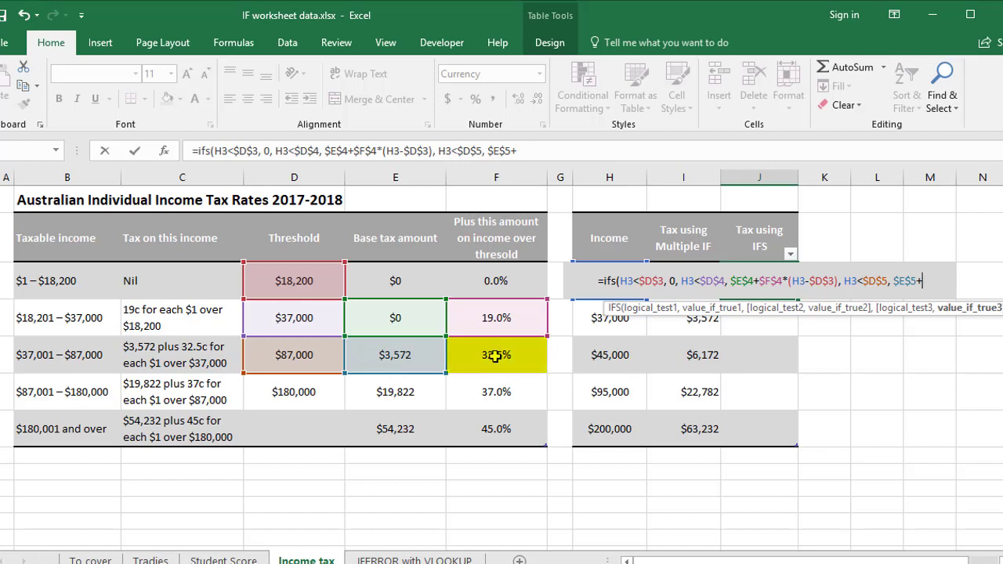
pyautogui.press('F4')
pyautogui.click(622, 151)
pyautogui.write('*')
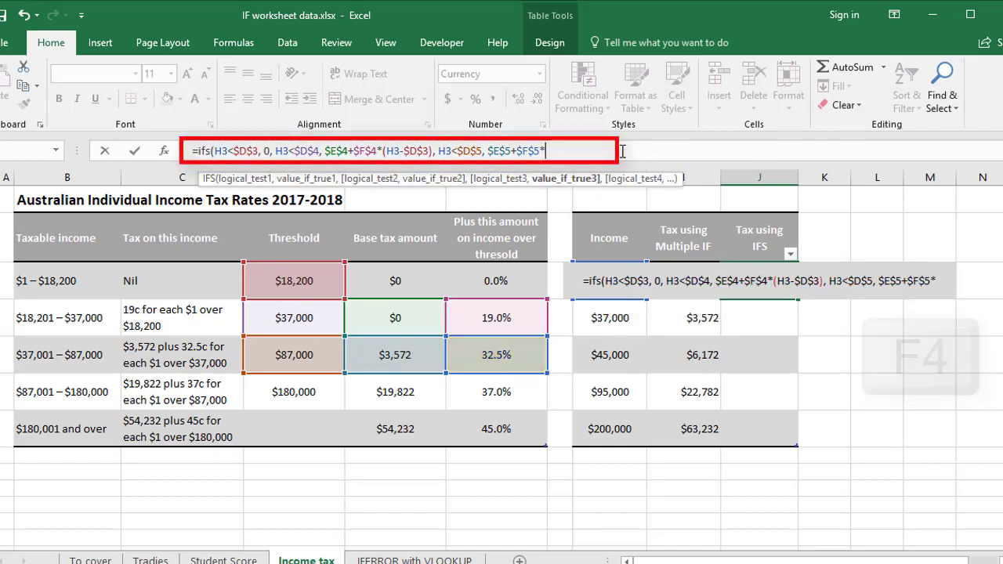
pyautogui.write('(H3-')
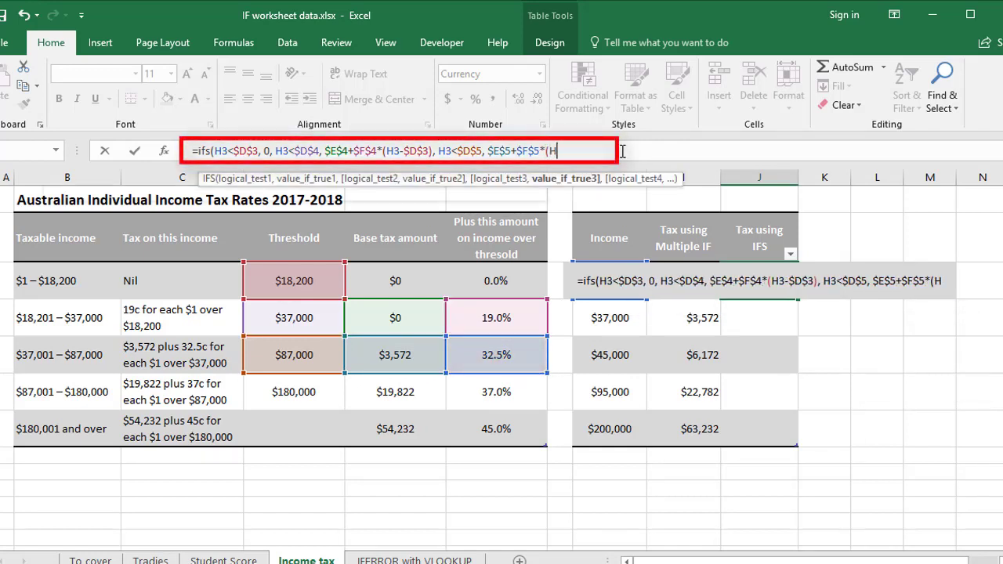
pyautogui.click(278, 325)
pyautogui.press('F4')
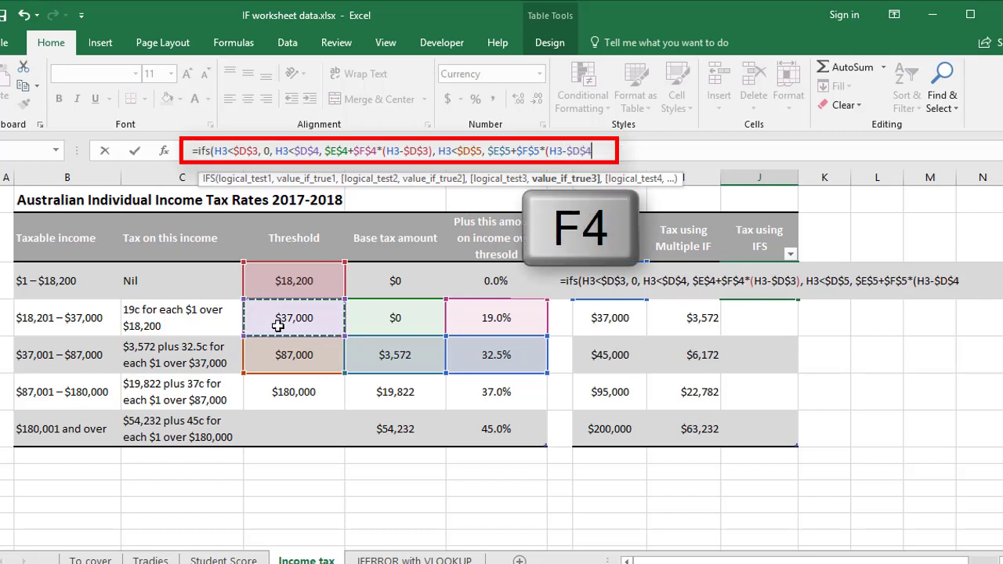
pyautogui.write(')')
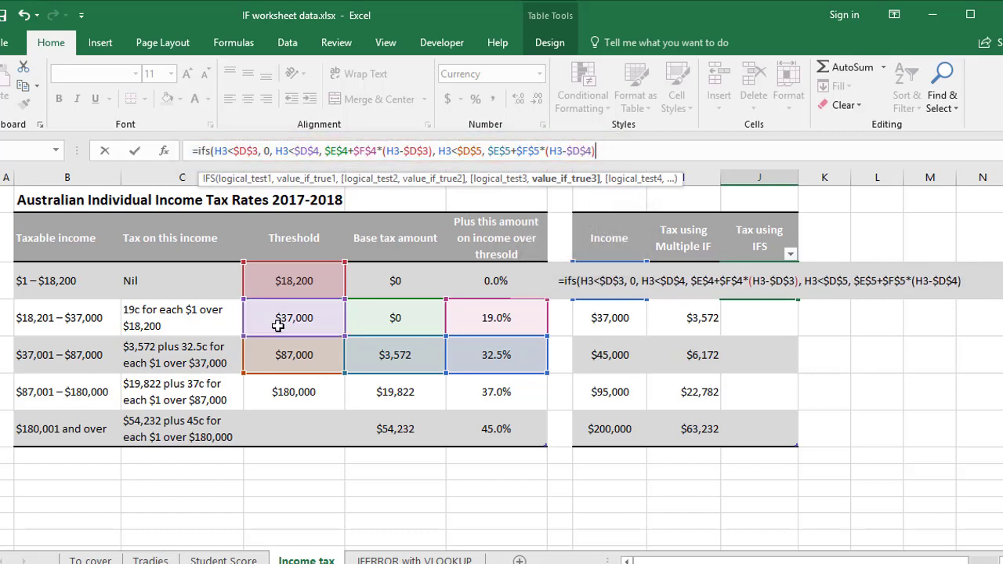
# Close the IFS formula in J3, review its test and value pairs, and enter it
pyautogui.write(')')
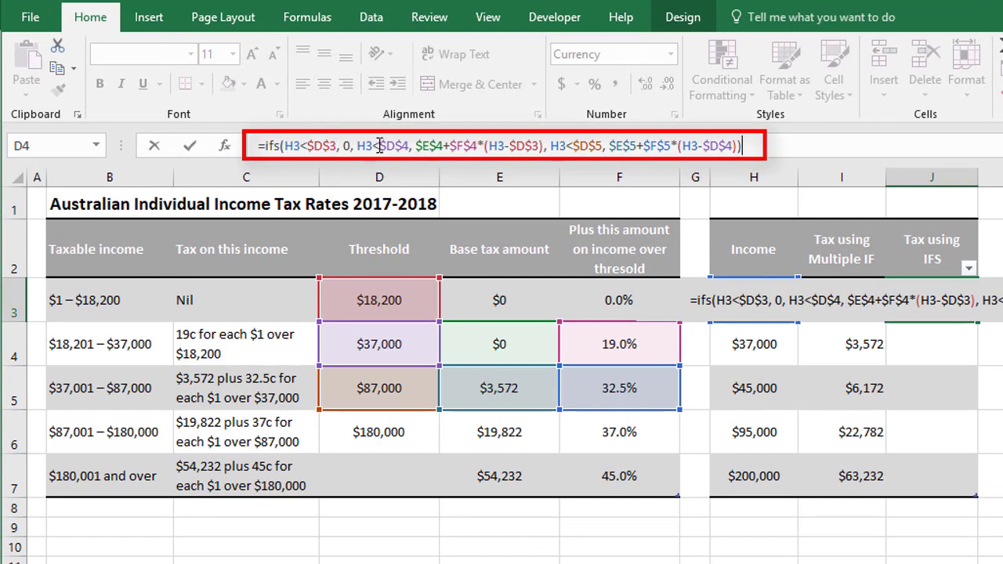
pyautogui.moveTo(285, 145); pyautogui.dragTo(733, 146)
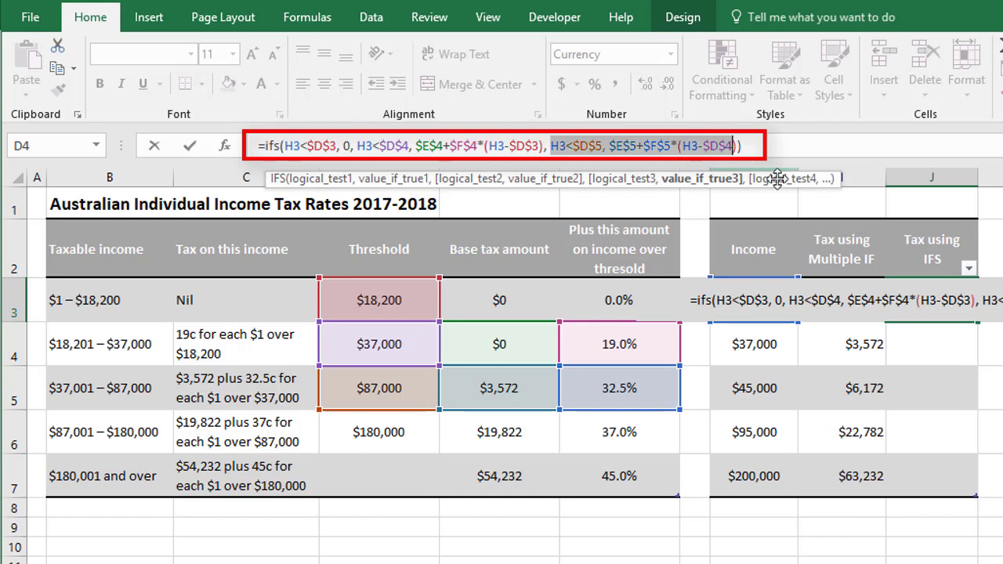
pyautogui.click(822, 151)
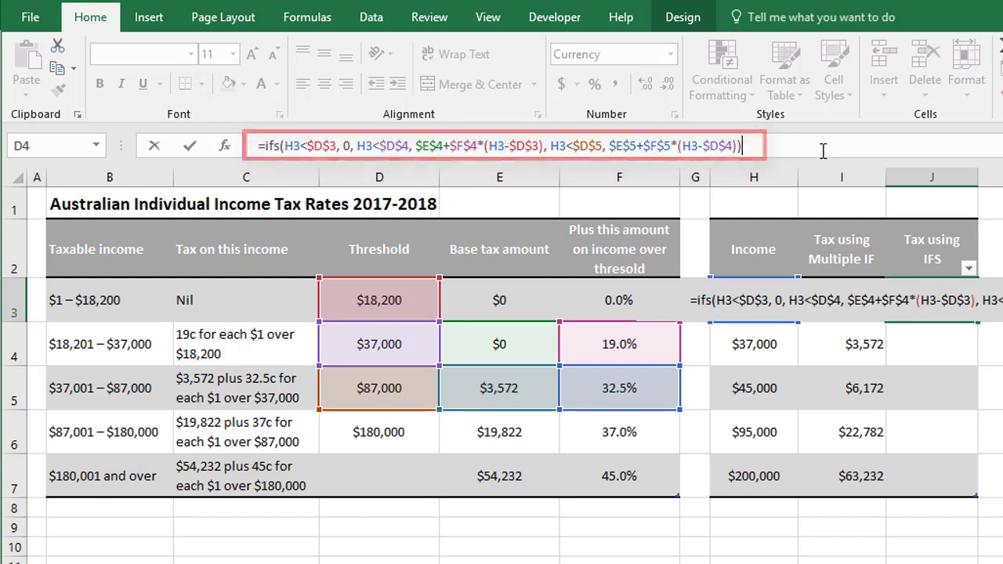
pyautogui.press('Return')
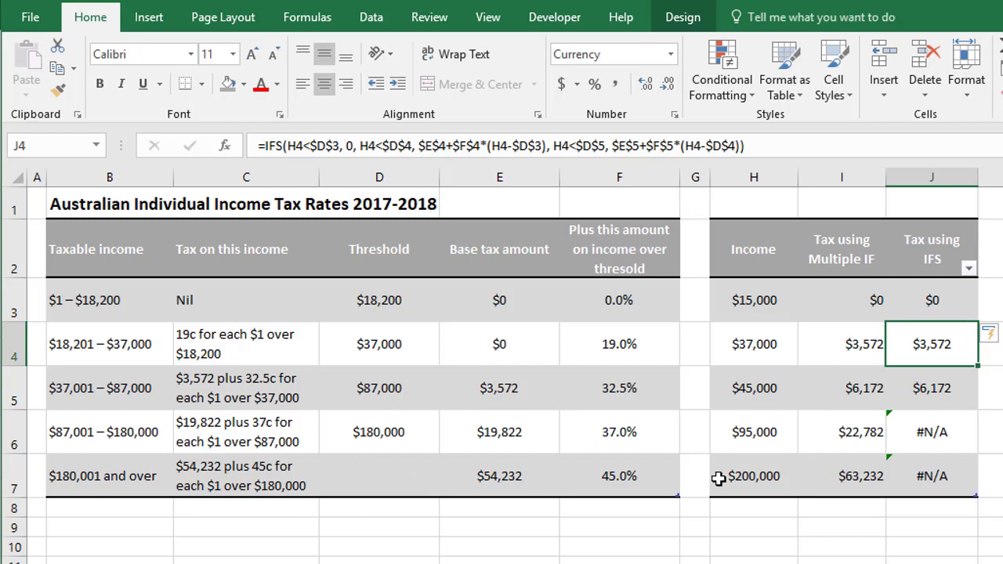
# Extend the J3 IFS formula with a fourth logical test H3>$D$5 returning "The rest", and enter it
pyautogui.click(954, 305)
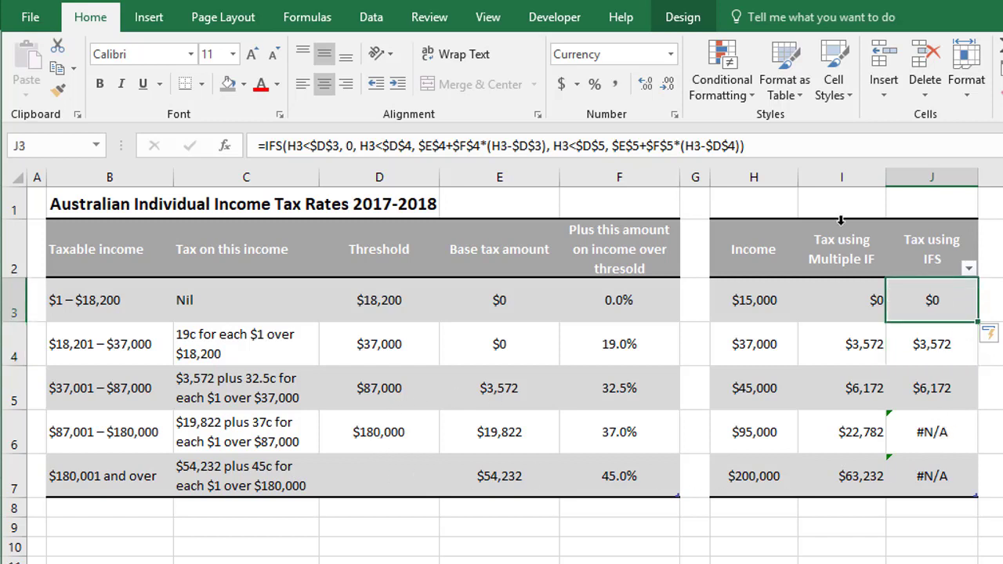
pyautogui.click(741, 147)
pyautogui.write(',')
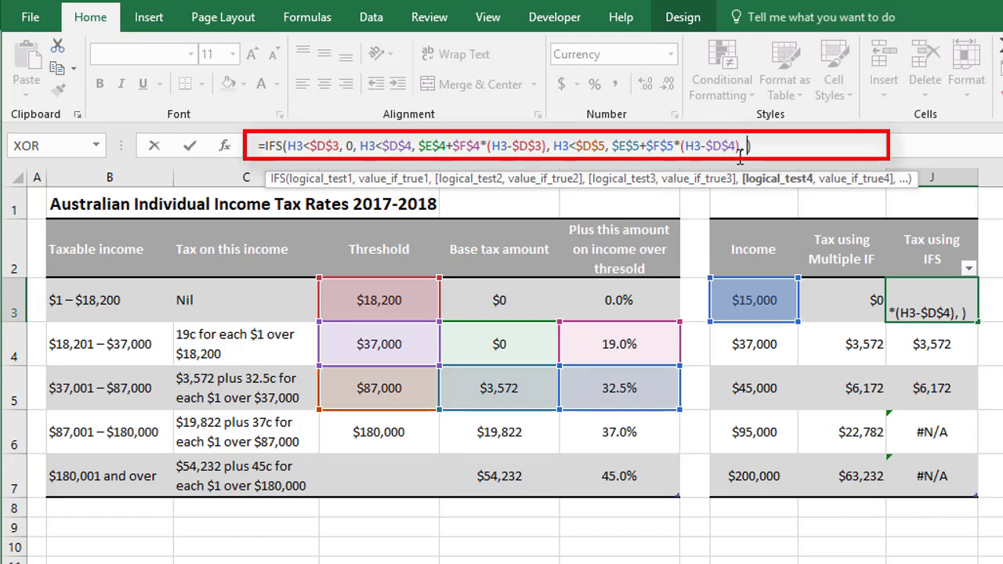
pyautogui.click(754, 299)
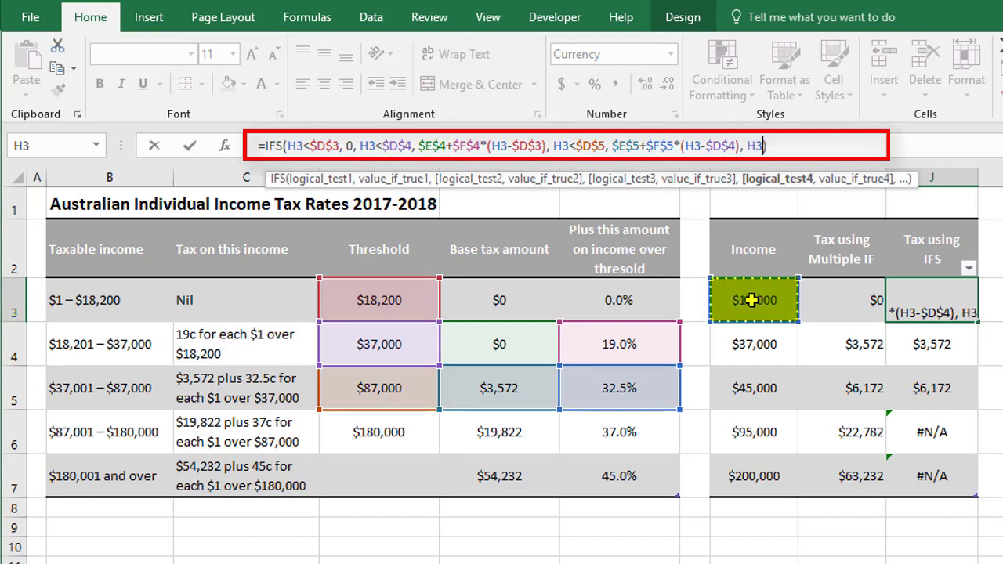
pyautogui.write('>')
pyautogui.click(382, 390)
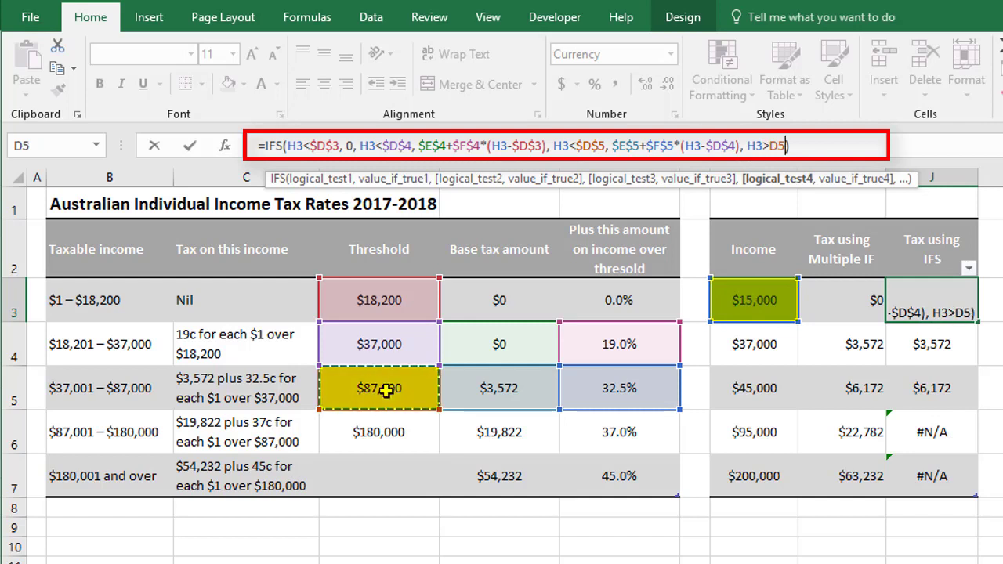
pyautogui.press('F4')
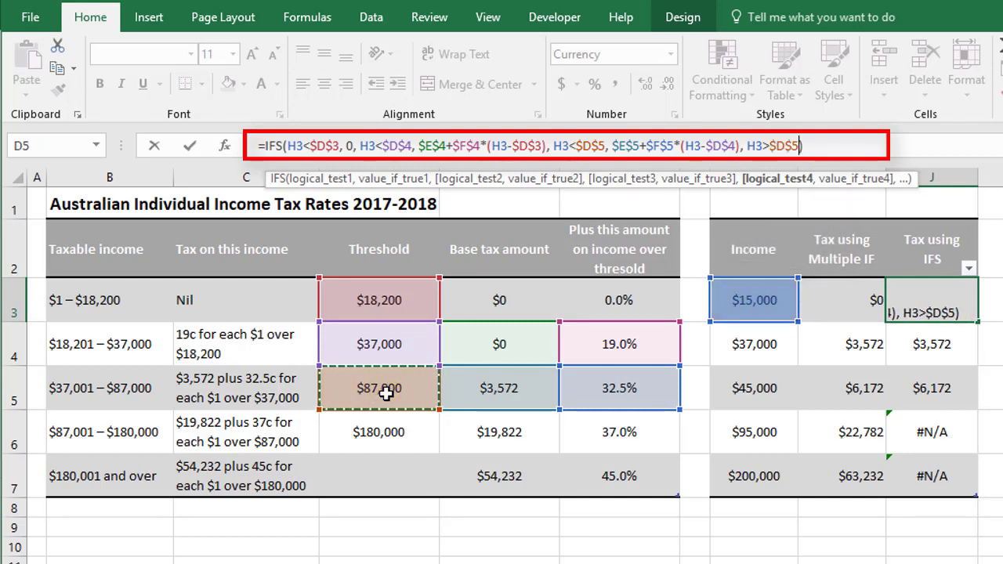
pyautogui.write(', "The rest"')
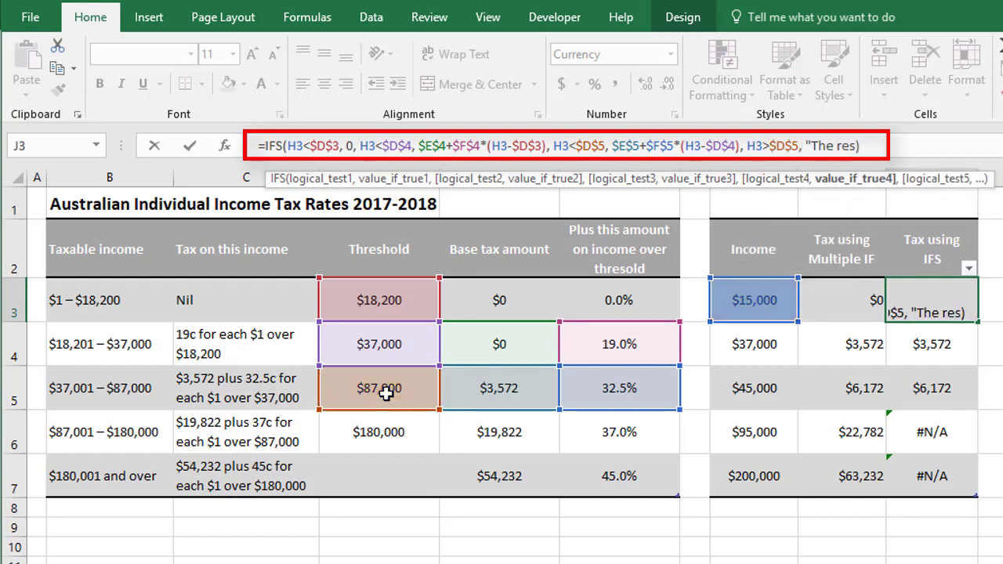
pyautogui.press('Return')
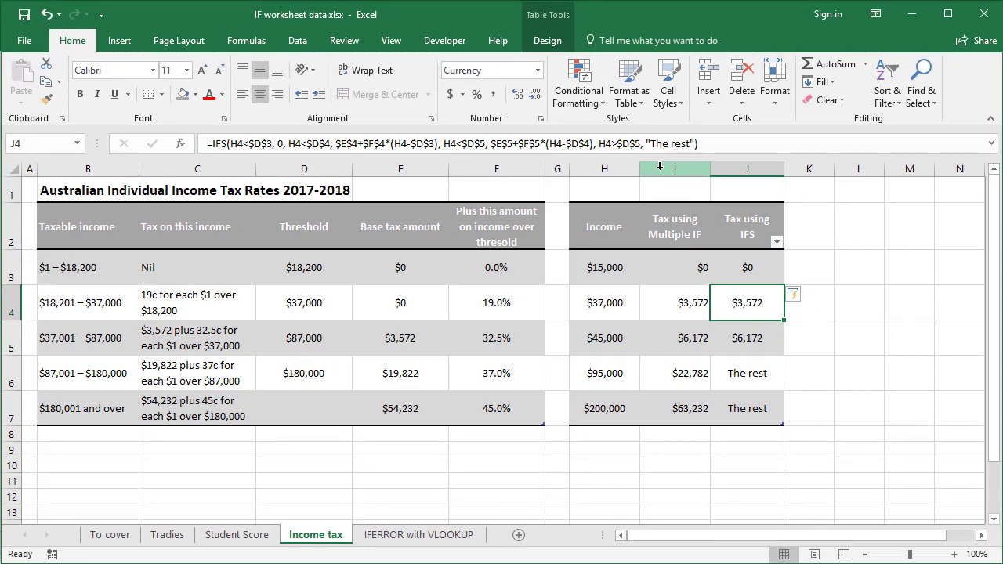
# Open the IFERROR with VLOOKUP sheet and examine the product codes in List A and List B and the description formula in B4
pyautogui.click(452, 534)
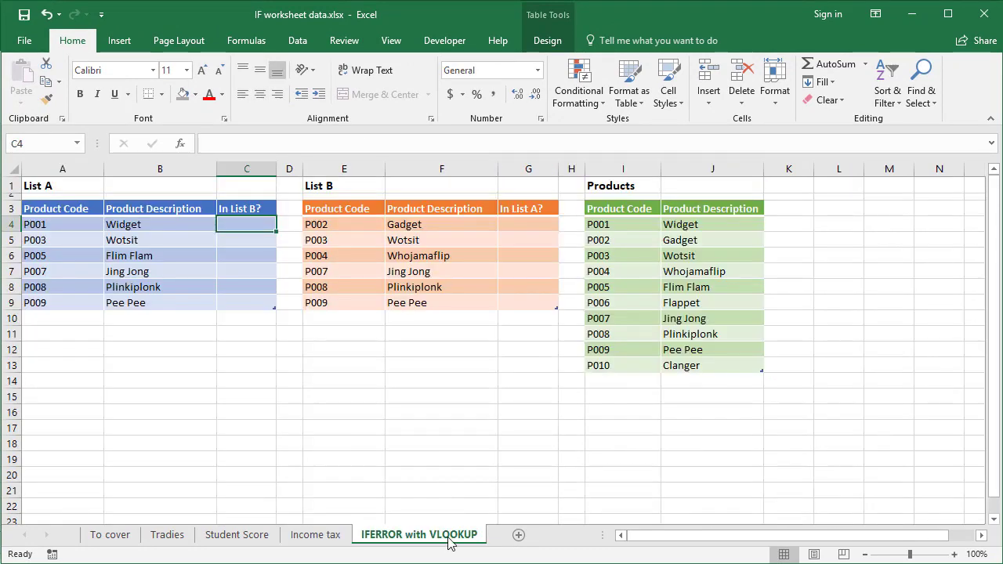
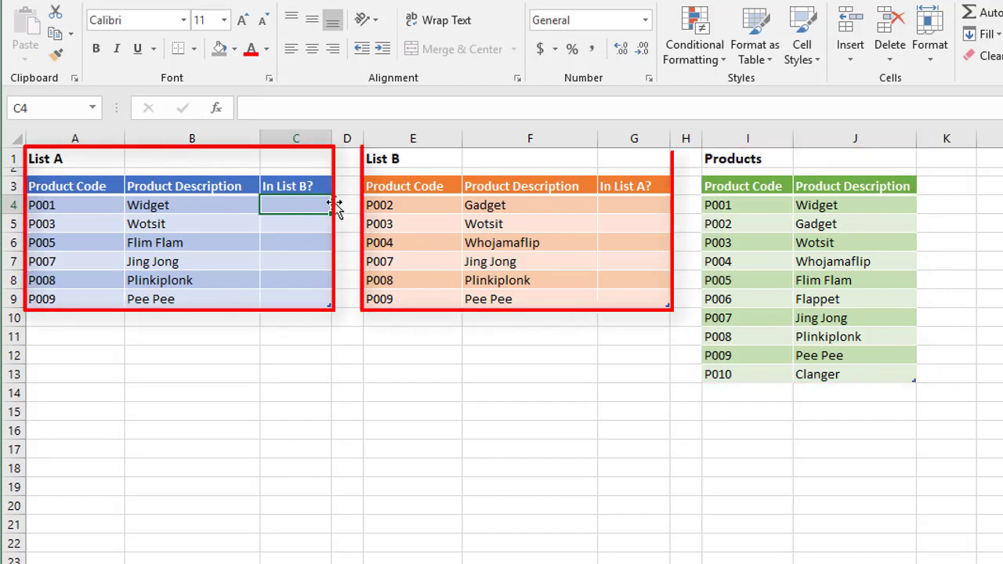
pyautogui.moveTo(72, 205); pyautogui.dragTo(72, 294)
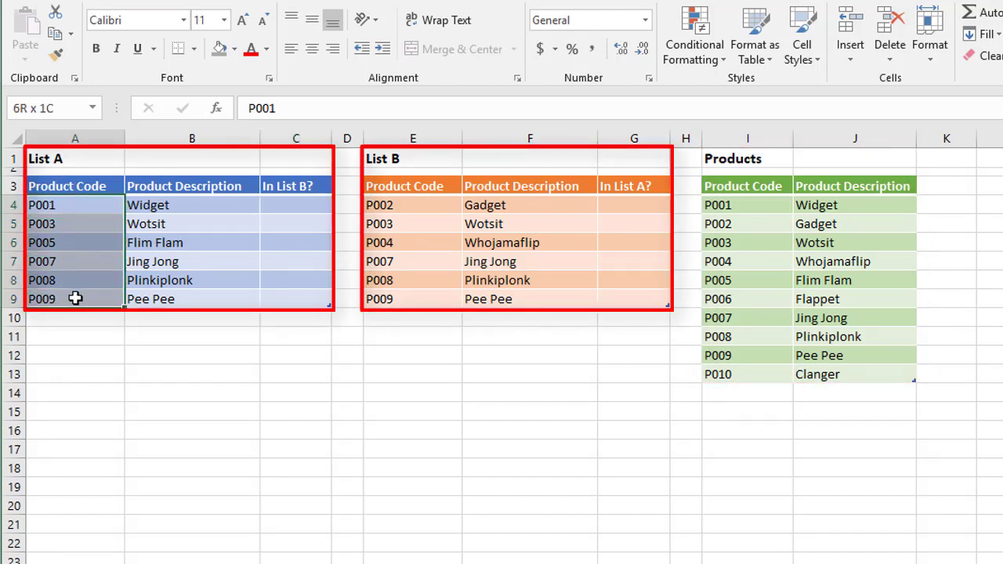
pyautogui.click(190, 207)
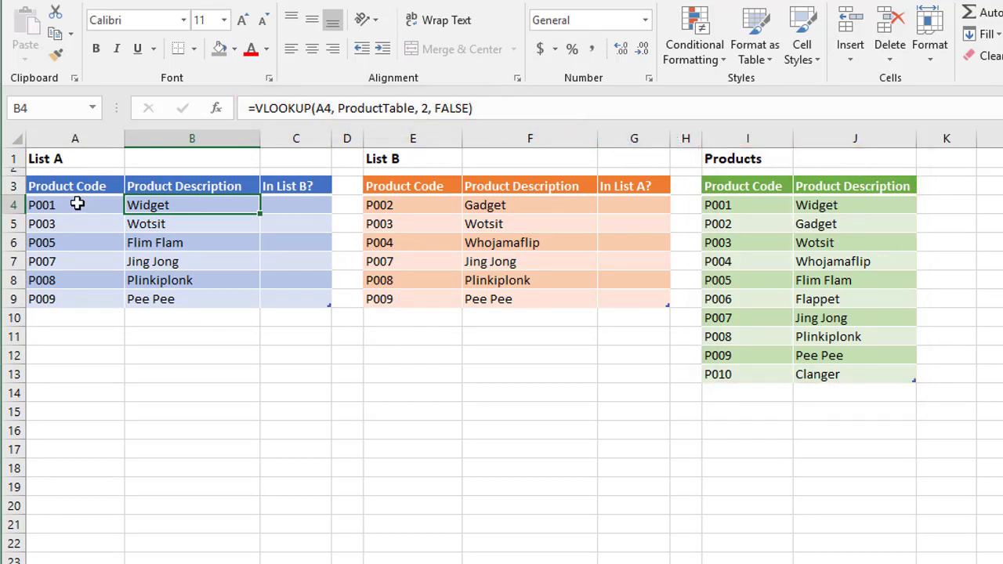
pyautogui.moveTo(88, 204); pyautogui.dragTo(85, 300)
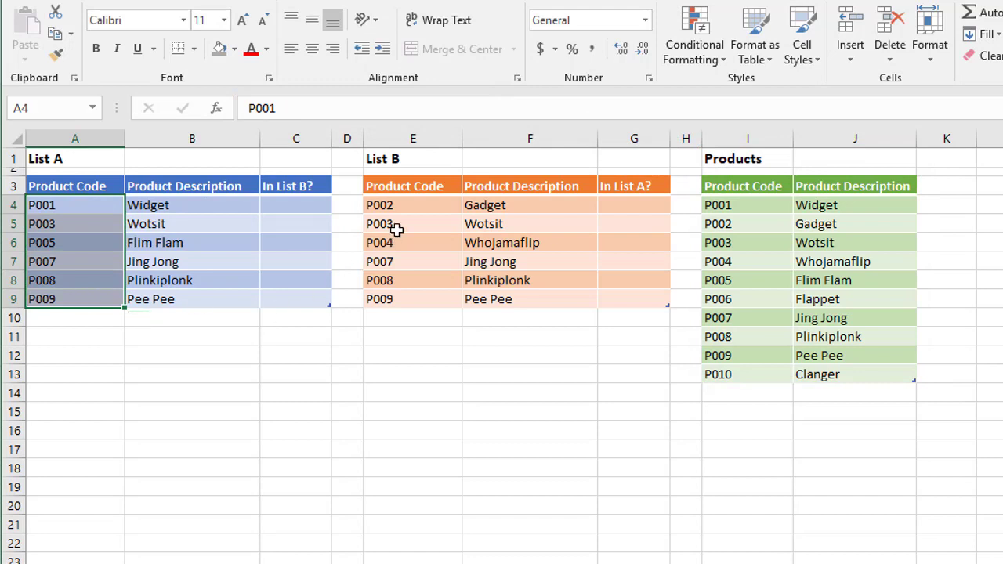
pyautogui.moveTo(404, 206); pyautogui.dragTo(403, 311)
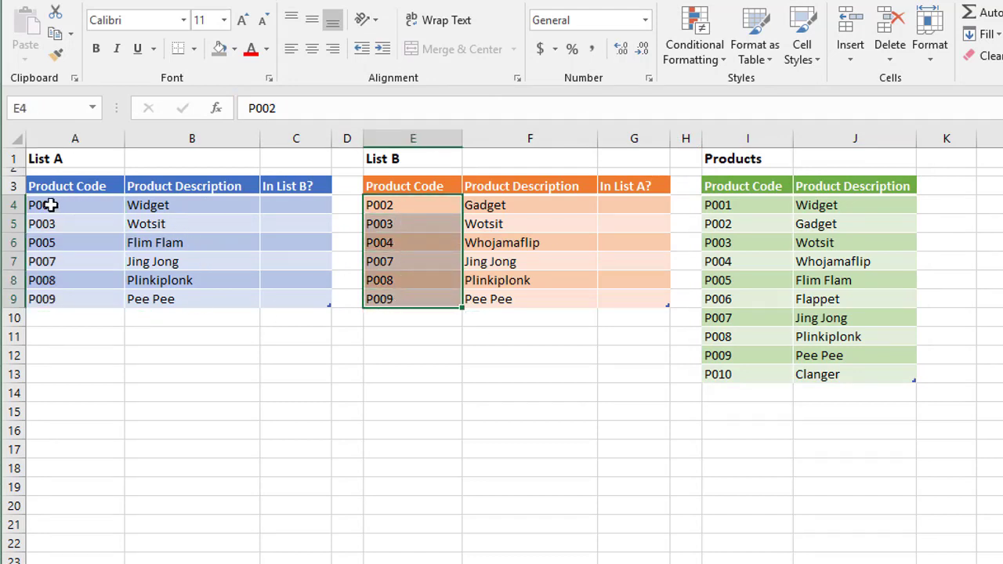
pyautogui.click(49, 204)
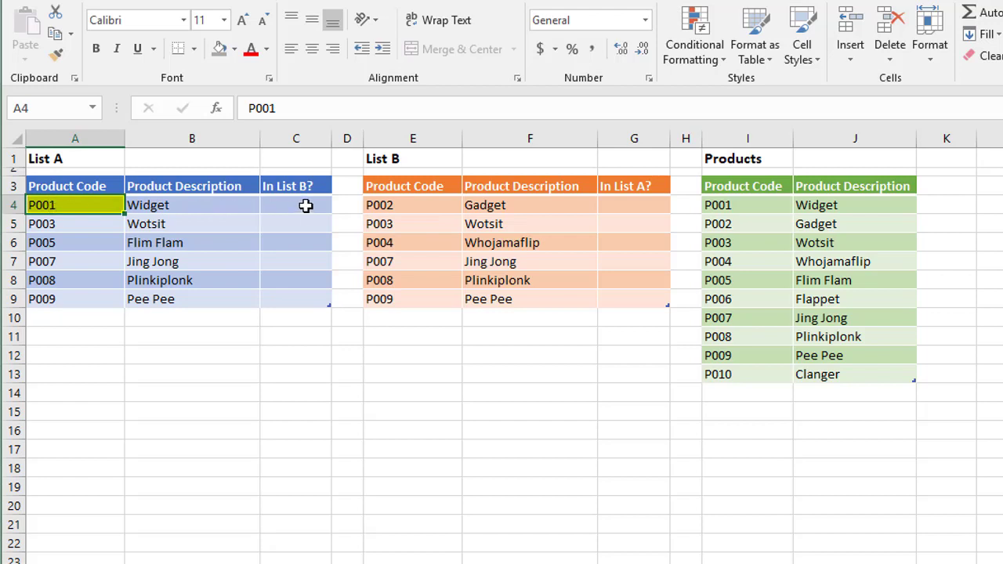
pyautogui.click(306, 206)
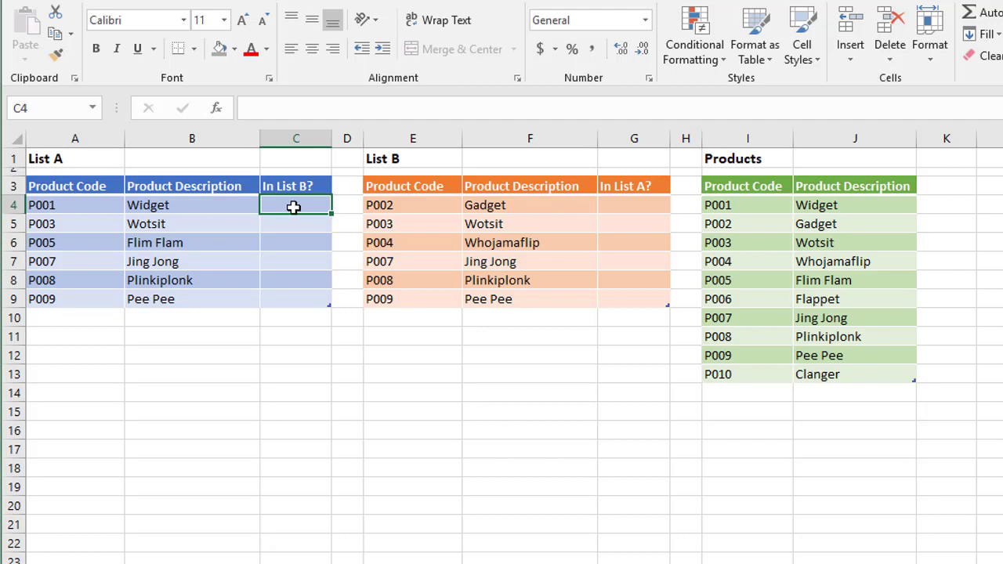
# Name the List A product codes in A4:A9 ListA
pyautogui.moveTo(78, 202); pyautogui.dragTo(78, 298)
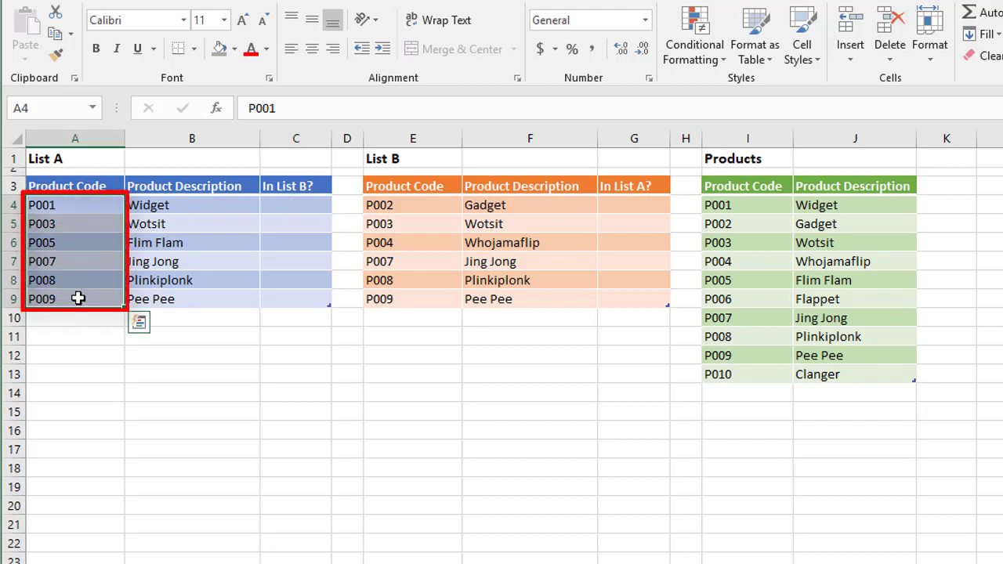
pyautogui.click(49, 109)
pyautogui.write('Li')
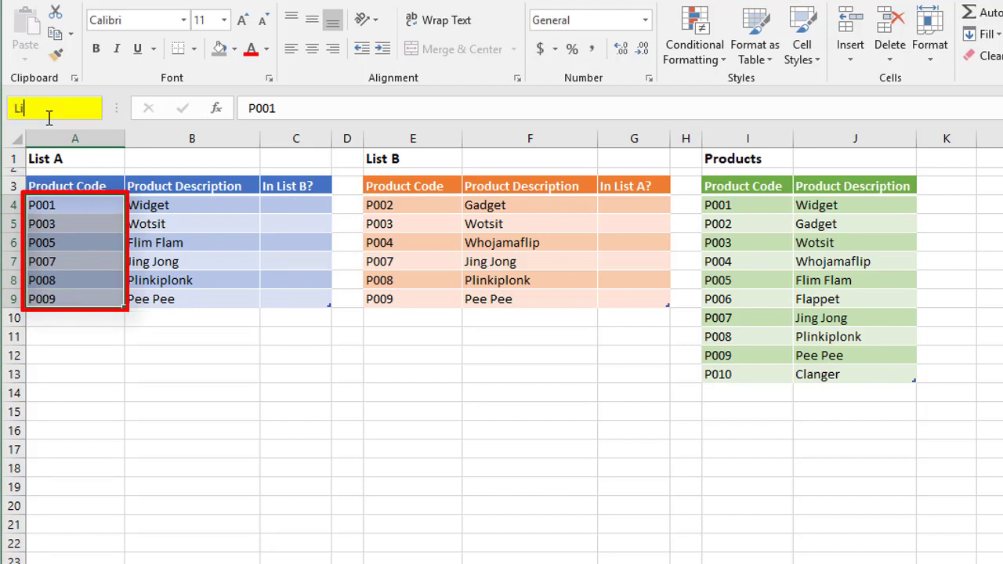
pyautogui.write('stA')
pyautogui.press('Return')
# Name the List B product codes in E4:E9 ListB
pyautogui.moveTo(398, 206); pyautogui.dragTo(395, 299)
pyautogui.click(45, 105)
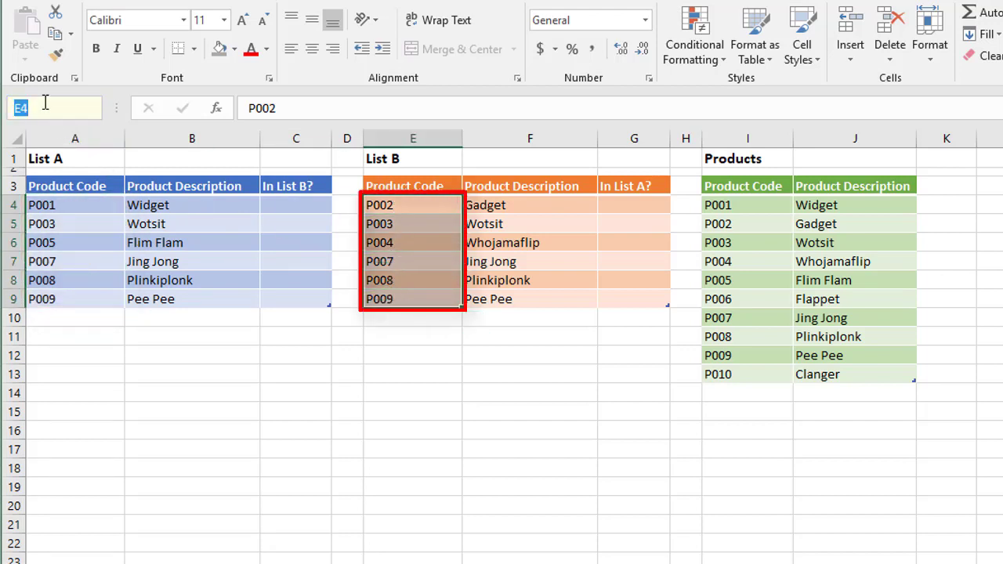
pyautogui.write('ListB')
pyautogui.press('Return')
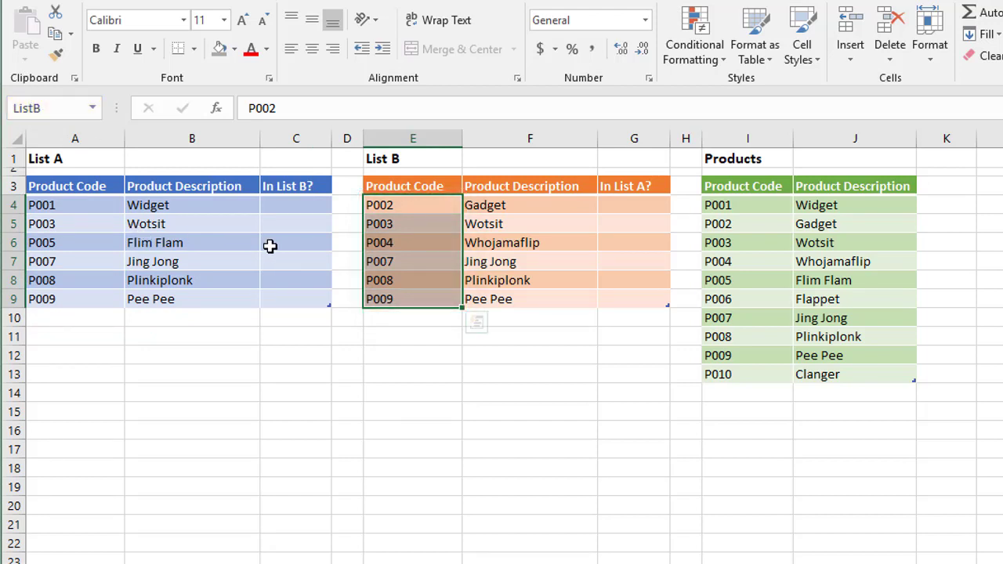
# Enter =VLOOKUP(A4, ListB, 1, FALSE) in C4 to look up each List A product code in List B
pyautogui.click(293, 205)
pyautogui.write('=vlo')
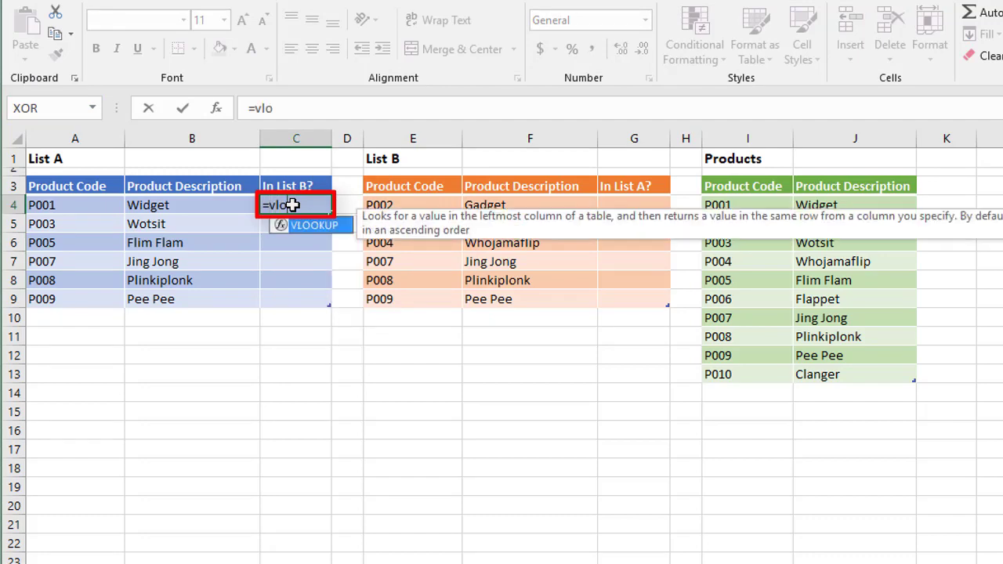
pyautogui.write('okup(')
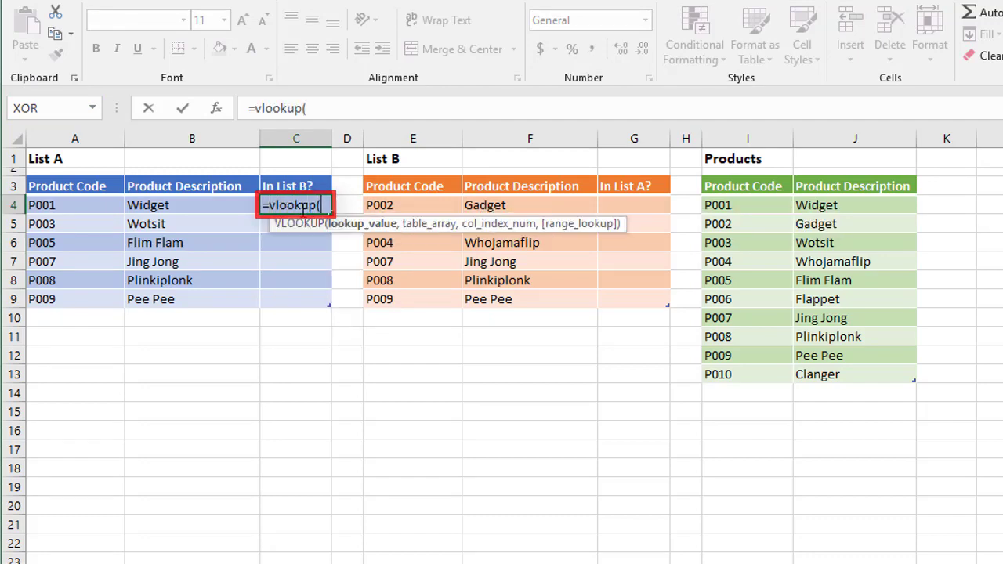
pyautogui.click(87, 206)
pyautogui.write(',')
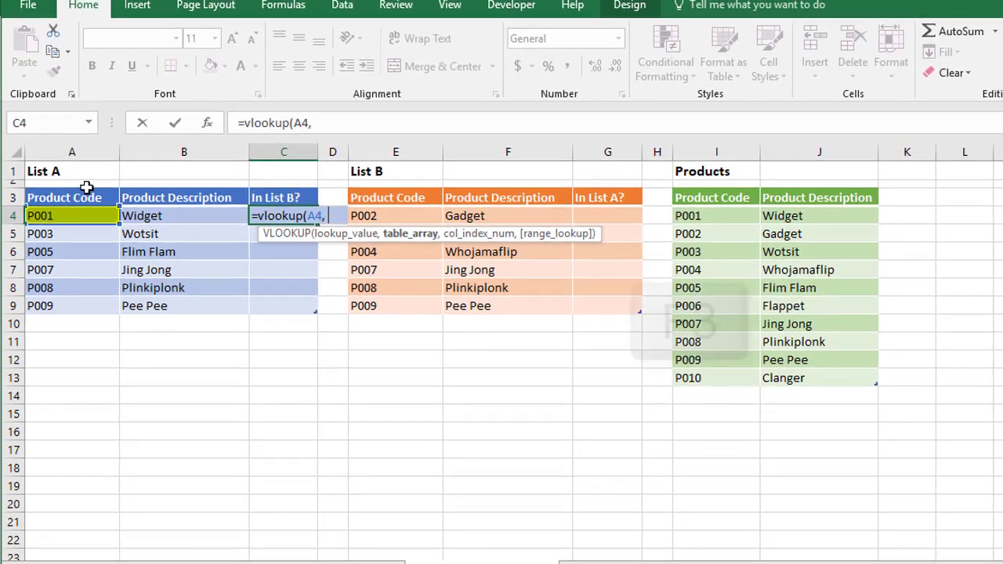
pyautogui.press('F3')
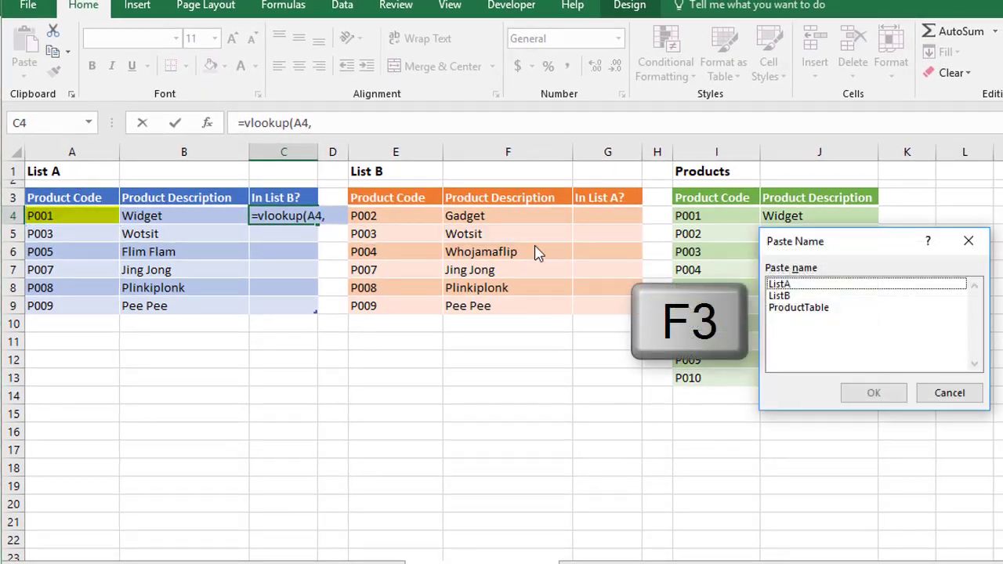
pyautogui.click(783, 295)
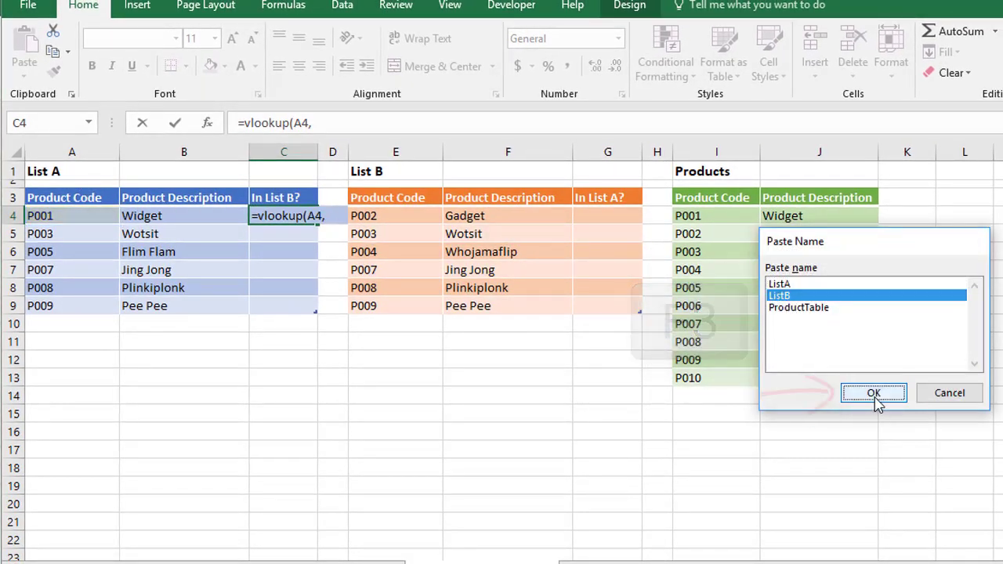
pyautogui.click(873, 395)
pyautogui.write(',')
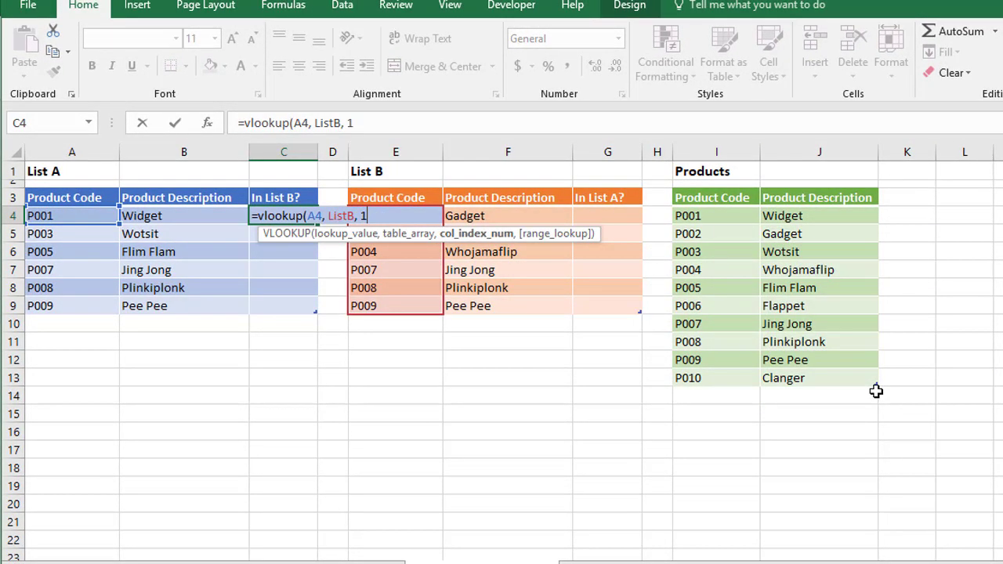
pyautogui.write(' 1,')
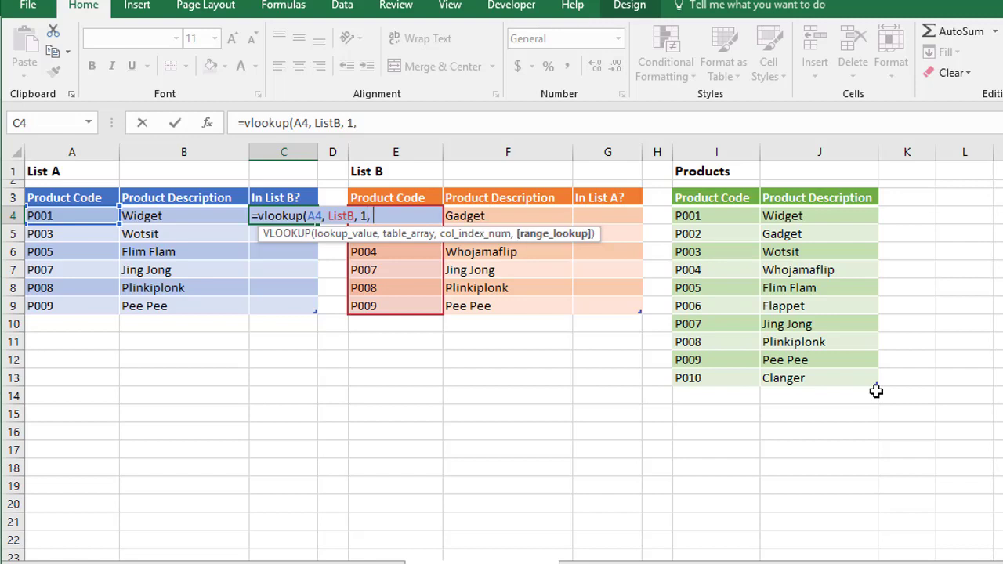
pyautogui.write(' false)')
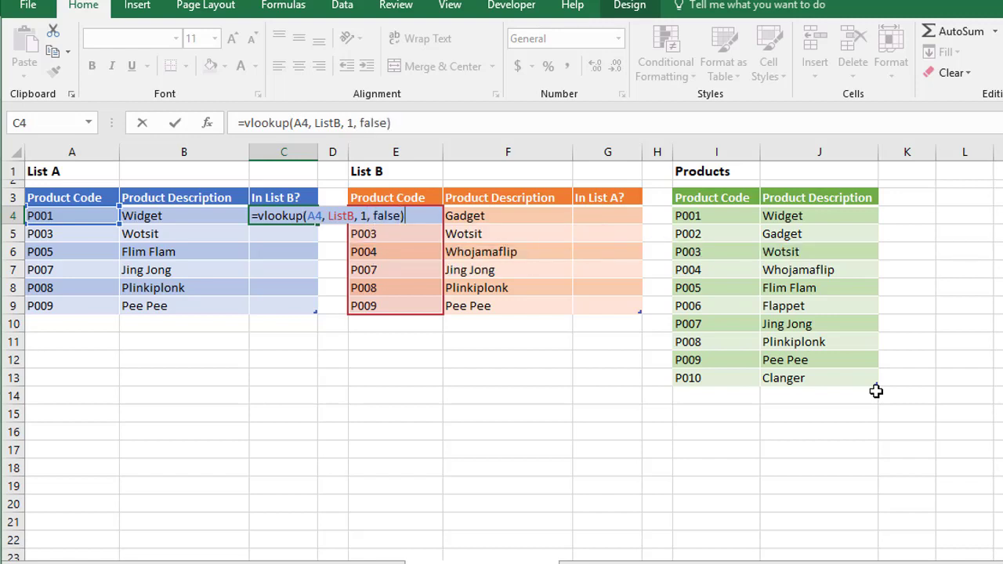
pyautogui.press('Return')
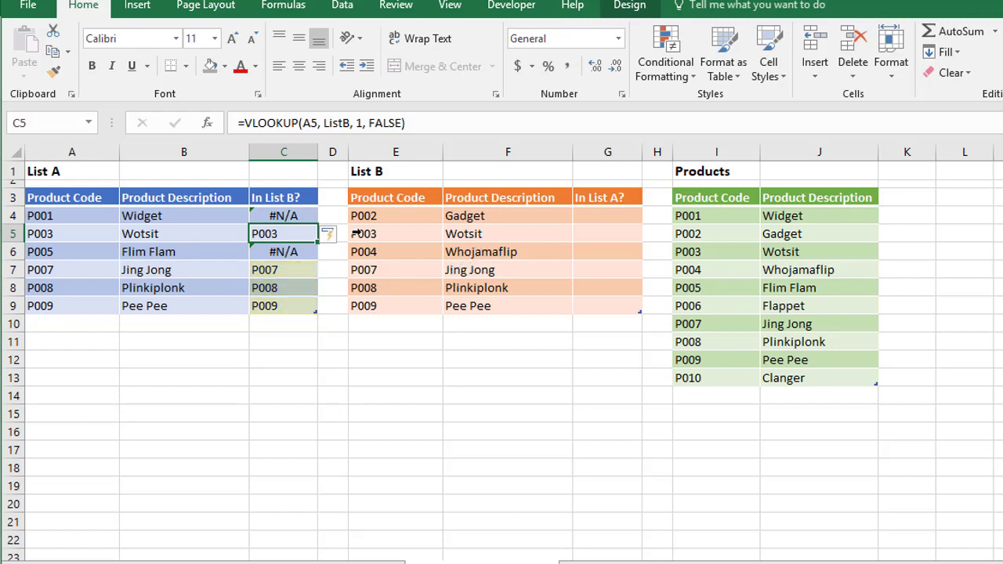
# Wrap the C4 VLOOKUP in an IFERROR function that returns an empty string "" on error
pyautogui.click(291, 214)
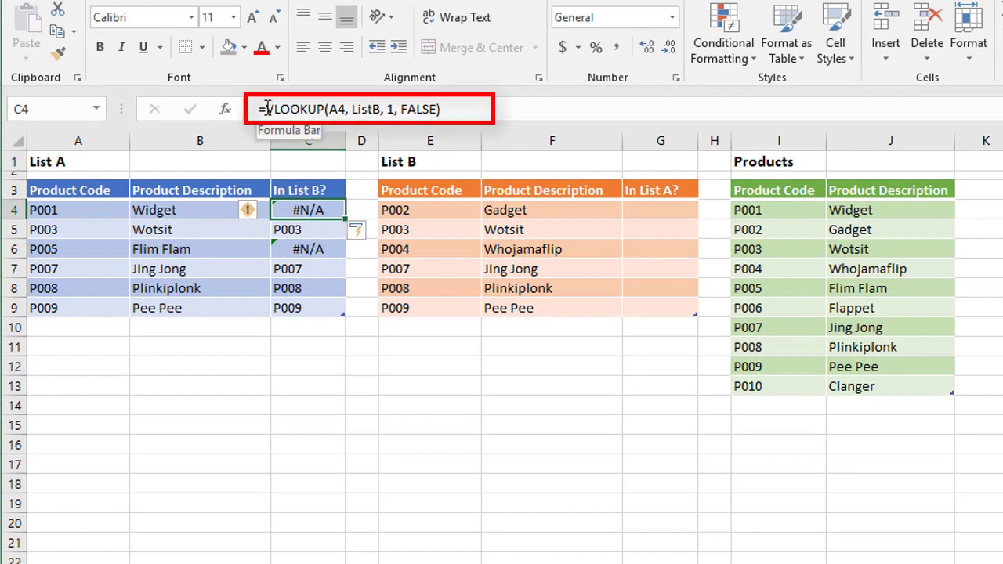
pyautogui.click(267, 110)
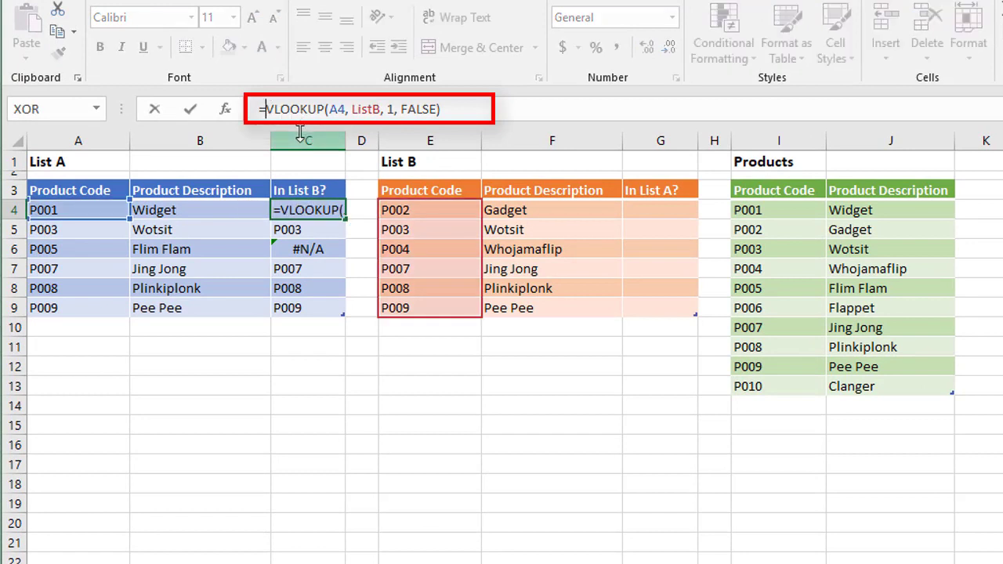
pyautogui.write('iferror(')
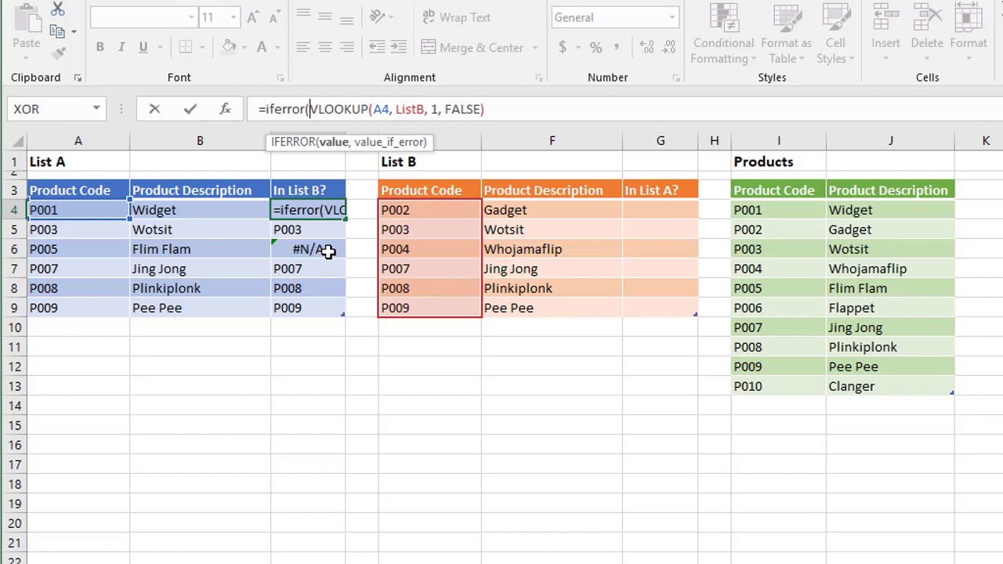
pyautogui.write(', "')
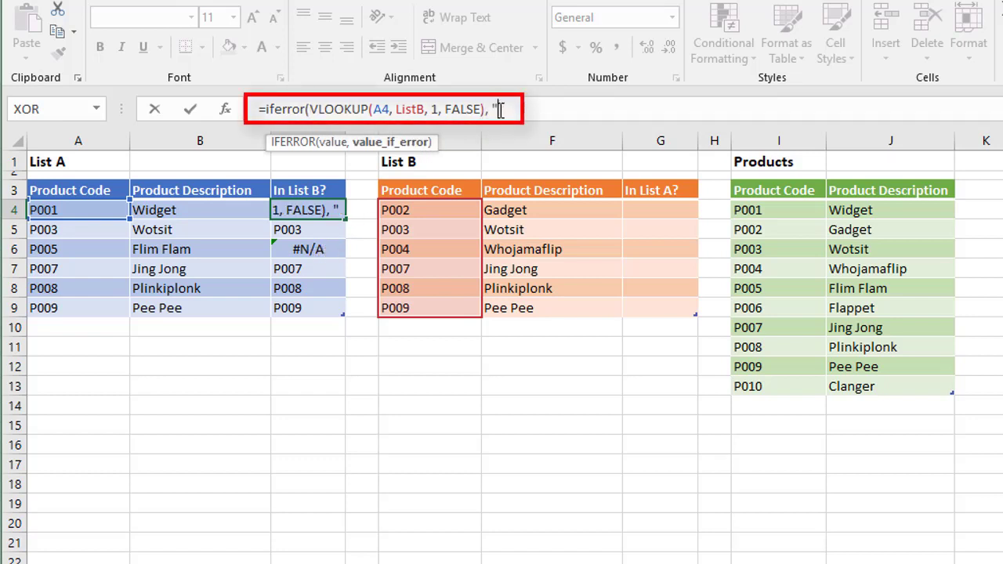
pyautogui.write('")')
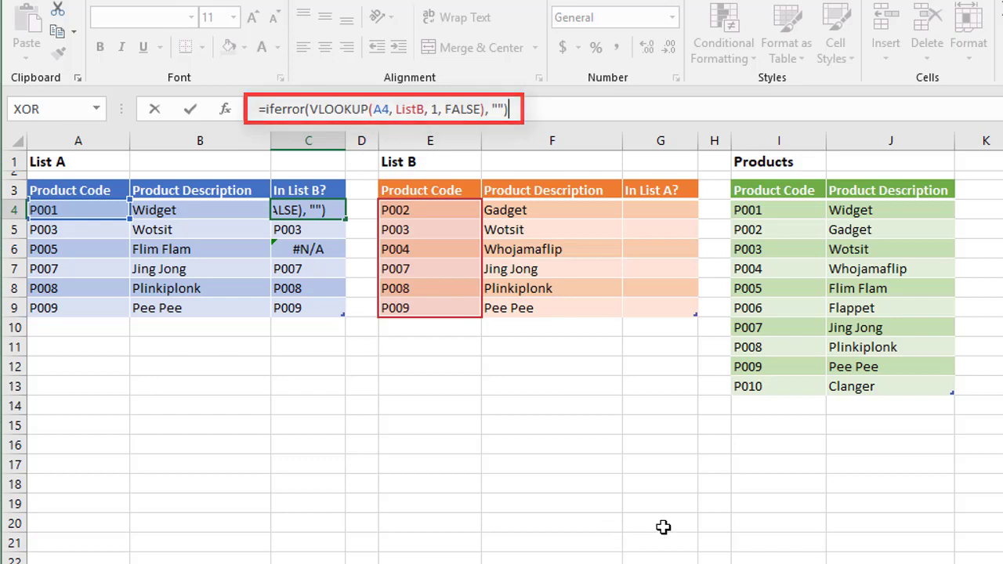
pyautogui.press('Return')
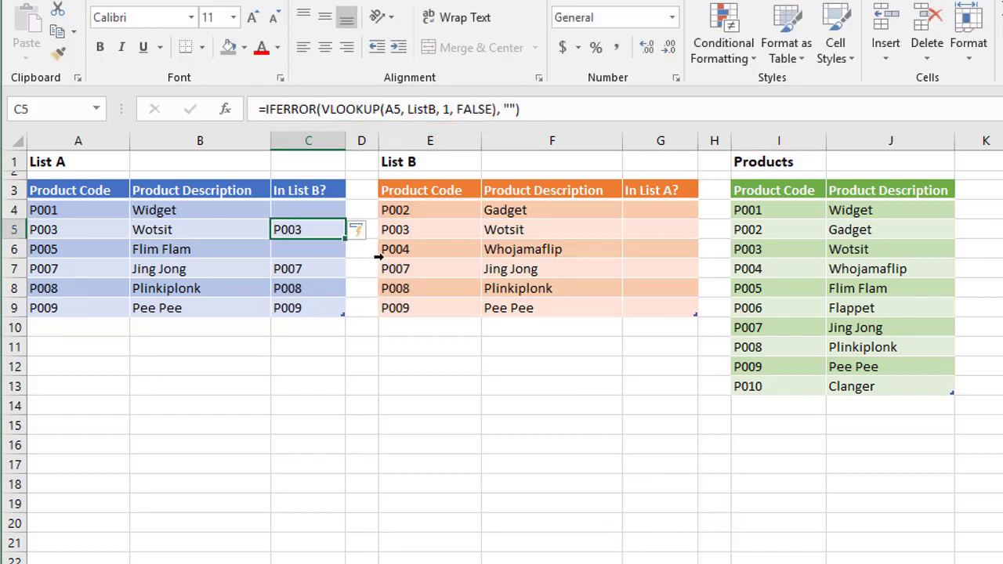
# Enter =IFERROR(VLOOKUP(E4, ListA, 1, FALSE), "") in G4 to look up each List B product code in List A
pyautogui.click(664, 212)
pyautogui.write('=i')
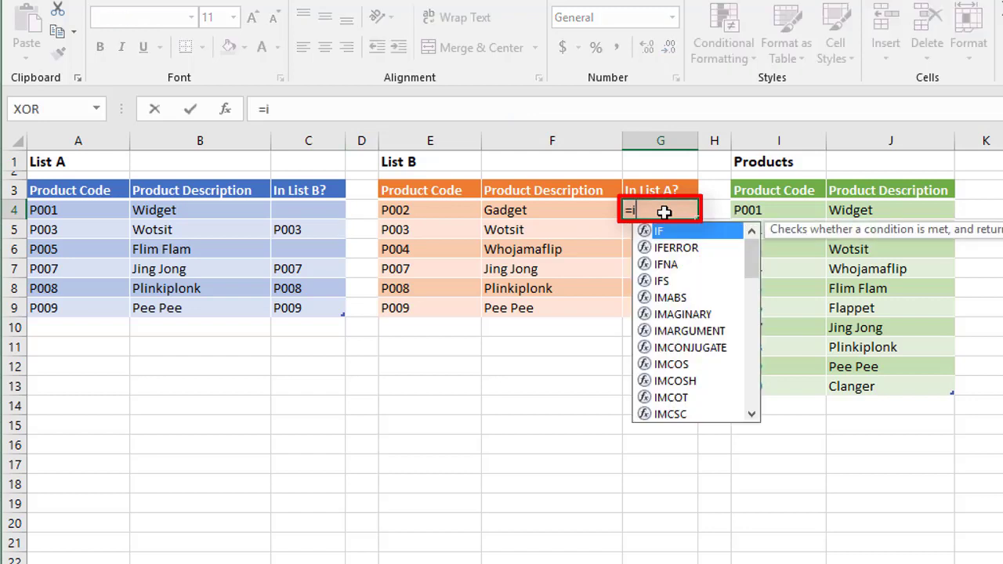
pyautogui.write('ferror(')
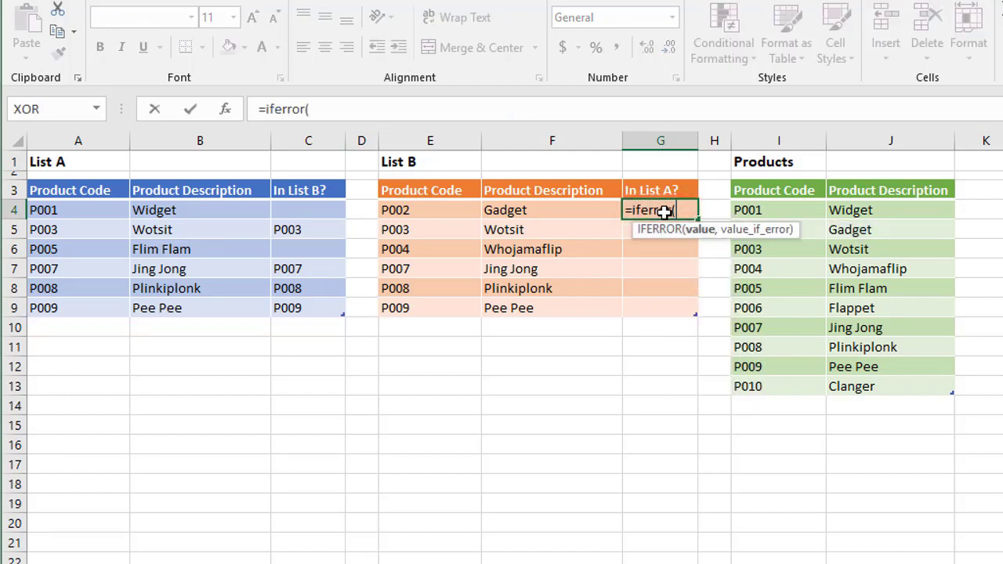
pyautogui.write('vlookup(')
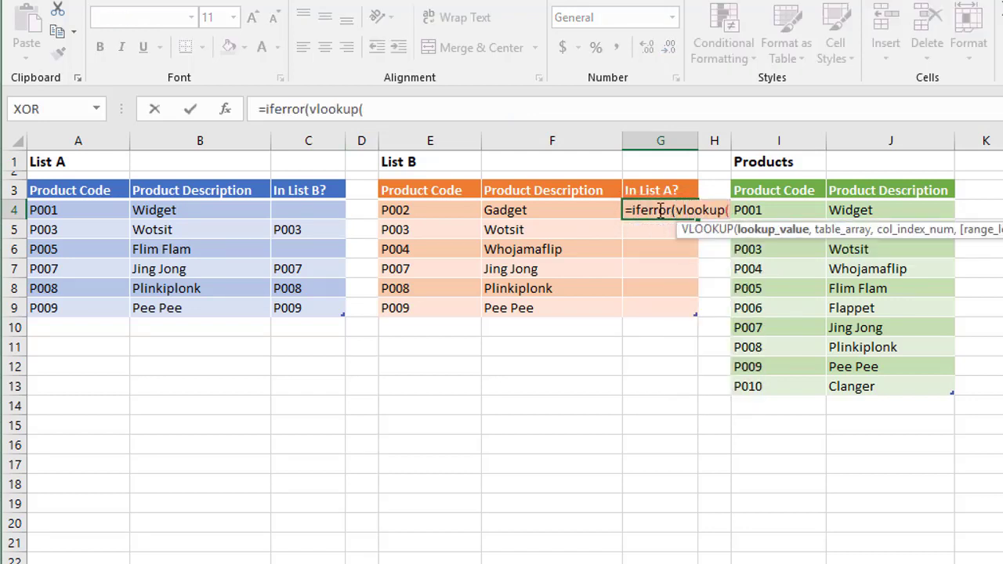
pyautogui.click(440, 210)
pyautogui.write(',')
pyautogui.press('F3')
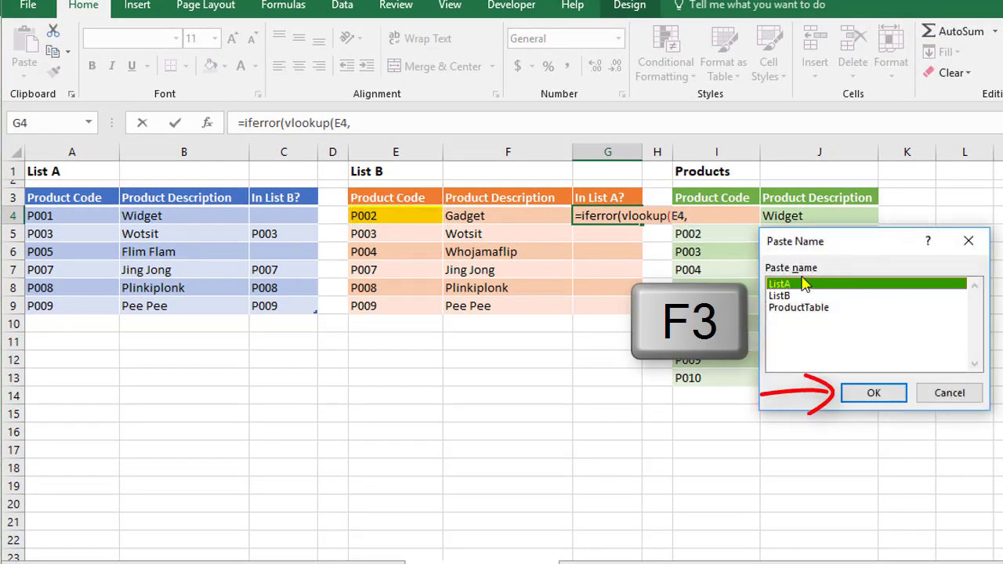
pyautogui.click(872, 394)
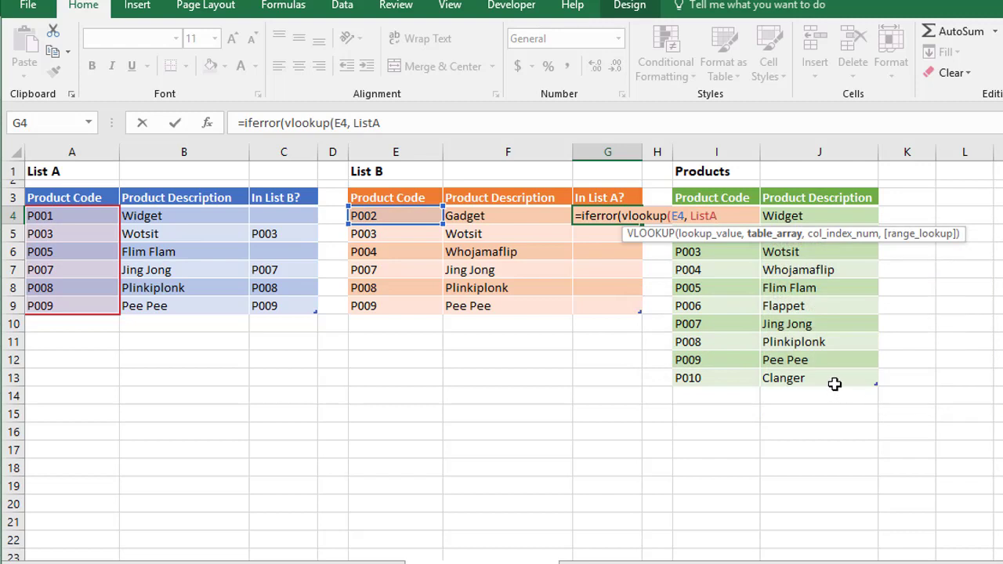
pyautogui.write(', 1,')
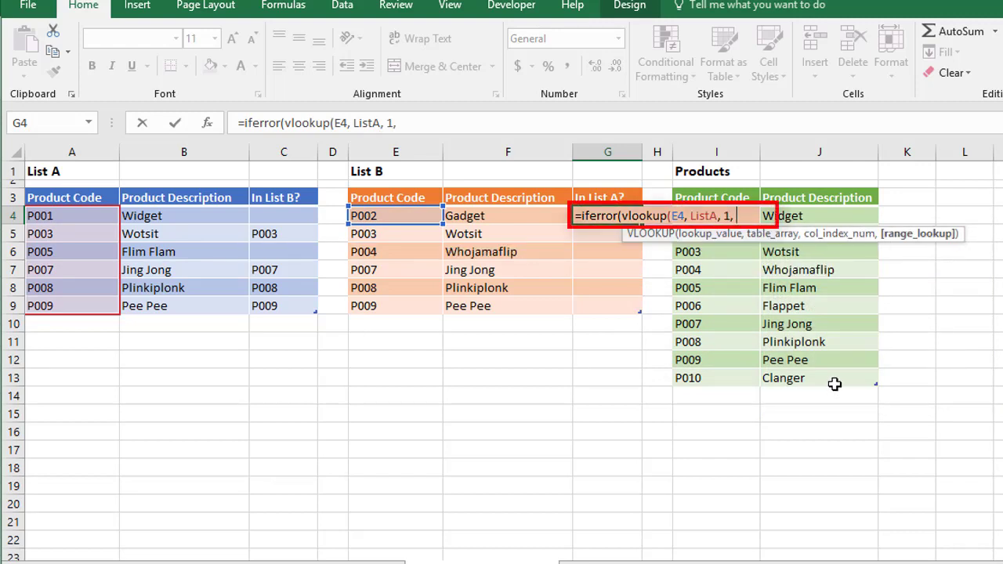
pyautogui.write(' false')
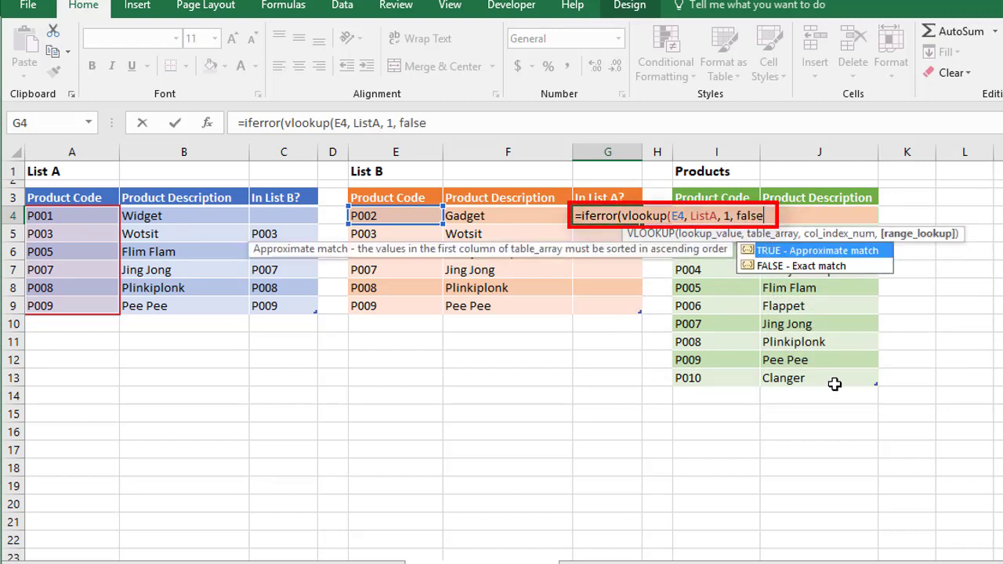
pyautogui.write(')')
pyautogui.click(463, 123)
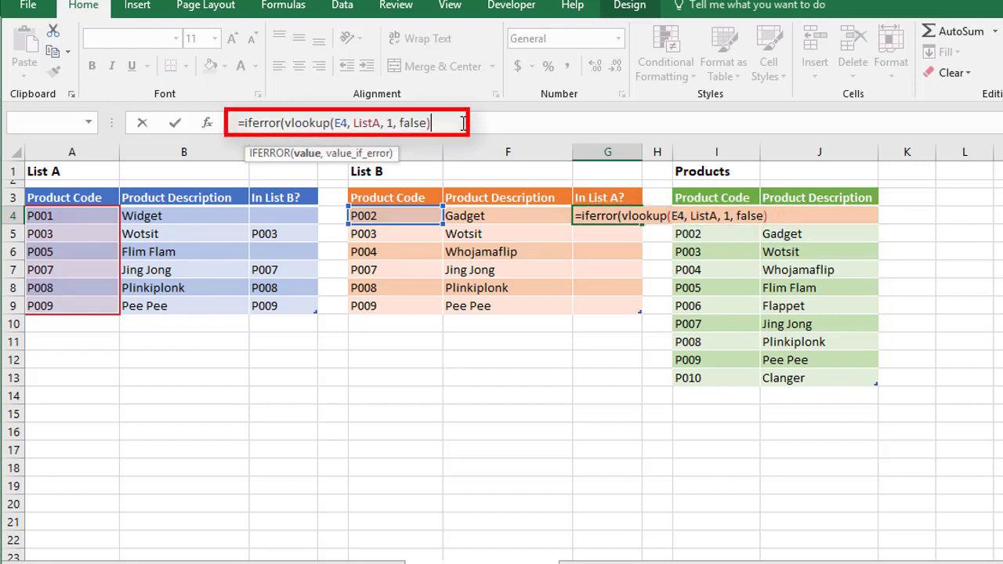
pyautogui.write(',')
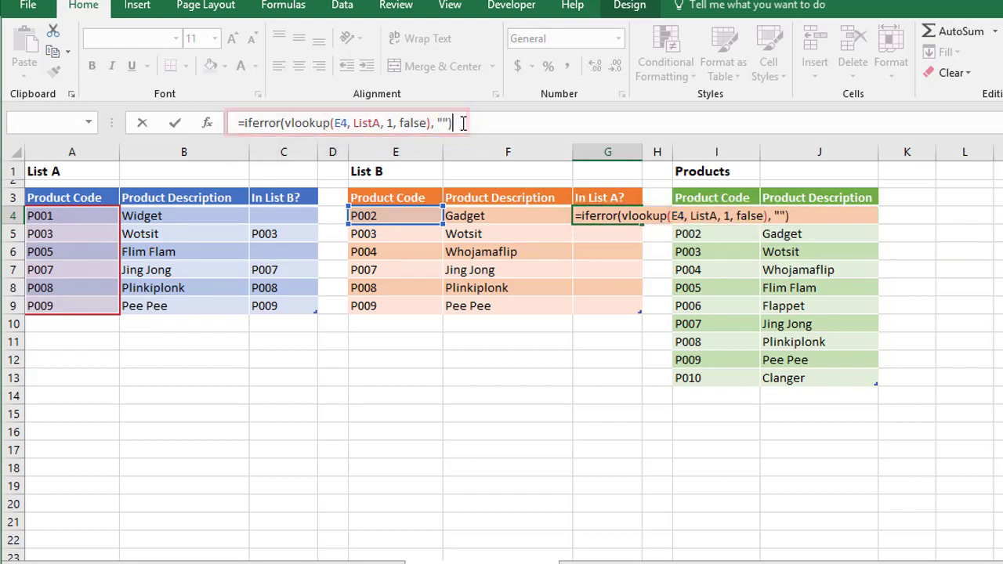
pyautogui.press('Return')
pyautogui.click(594, 215)
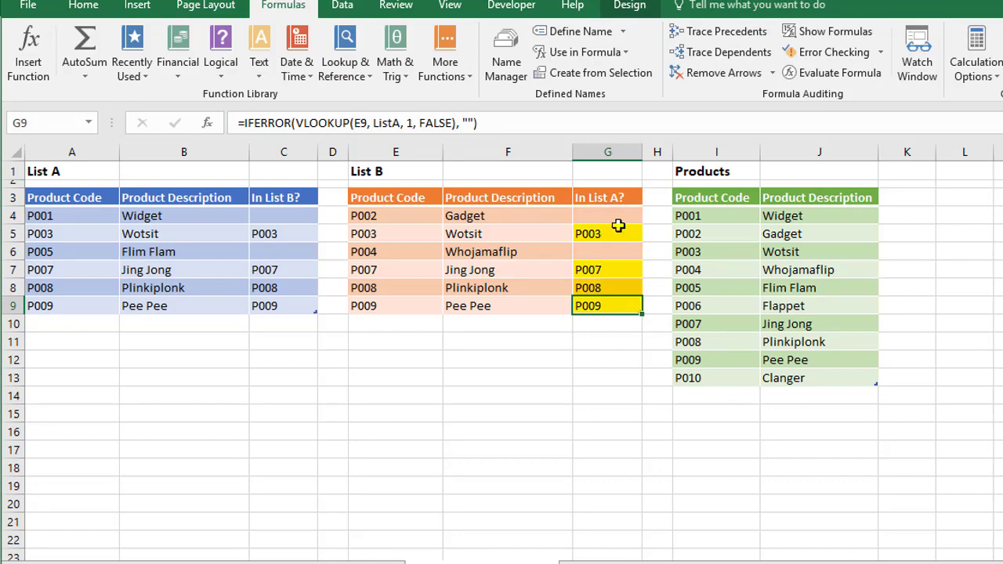
# Nest the C4 IFERROR formula in an IF that returns "Nomatch" when the result equals "" and otherwise returns ""
pyautogui.click(283, 217)
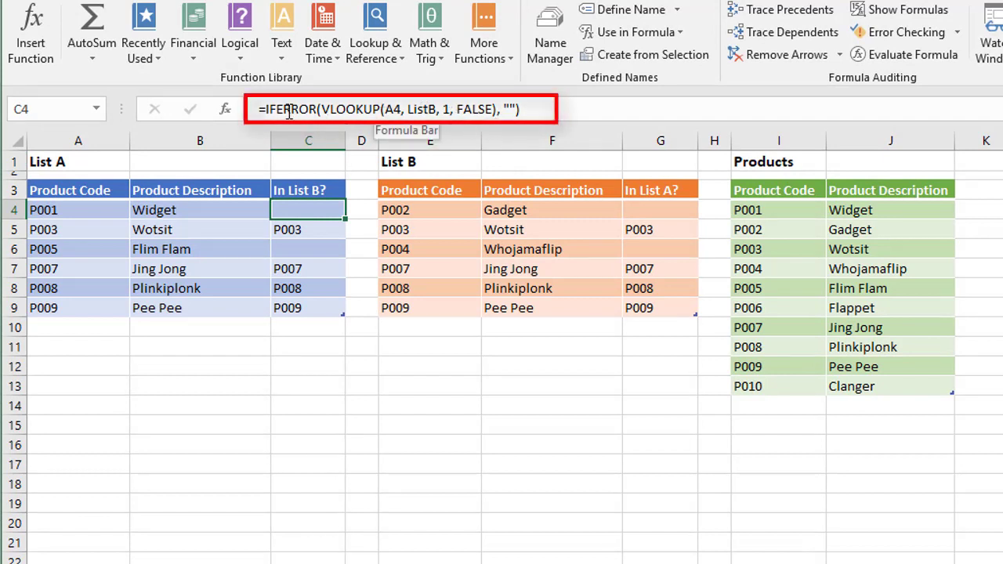
pyautogui.click(264, 110)
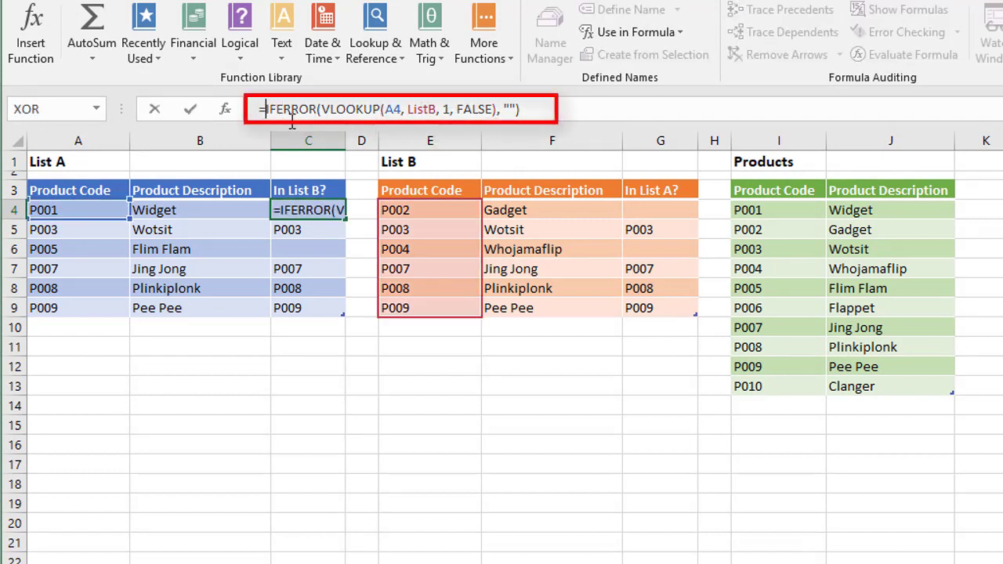
pyautogui.write('if(')
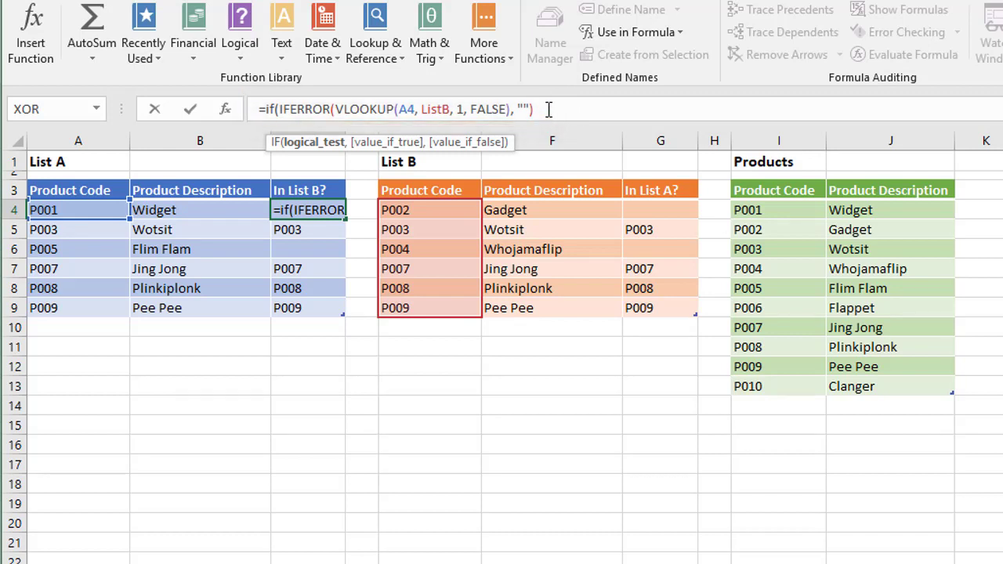
pyautogui.write('=')
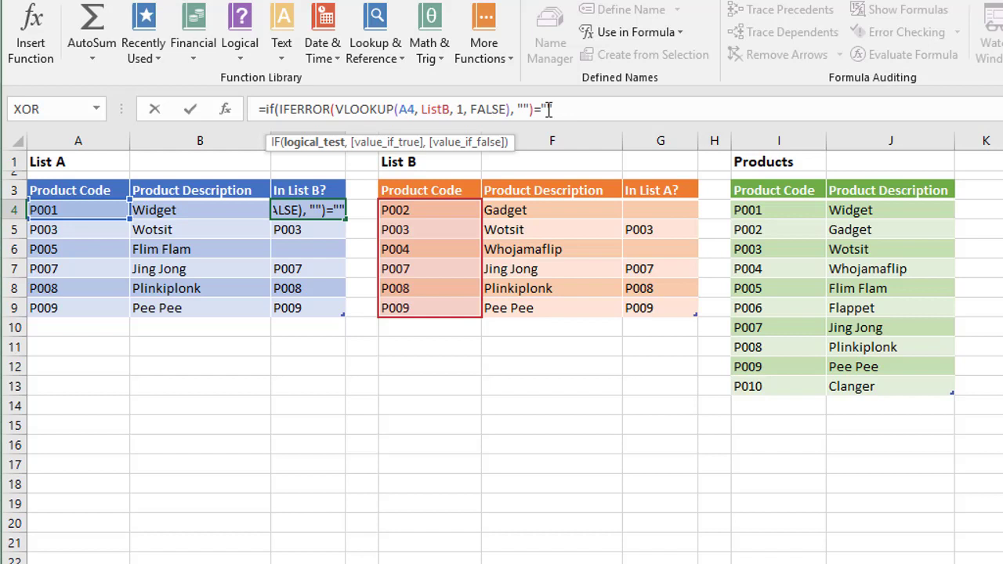
pyautogui.write('"", ')
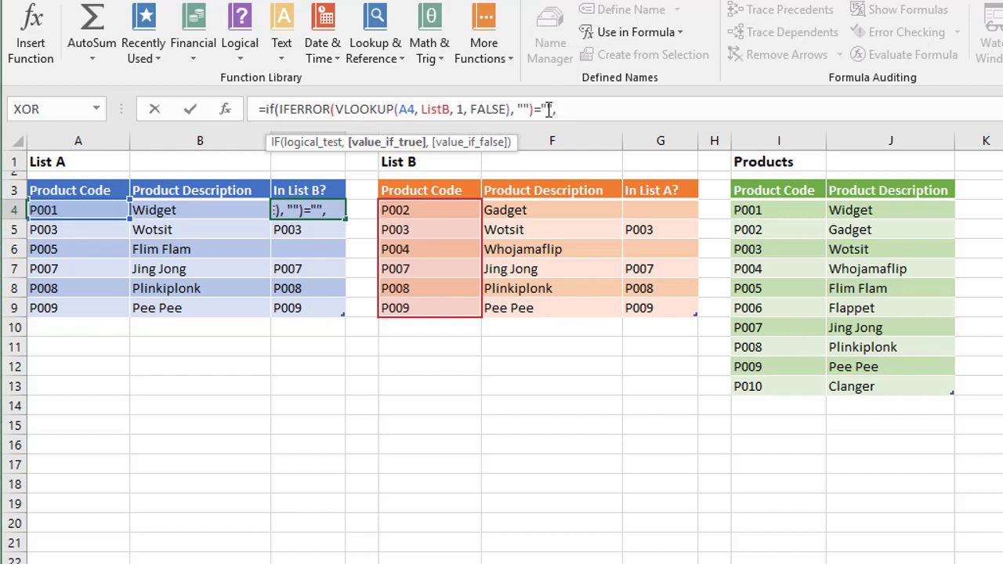
pyautogui.write('"Nomatch",')
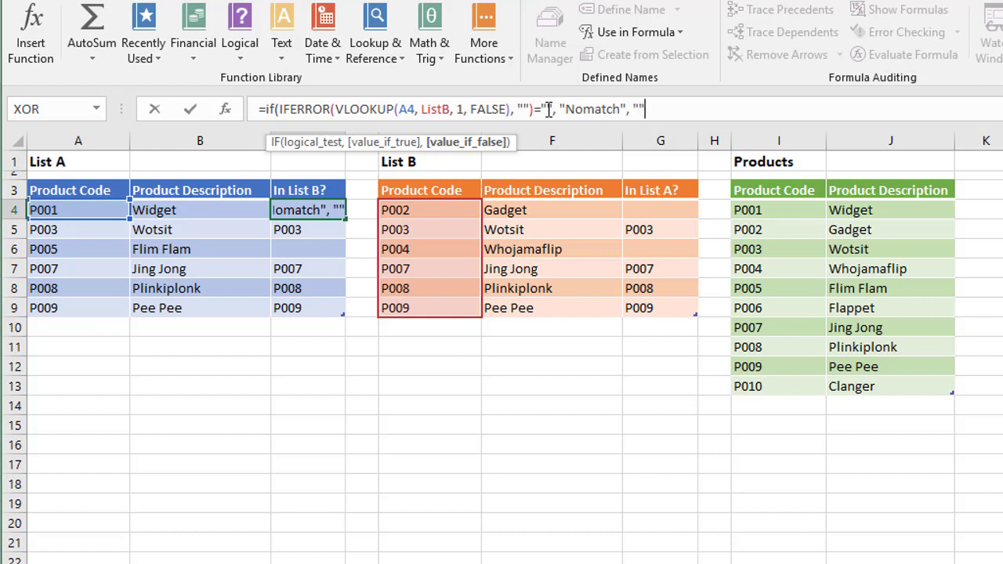
pyautogui.write(' "")')
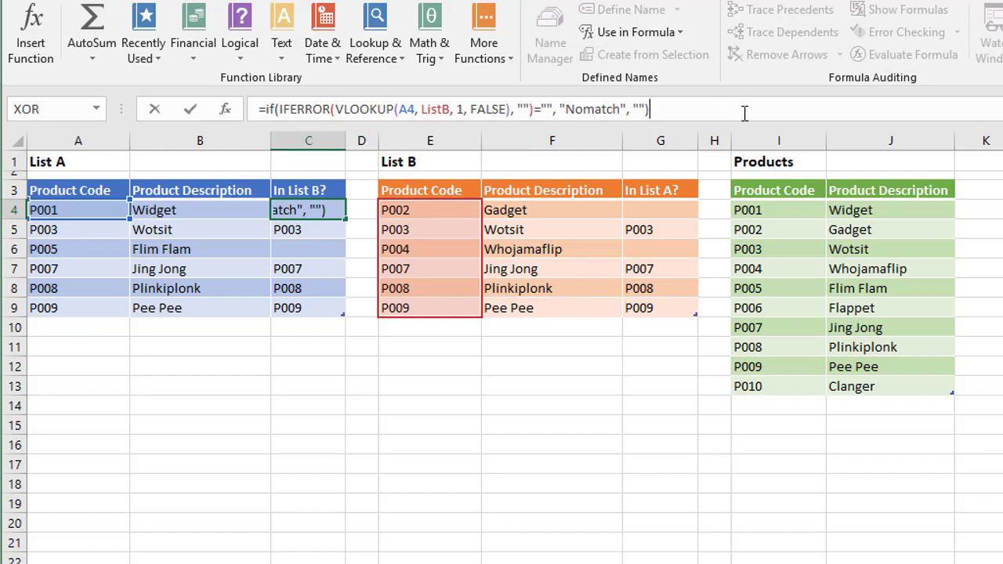
pyautogui.press('Return')
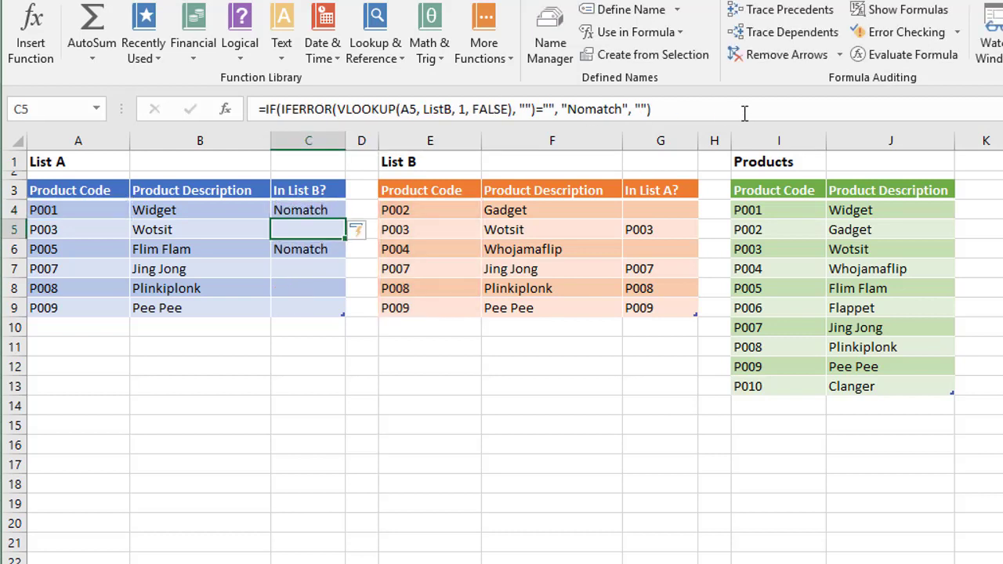
pyautogui.click(310, 208)
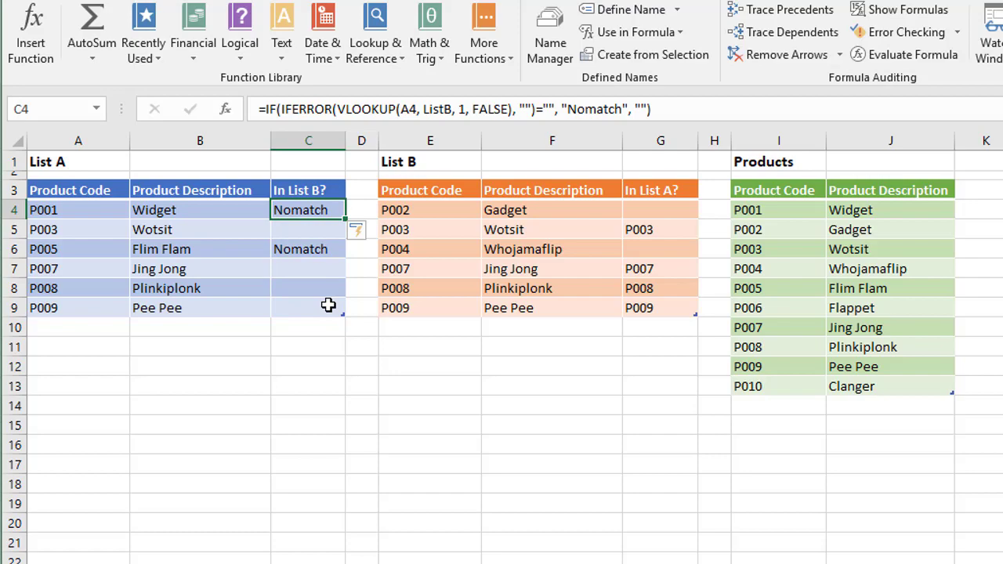
pyautogui.click(308, 365)
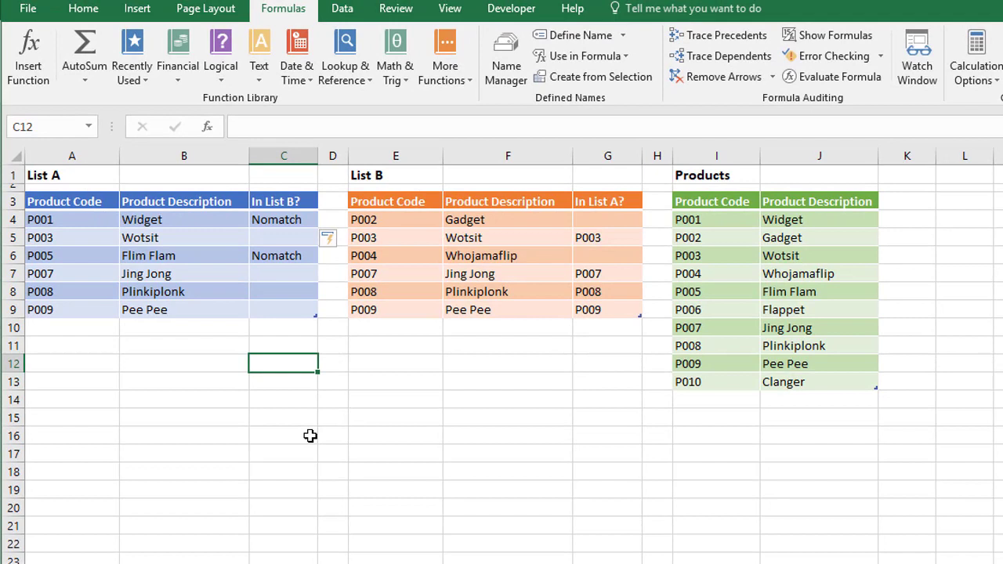
pyautogui.write('=ifn')
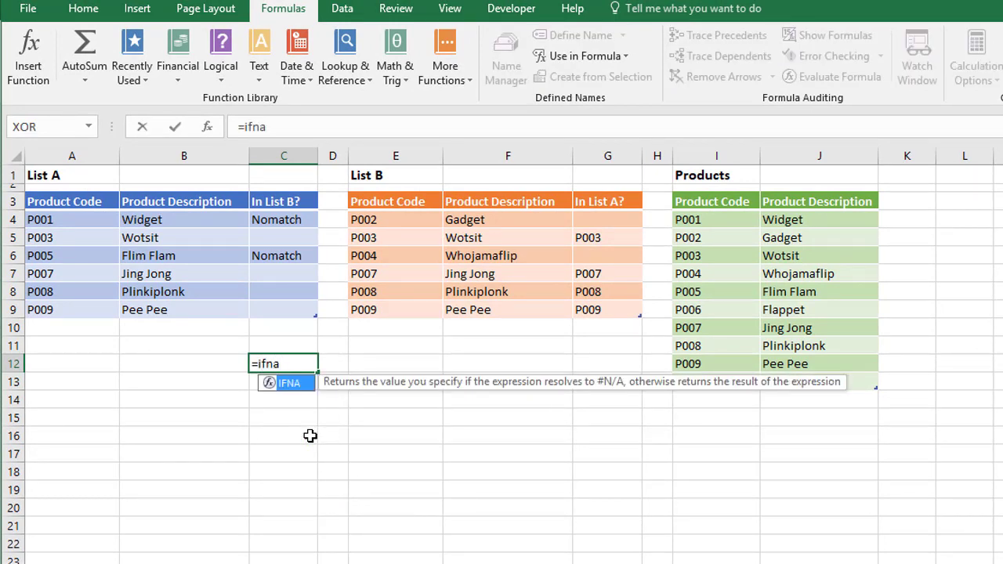
pyautogui.write('a')
pyautogui.press('BackSpace')
pyautogui.press('BackSpace')
pyautogui.press('BackSpace')
pyautogui.write('s')
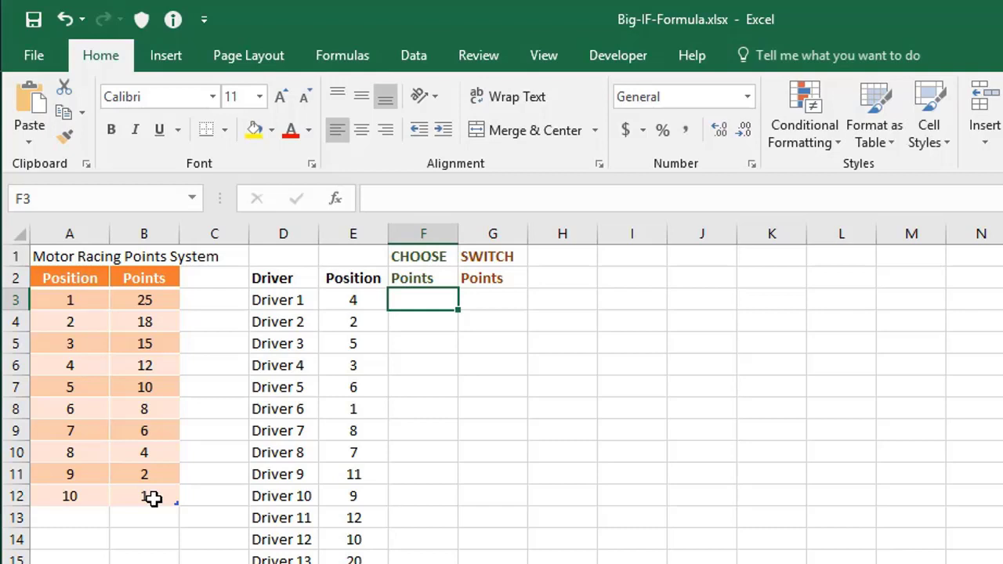
# Begin a CHOOSE formula in F3 with E3 as the index number and the absolute reference $B$3 as the first value
pyautogui.write('=choose(')
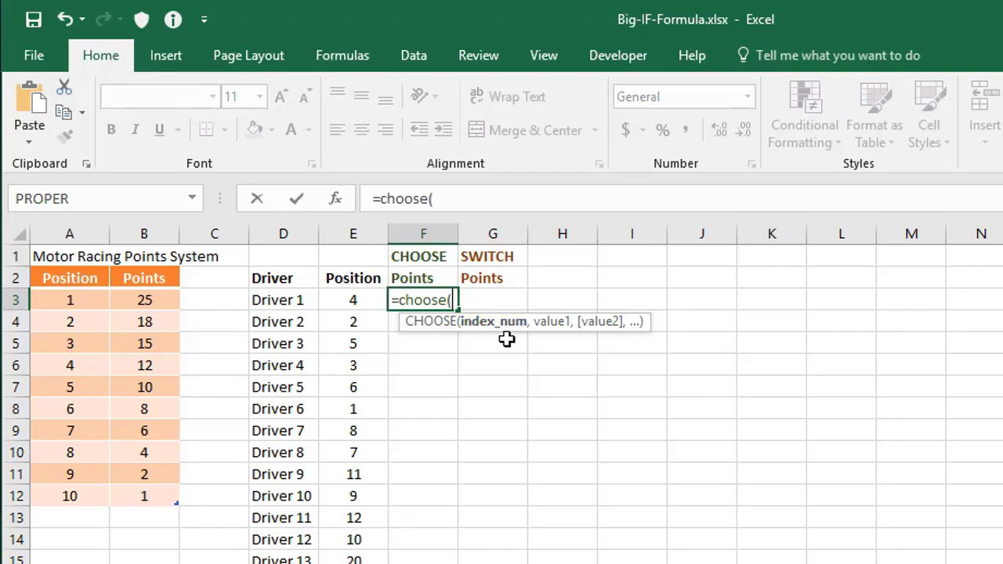
pyautogui.click(348, 297)
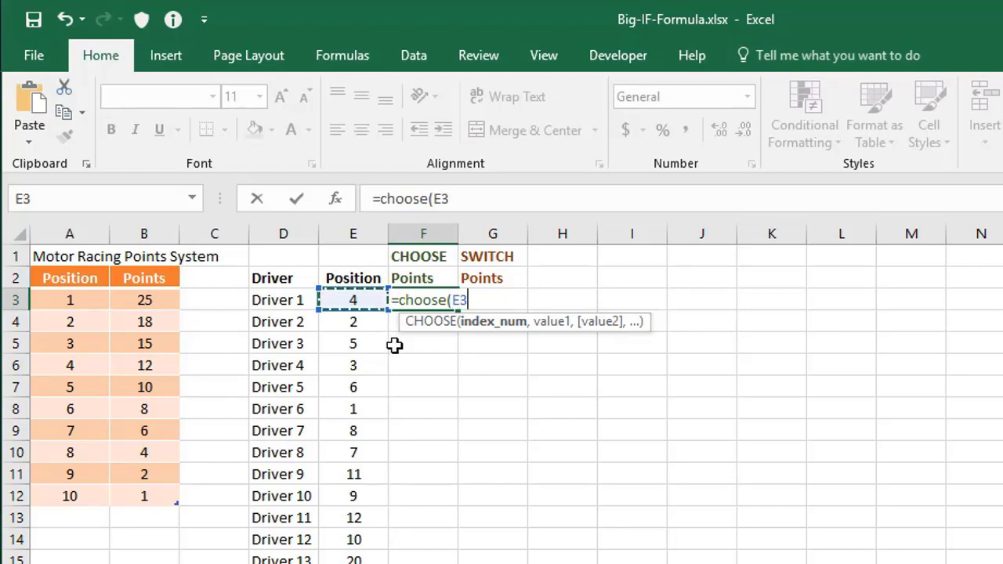
pyautogui.write(',')
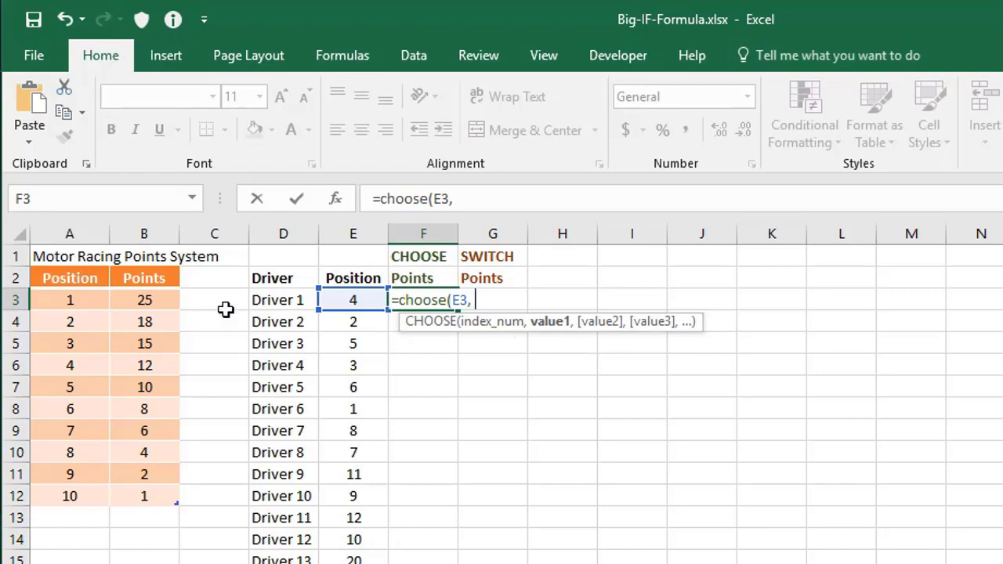
pyautogui.write('25')
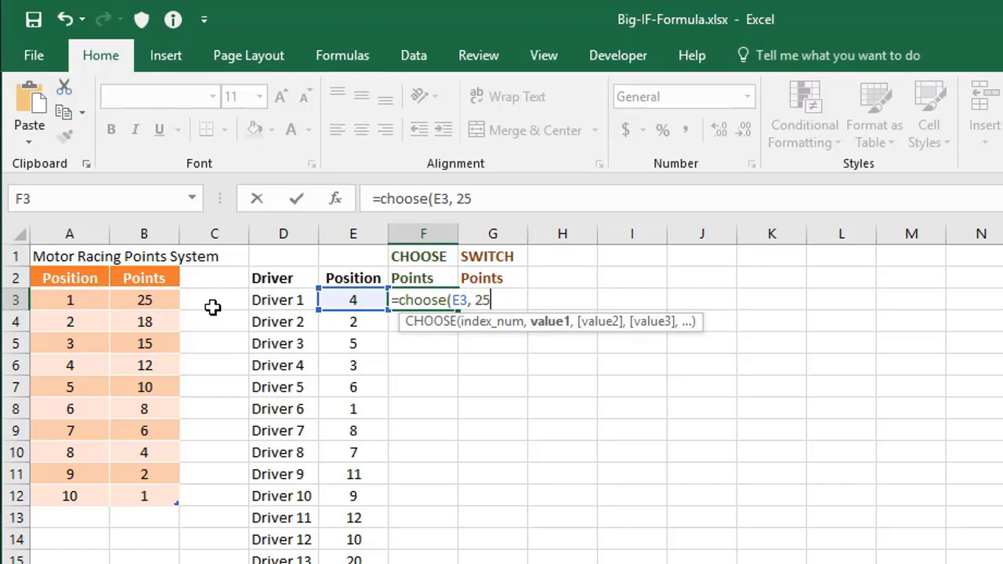
pyautogui.press('BackSpace')
pyautogui.press('BackSpace')
pyautogui.click(160, 302)
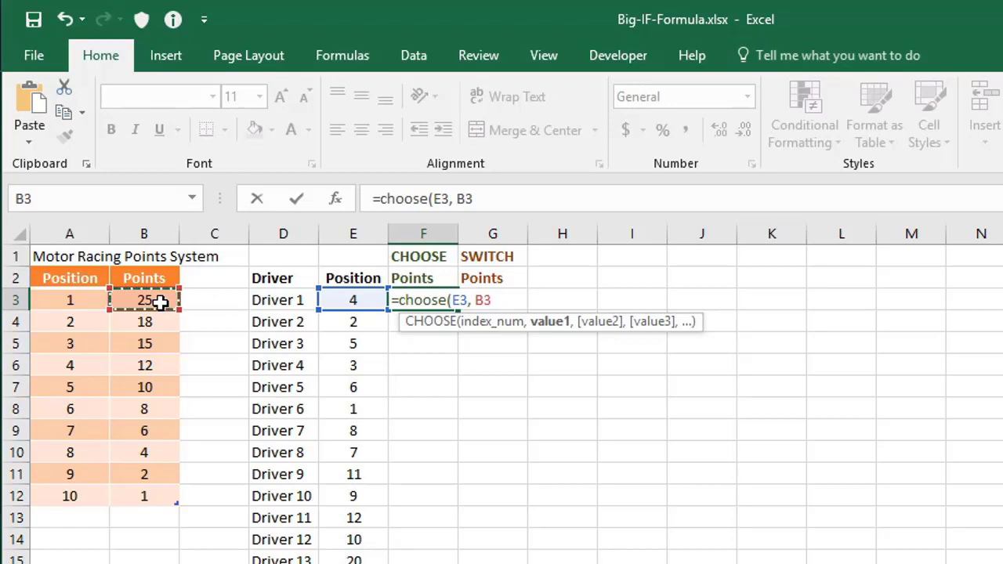
pyautogui.press('F4')
pyautogui.write(',')
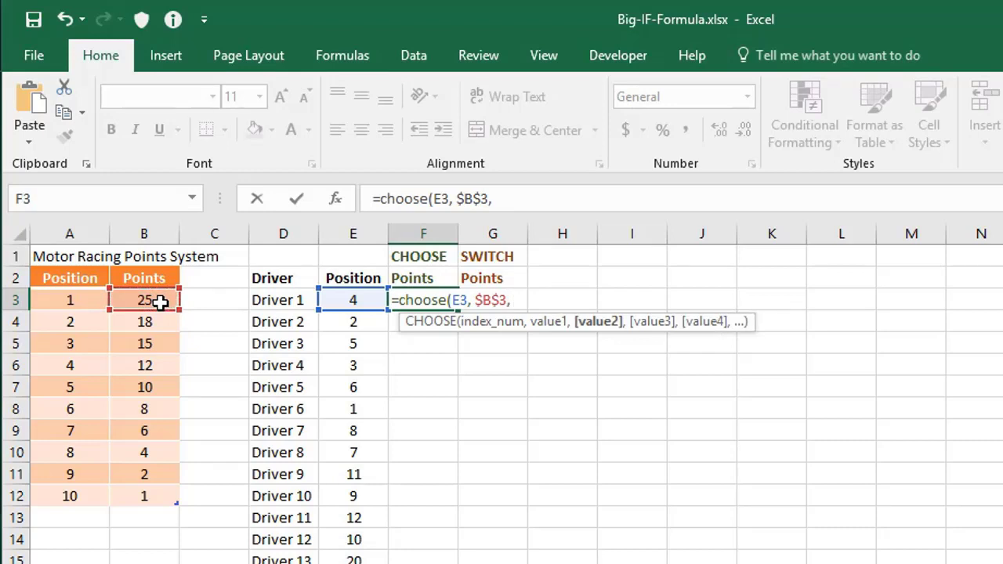
# Complete the F3 CHOOSE formula with absolute references $B$4 through $B$12 as the remaining values, and fill it down column F for all drivers
pyautogui.click(153, 321)
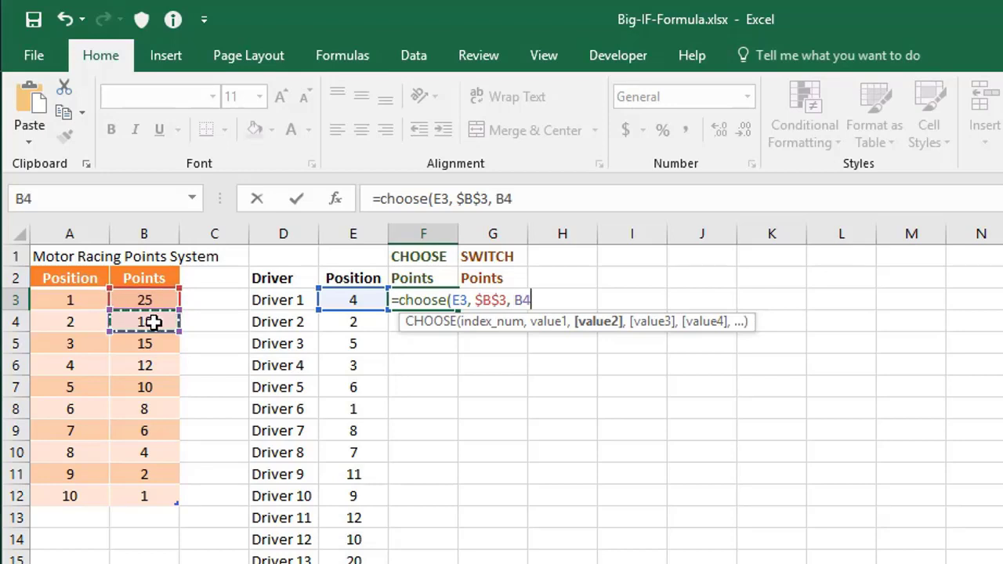
pyautogui.press('F4')
pyautogui.write(',')
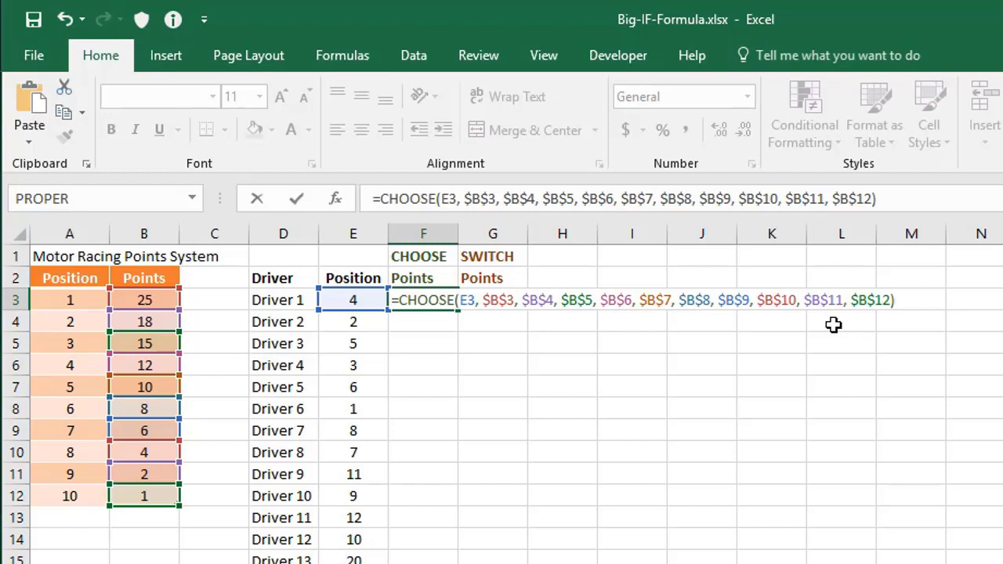
pyautogui.press('Return')
pyautogui.click(401, 302)
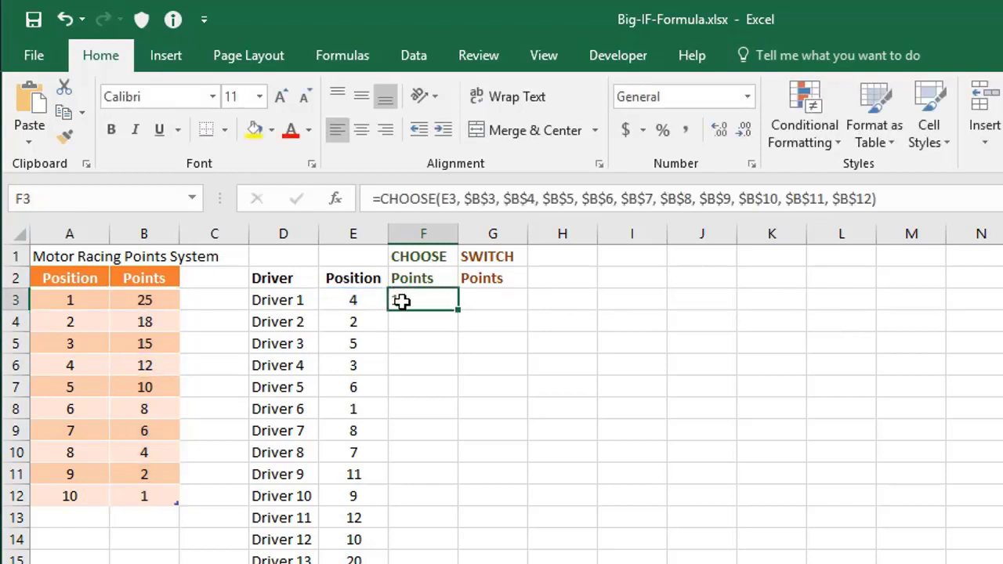
pyautogui.doubleClick(457, 311)
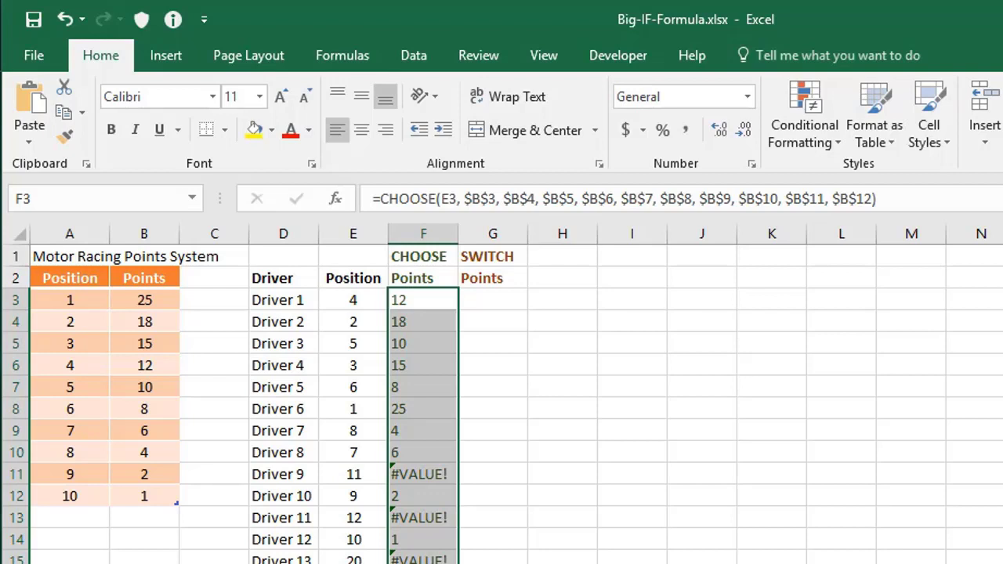
# Begin a SWITCH formula in G3 with E3 as the expression, returning $B$3 for value 1
pyautogui.click(481, 302)
pyautogui.write('=switch(')
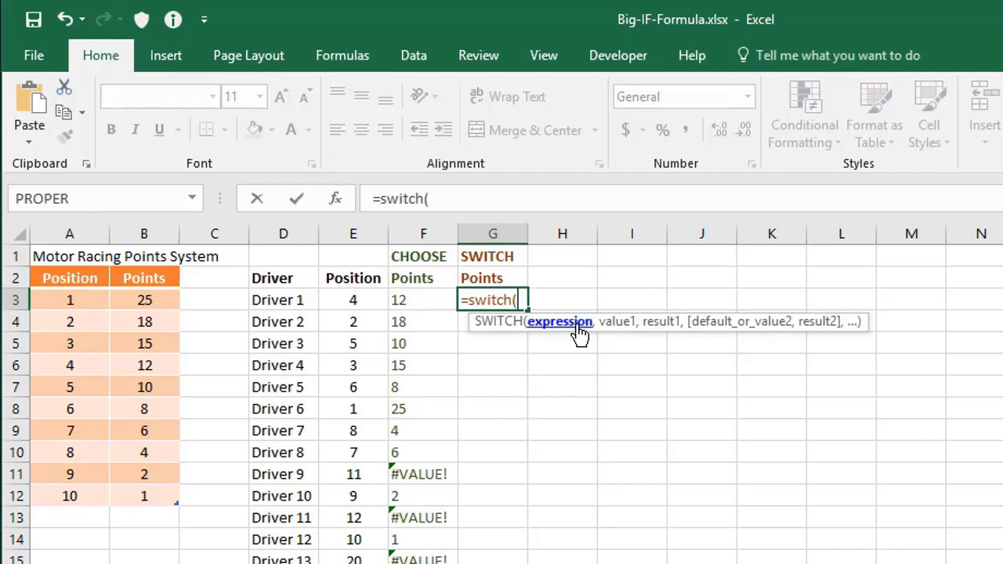
pyautogui.click(369, 297)
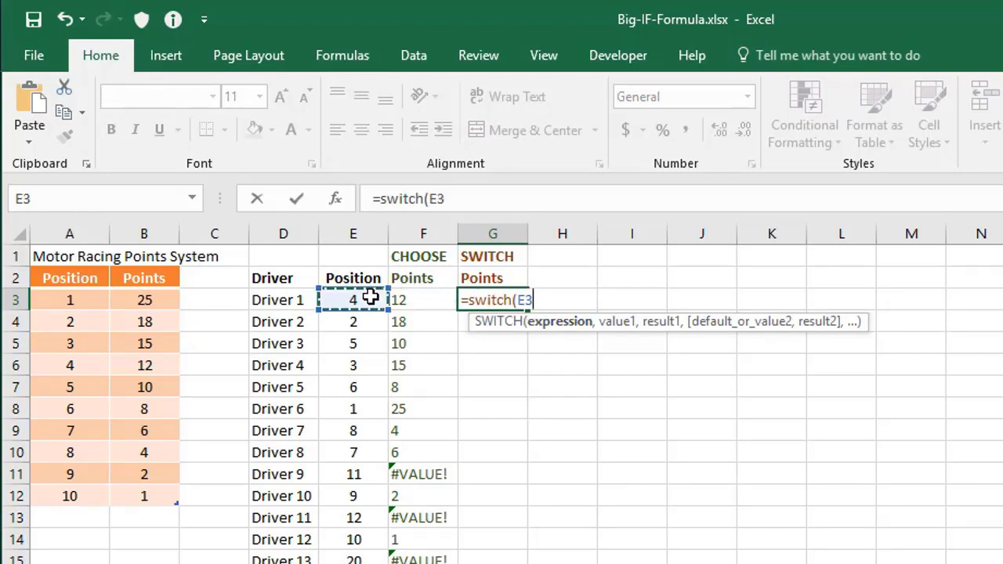
pyautogui.write(',')
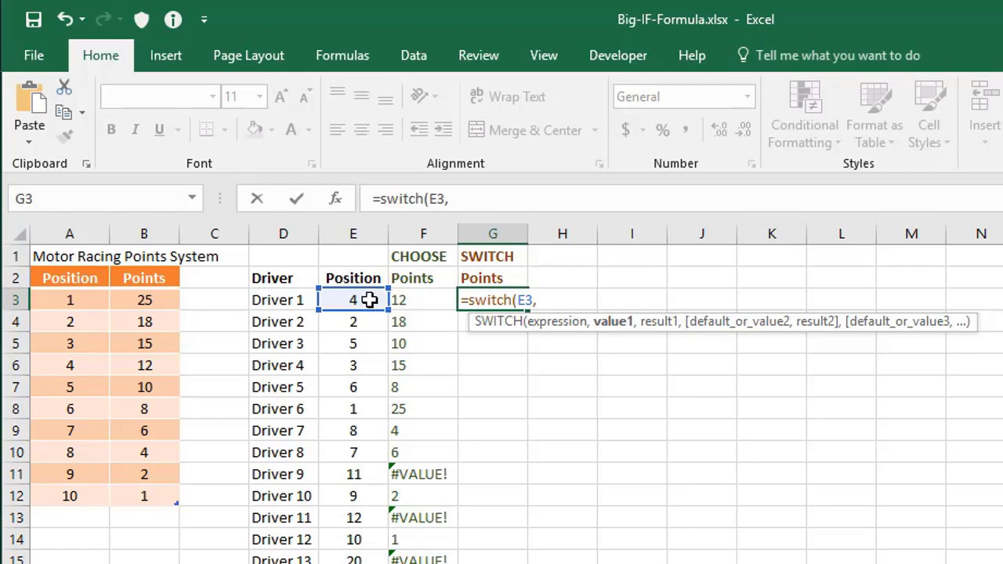
pyautogui.write('1,')
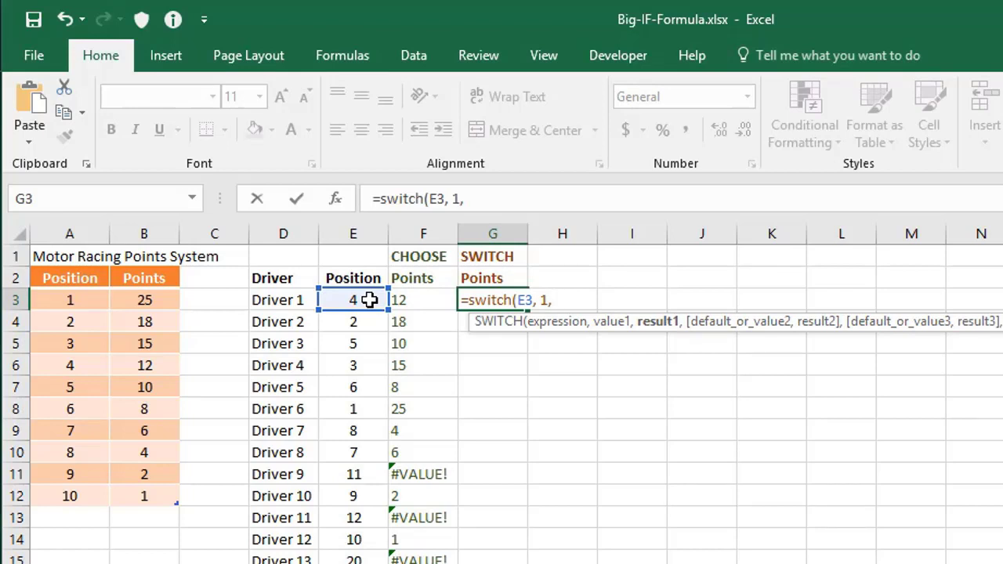
pyautogui.click(165, 300)
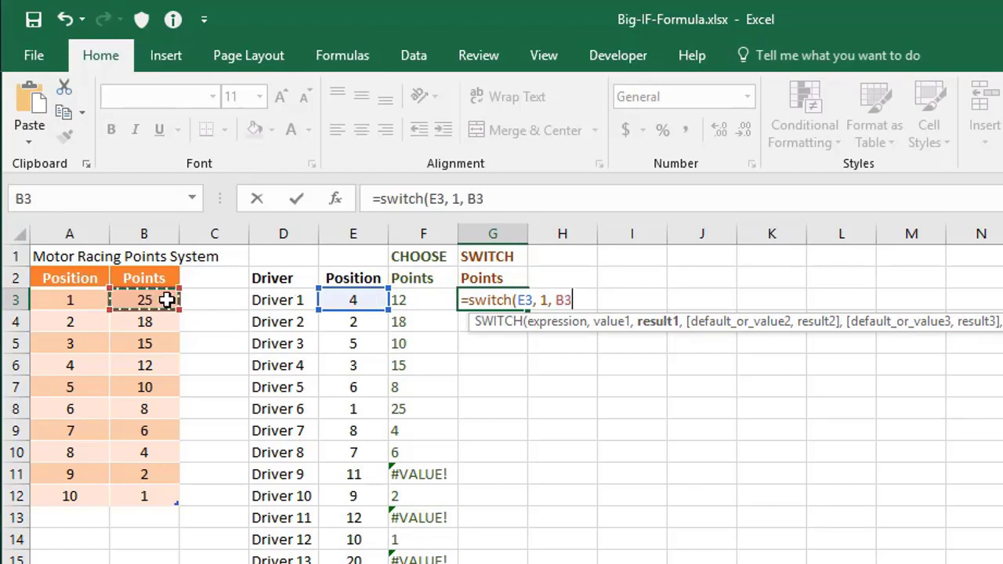
pyautogui.press('F4')
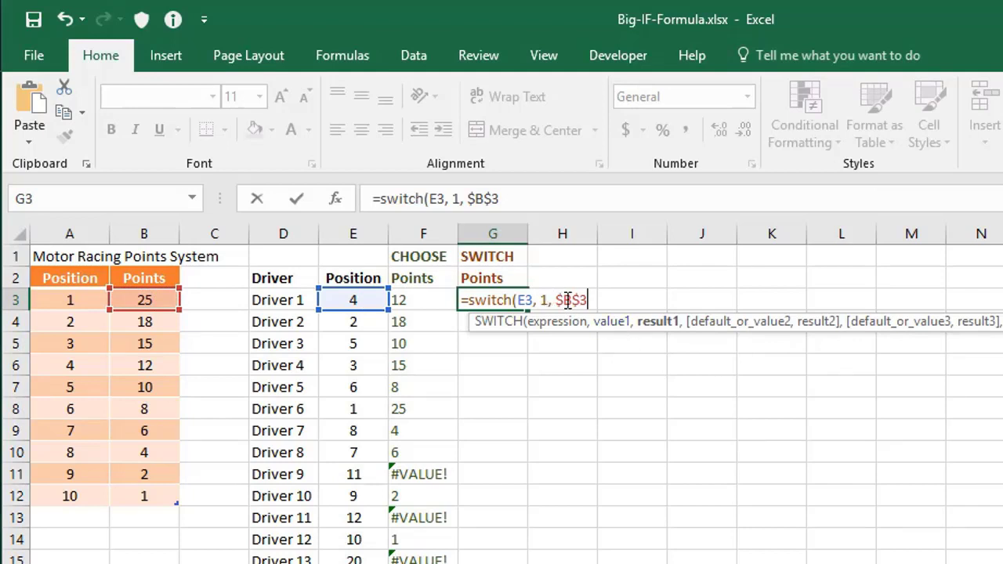
pyautogui.write(', ')
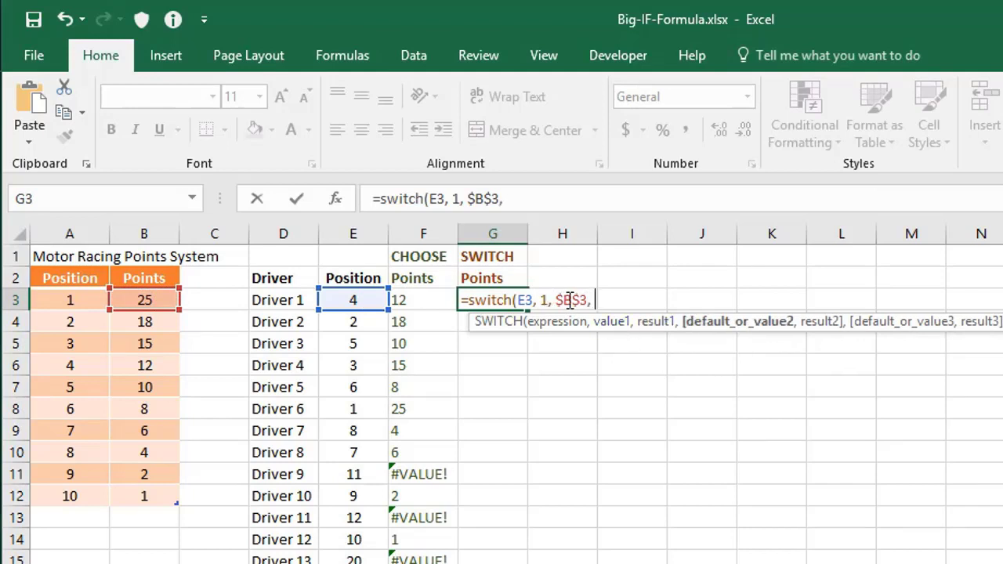
# Complete the G3 SWITCH formula so values 2 to 10 return $B$4 to $B$12 respectively, and fill it down column G
pyautogui.write('2,')
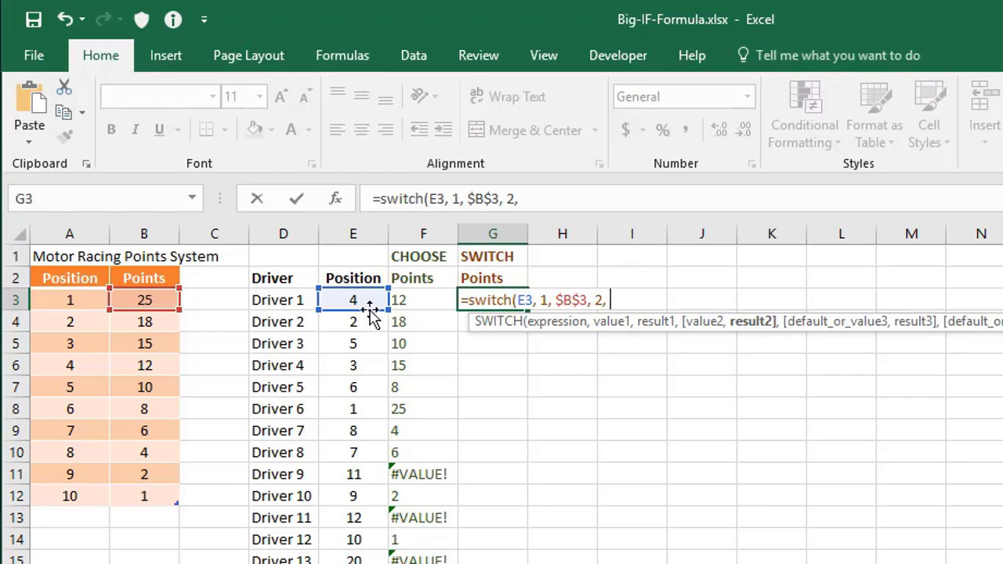
pyautogui.click(154, 322)
pyautogui.press('F4')
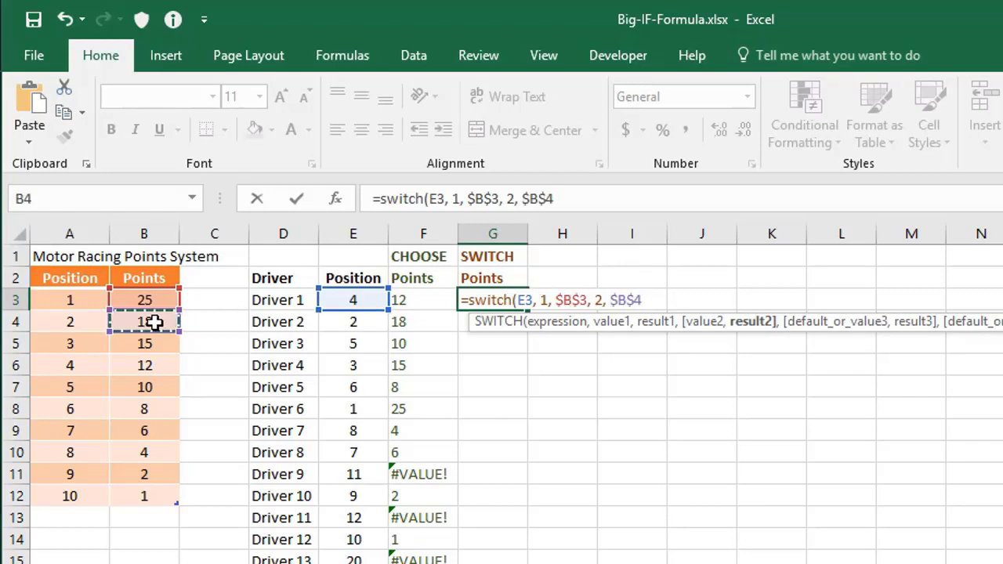
pyautogui.write(', 3,')
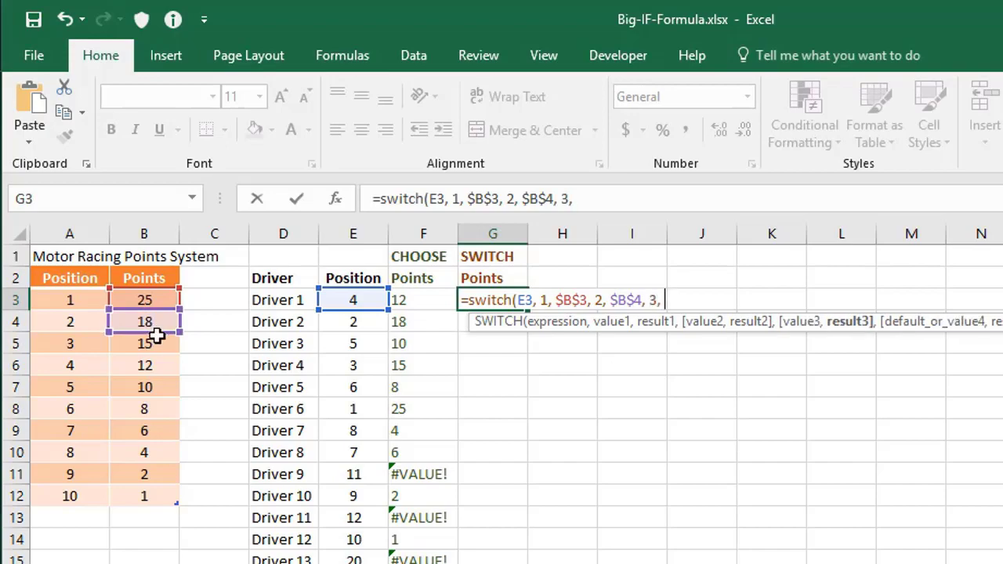
pyautogui.click(153, 343)
pyautogui.press('F4')
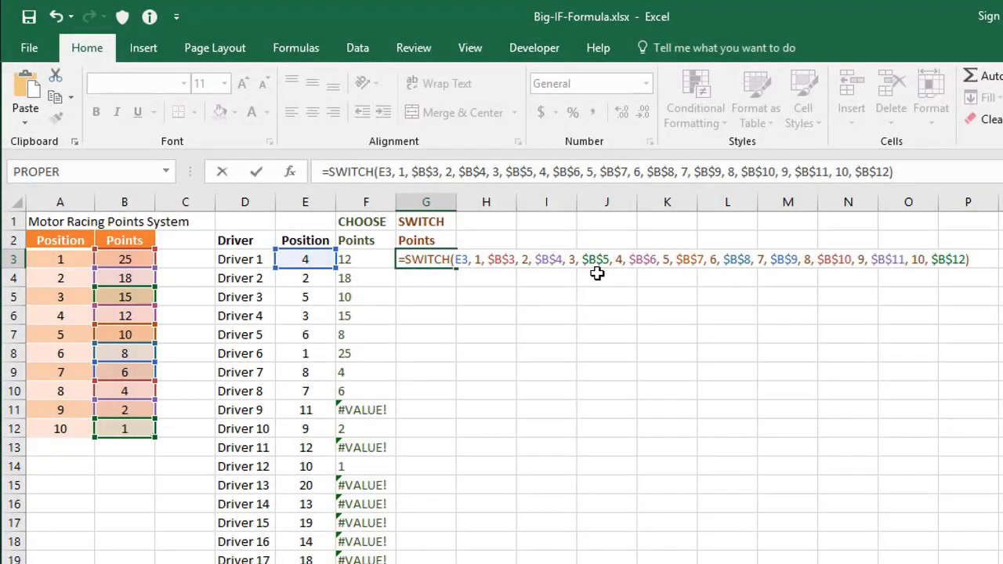
pyautogui.press('Return')
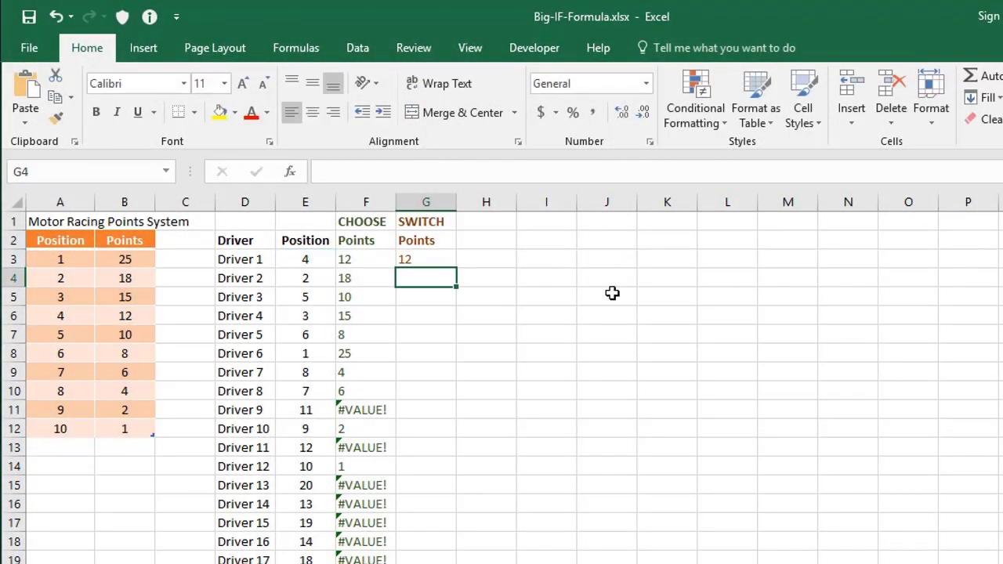
pyautogui.click(423, 254)
pyautogui.doubleClick(455, 269)
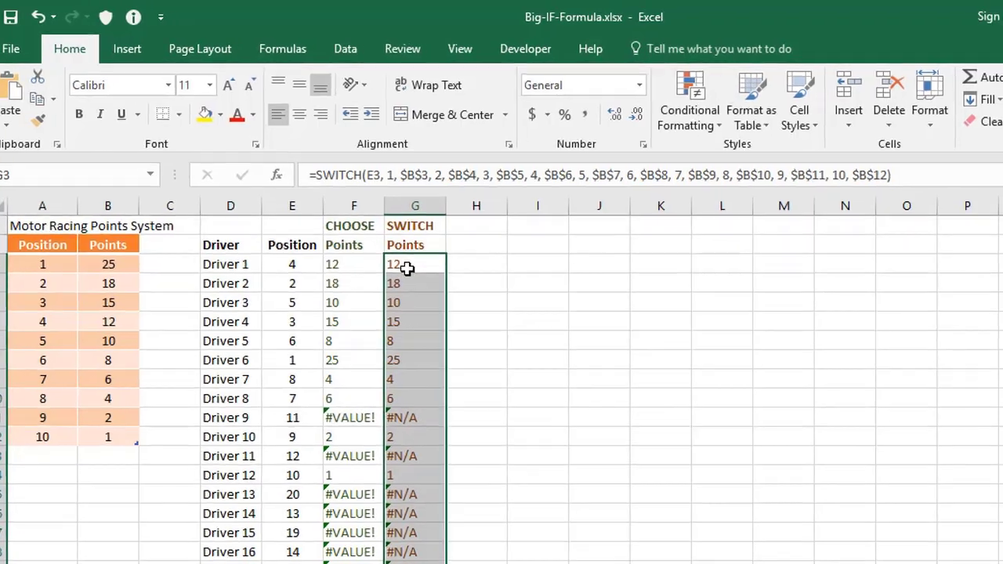
# Add "-" as the default result at the end of the G3 SWITCH formula and refill it down the column
pyautogui.click(411, 261)
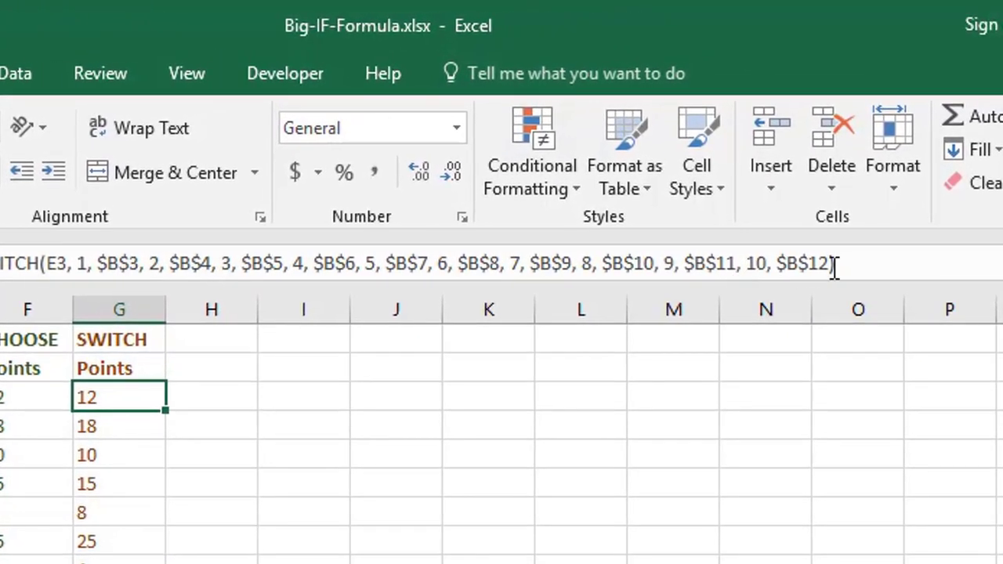
pyautogui.click(830, 264)
pyautogui.write(', ')
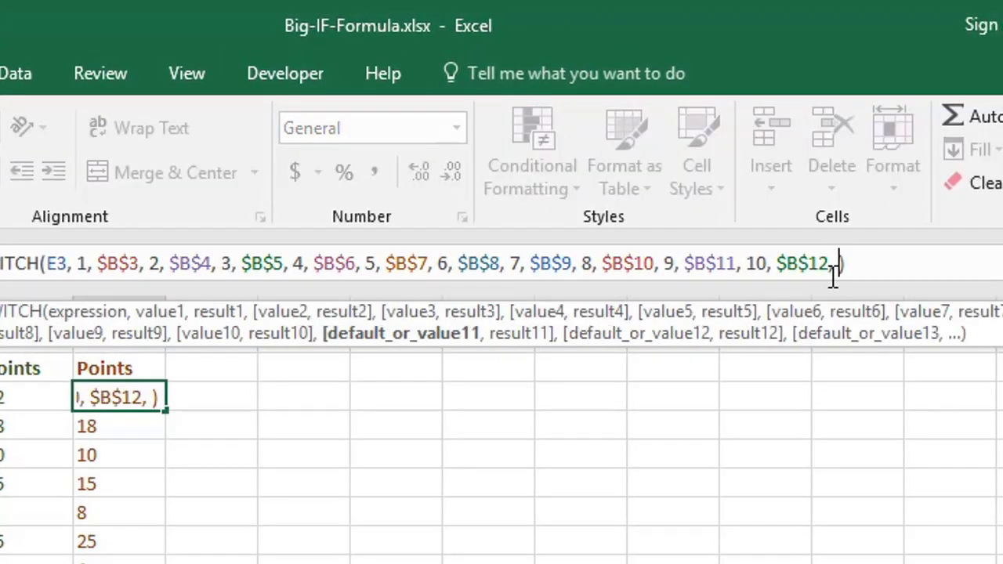
pyautogui.write('"-"')
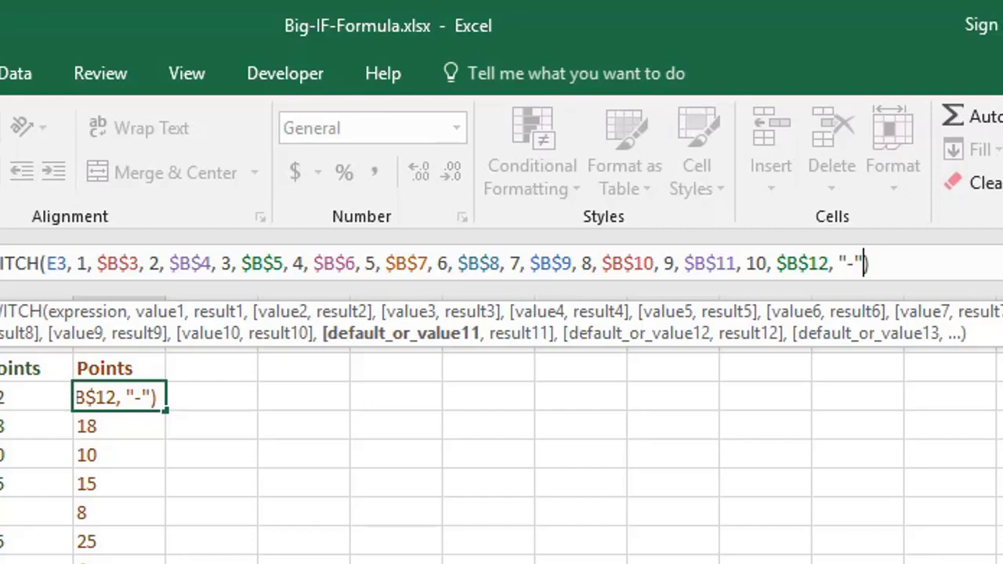
pyautogui.press('Return')
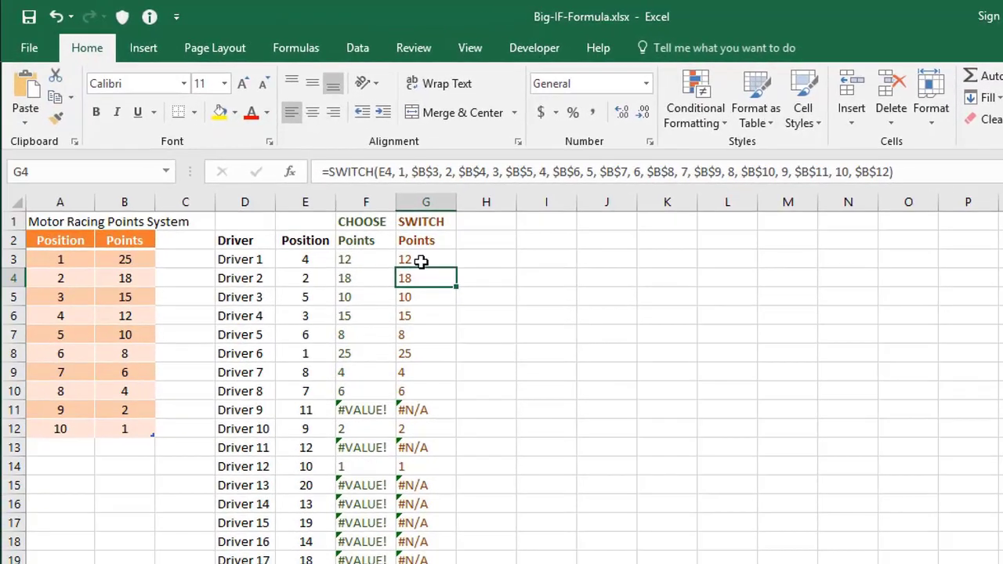
pyautogui.click(125, 402)
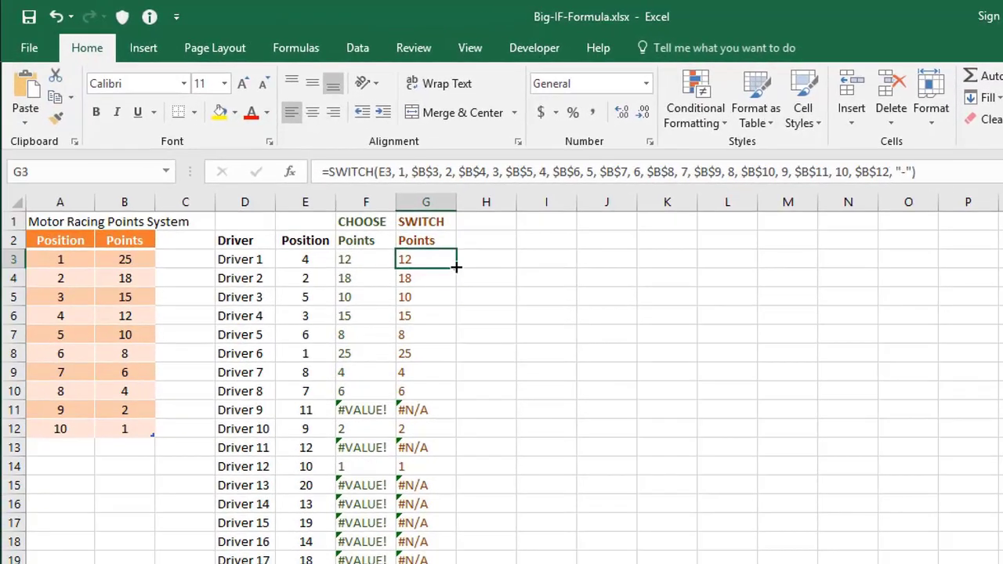
pyautogui.doubleClick(456, 267)
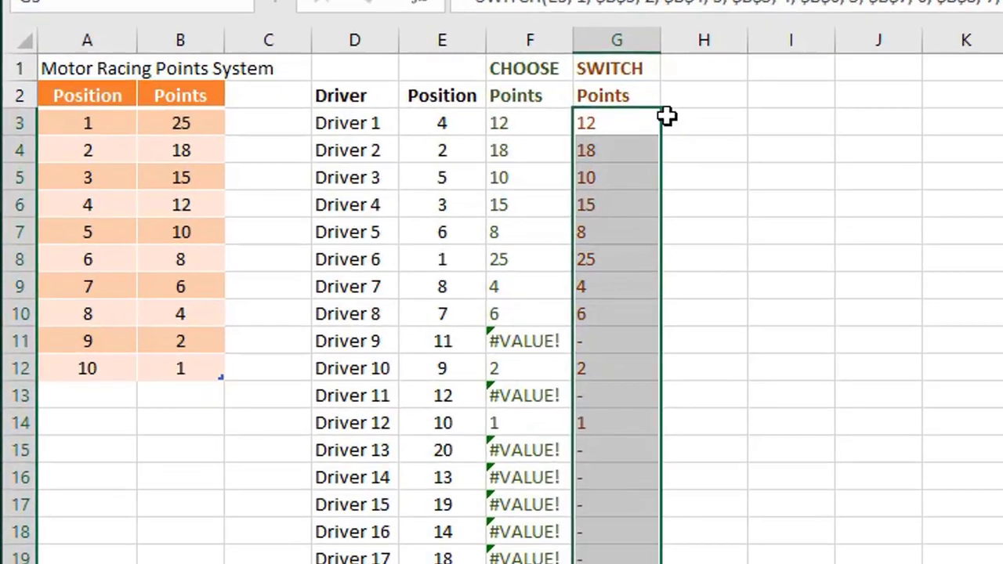